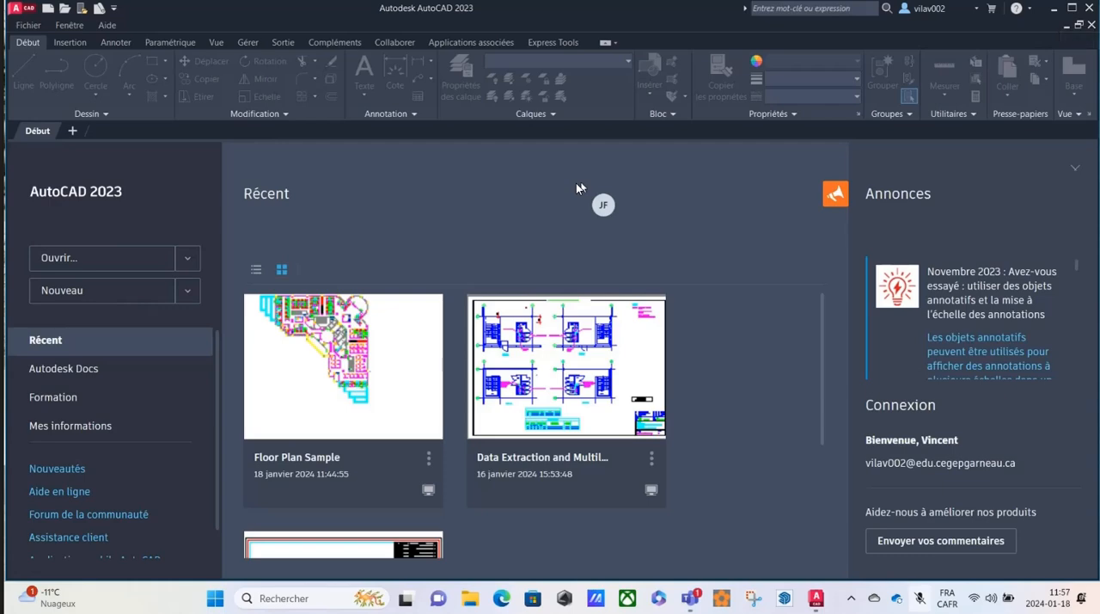
Close AutoCAD and switch to the Microsoft Teams window showing the DAO 2 - H24 team.
left_click(1091, 8)
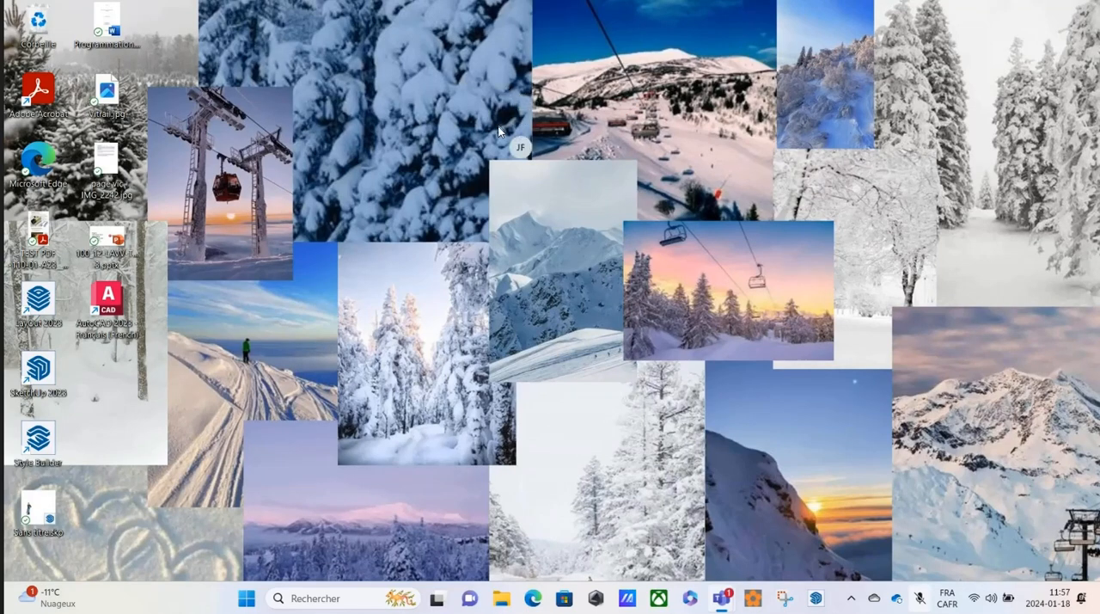
mouse_move(720, 598)
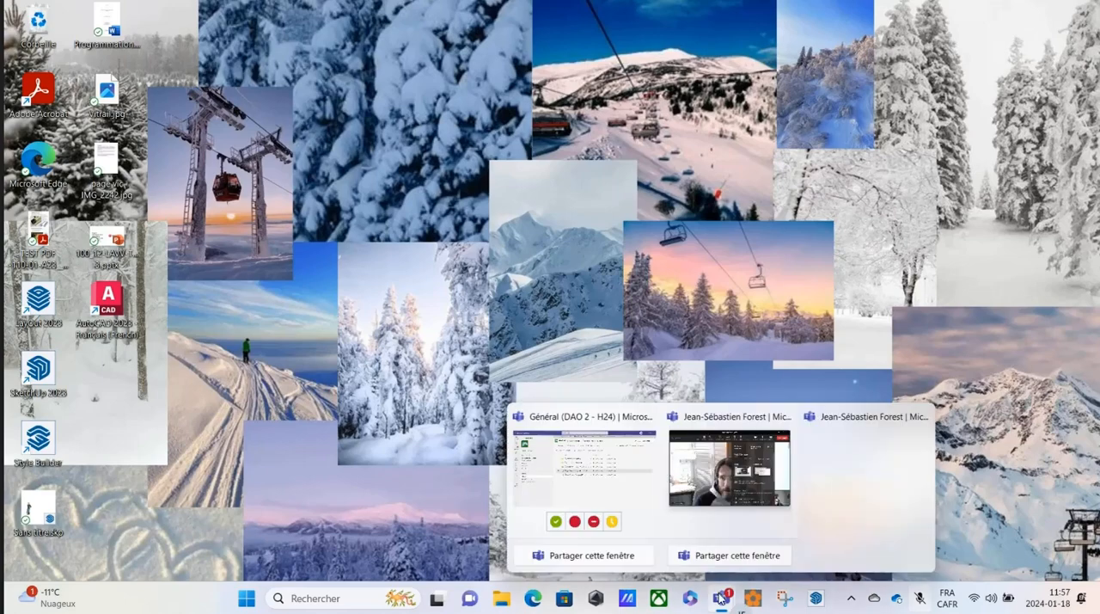
left_click(621, 483)
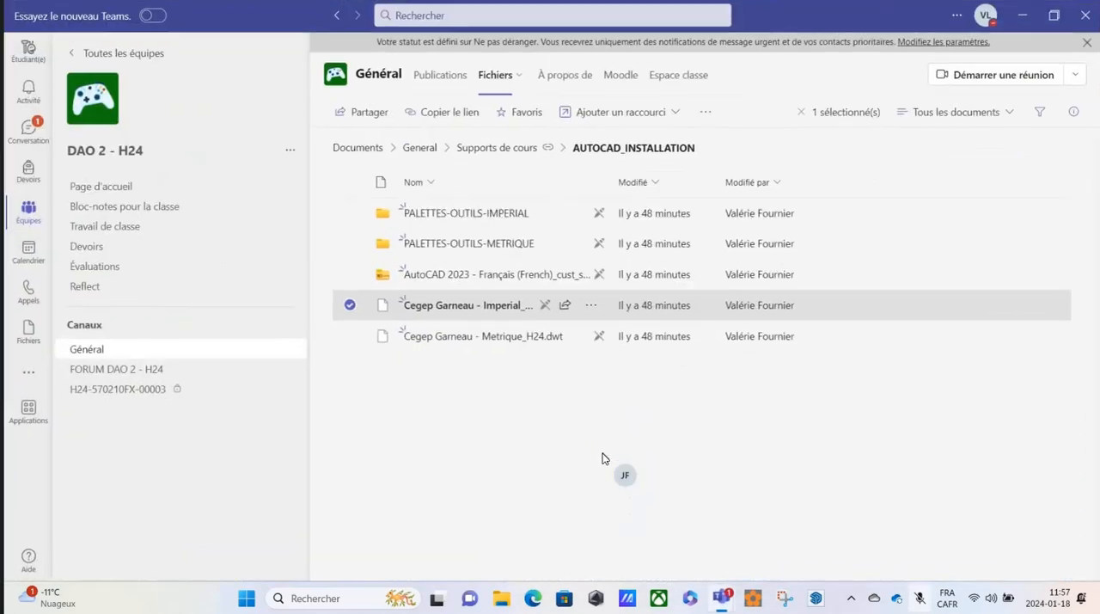
Open the Supports de cours folder in the Général channel files of the DAO 2 - H24 team.
left_click(24, 217)
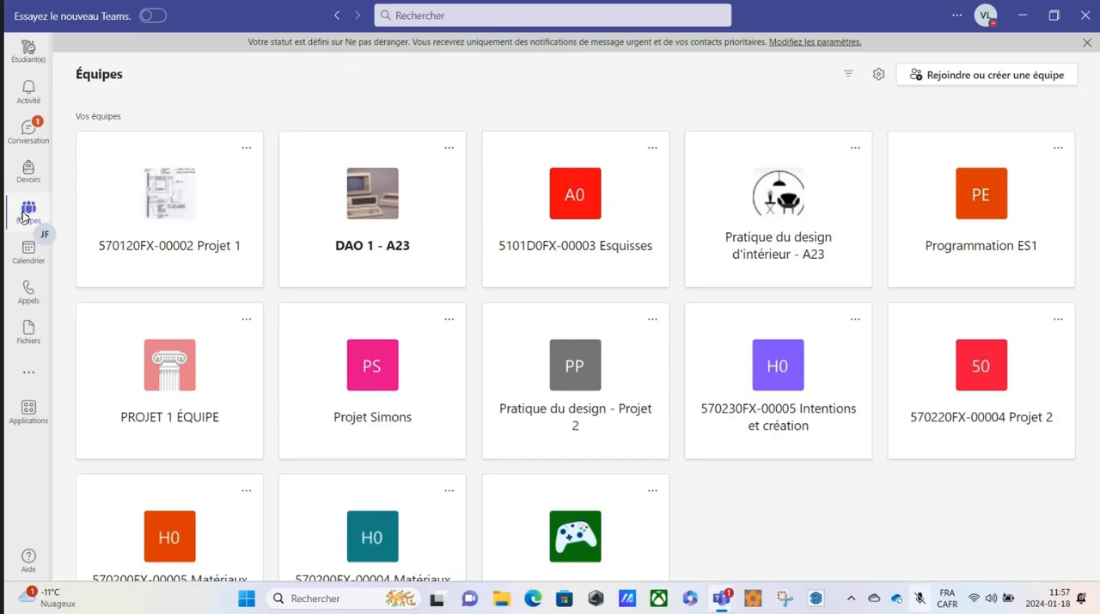
scroll(464, 158, "down", 2)
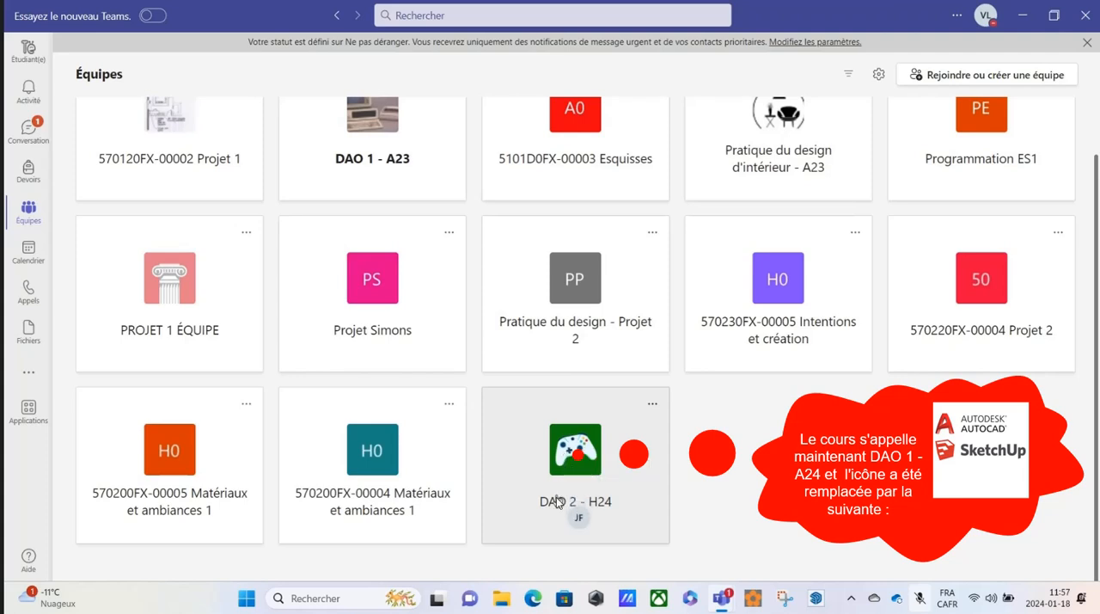
left_click(575, 458)
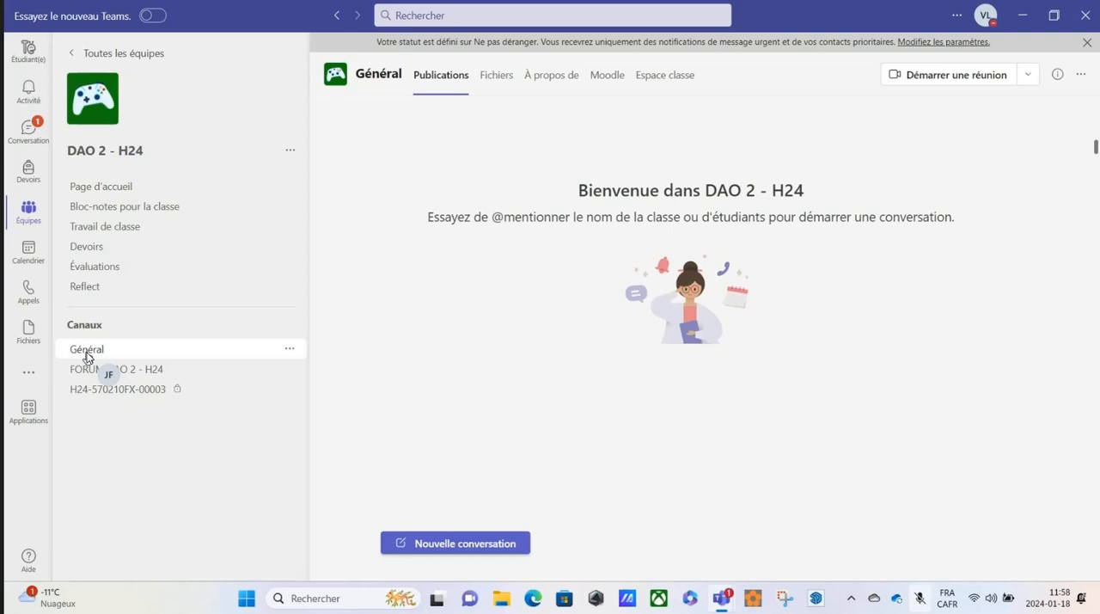
left_click(491, 78)
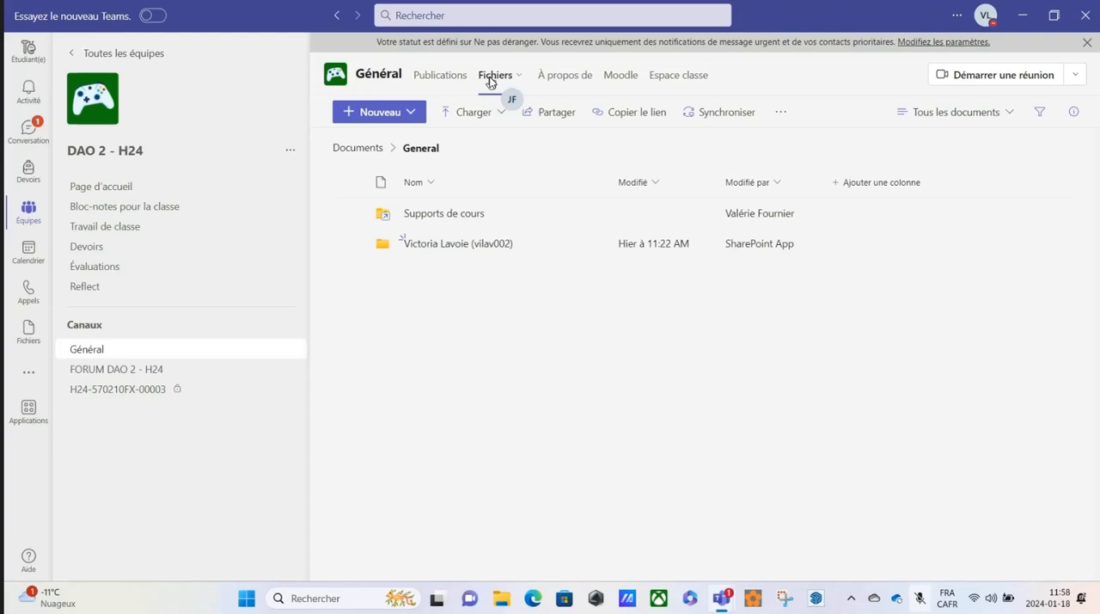
left_click(435, 215)
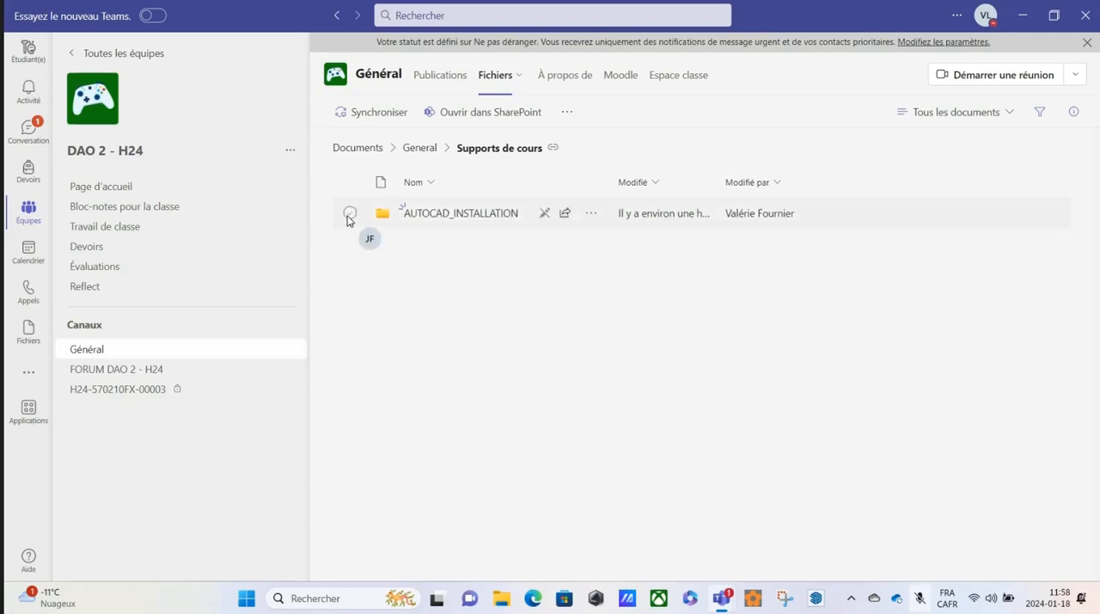
Download the AUTOCAD_INSTALLATION folder from the course files and minimize Teams.
left_click(350, 214)
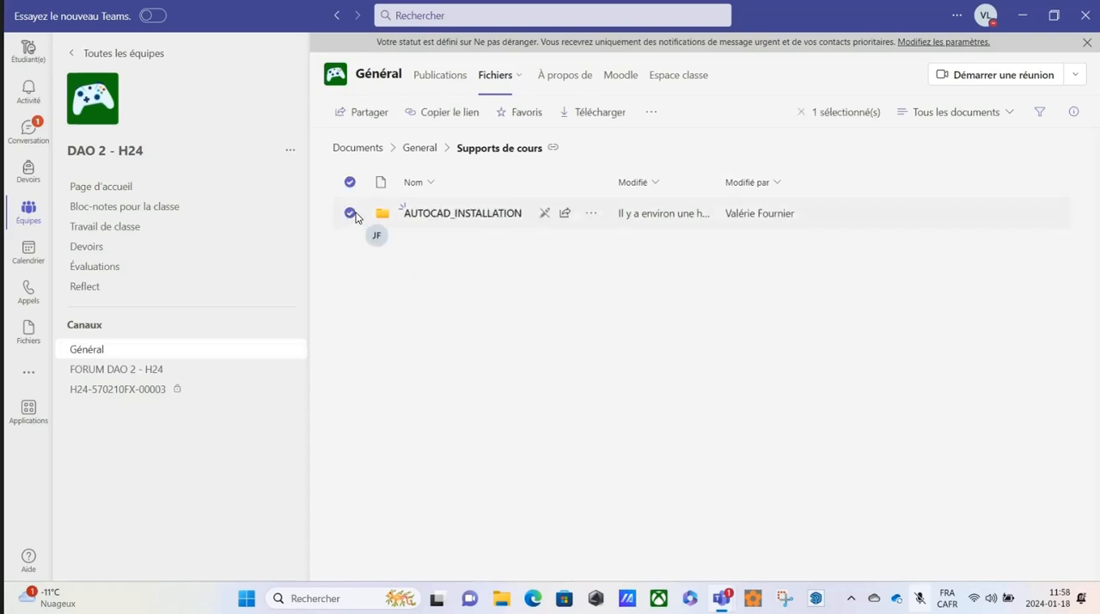
left_click(592, 216)
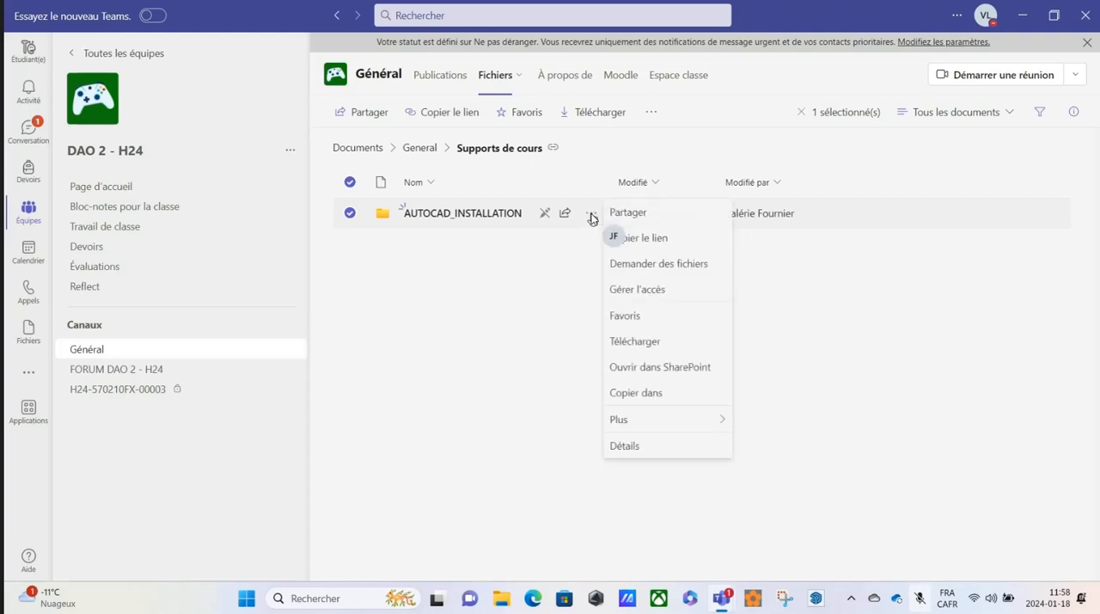
left_click(647, 344)
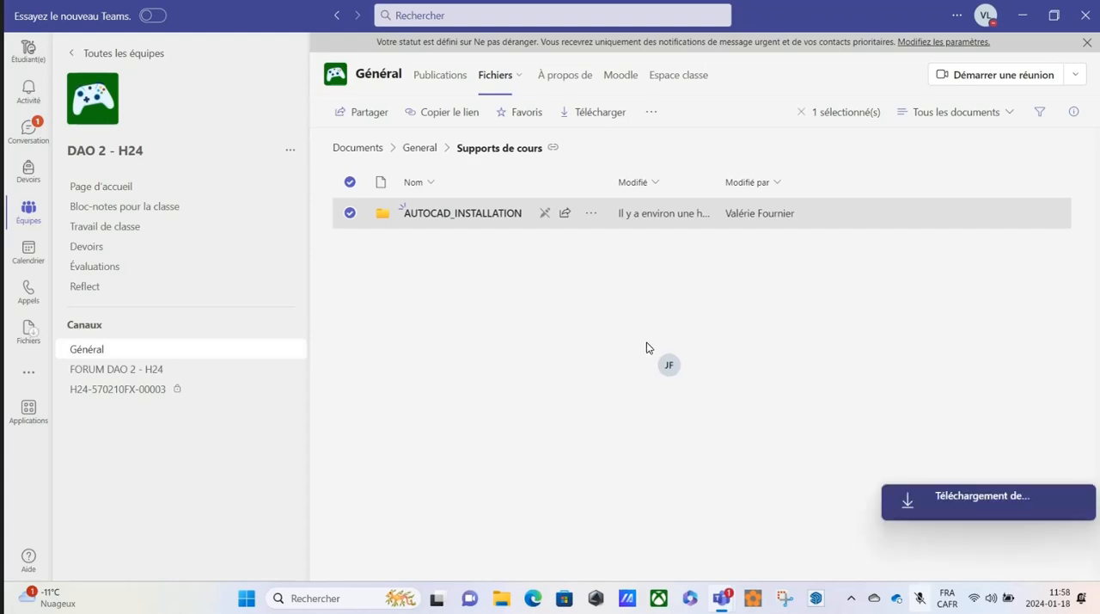
left_click(1027, 19)
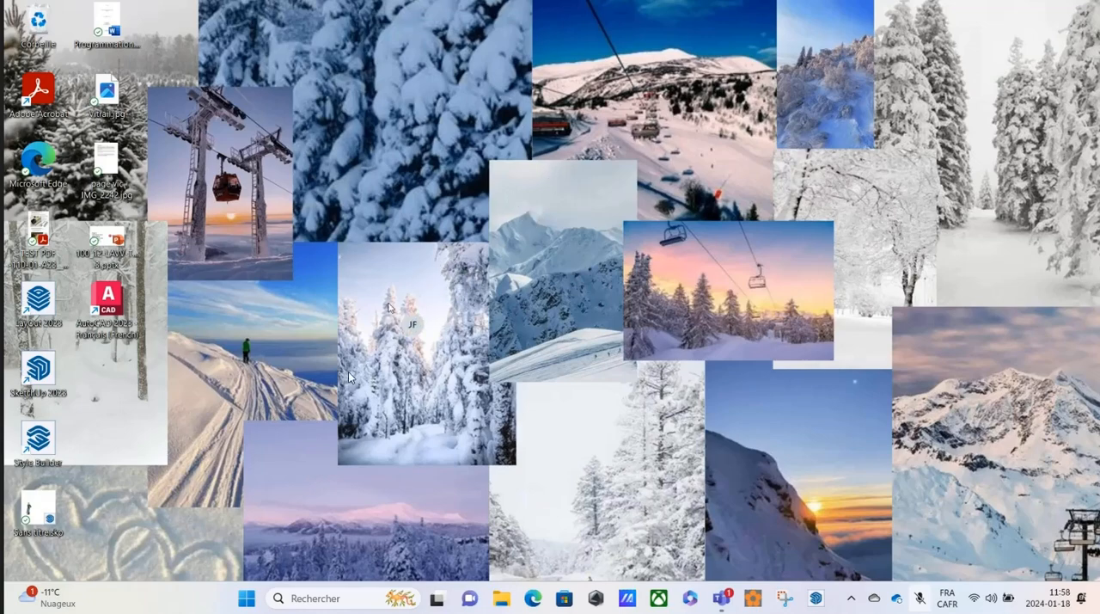
Launch File Explorer from the complete list of installed applications and move its window partly off screen to uncover the desktop.
left_click(246, 599)
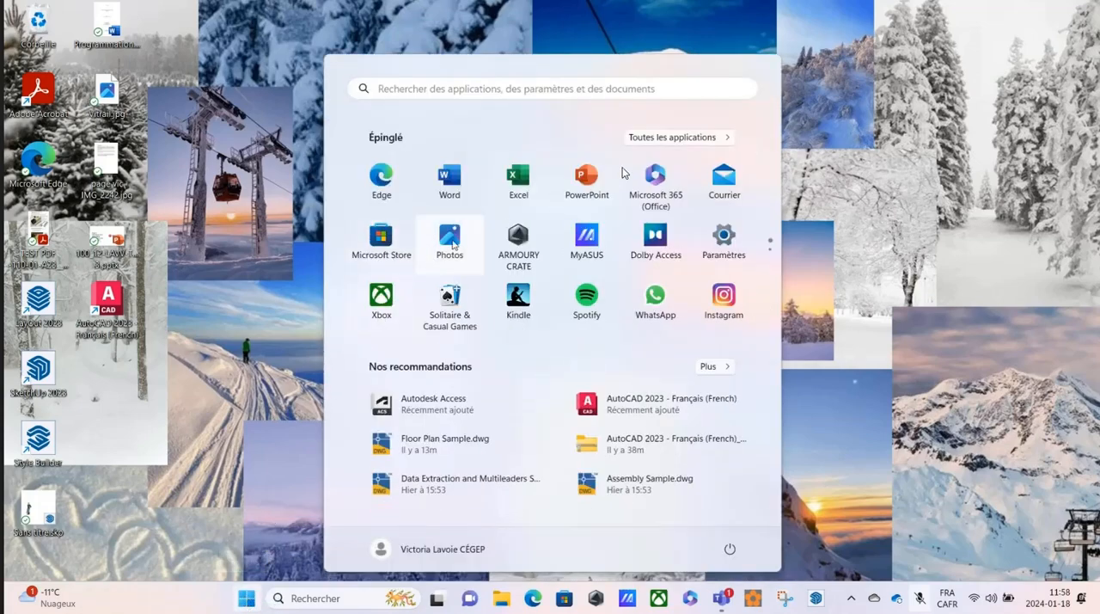
left_click(666, 137)
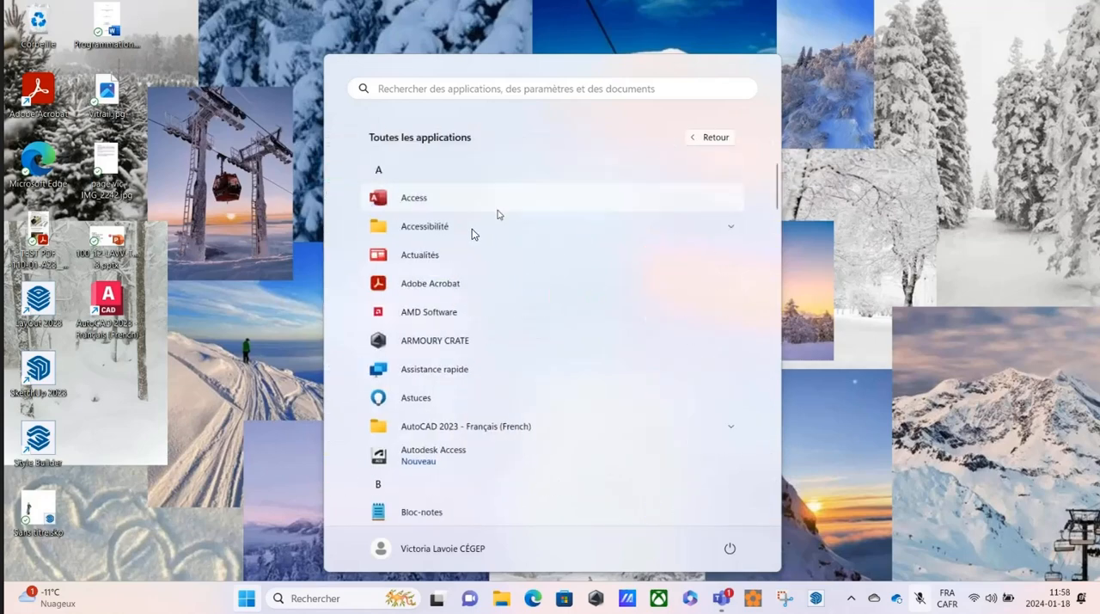
scroll(423, 254, "down", 5)
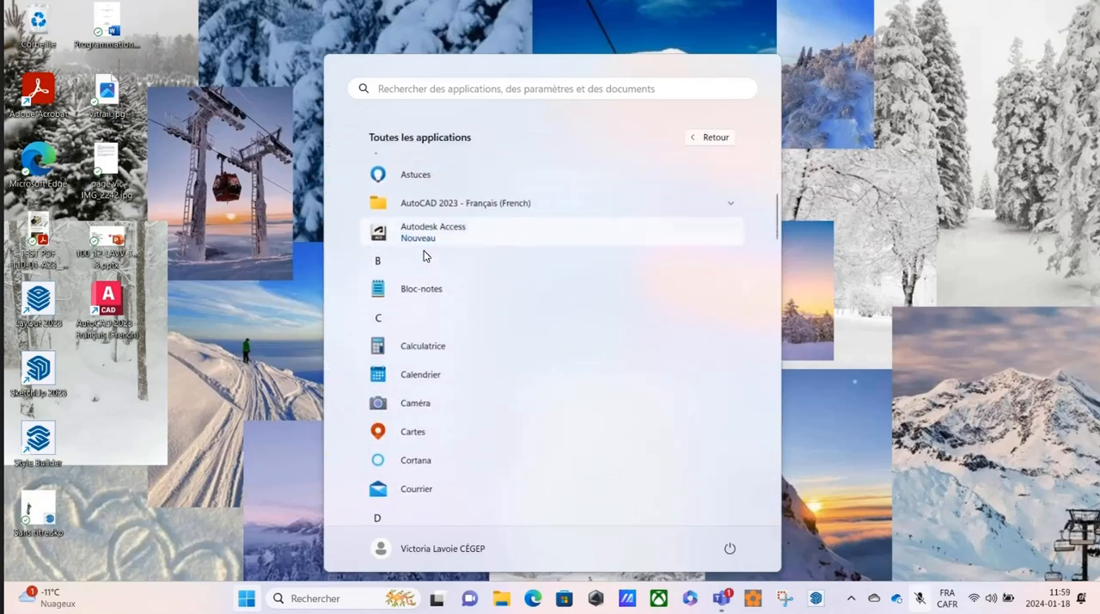
scroll(424, 254, "down", 3)
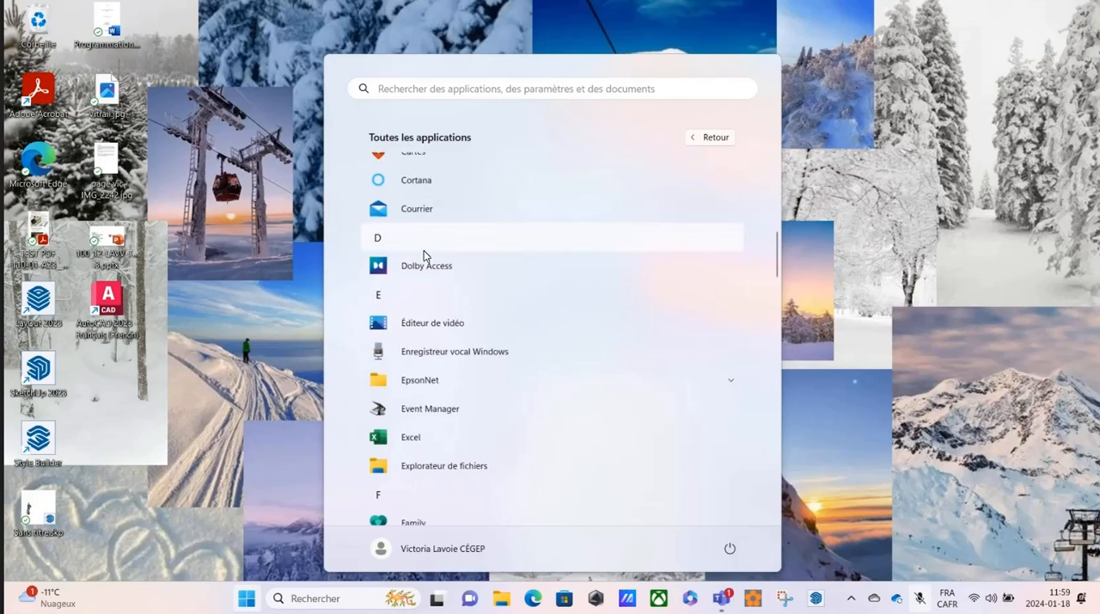
left_click(426, 468)
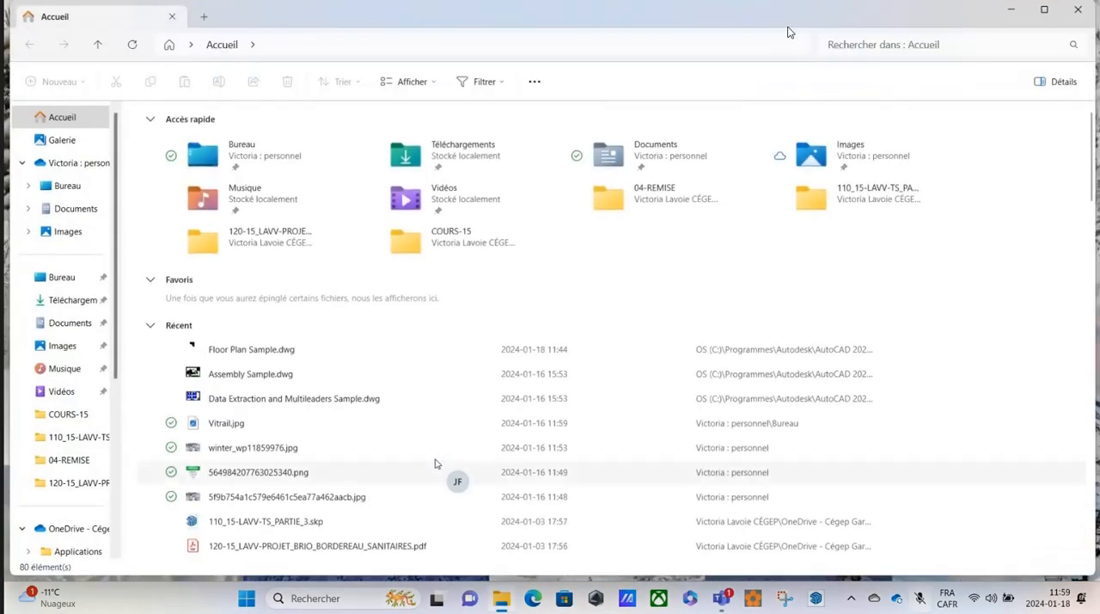
left_click_drag(795, 12, 376, 8)
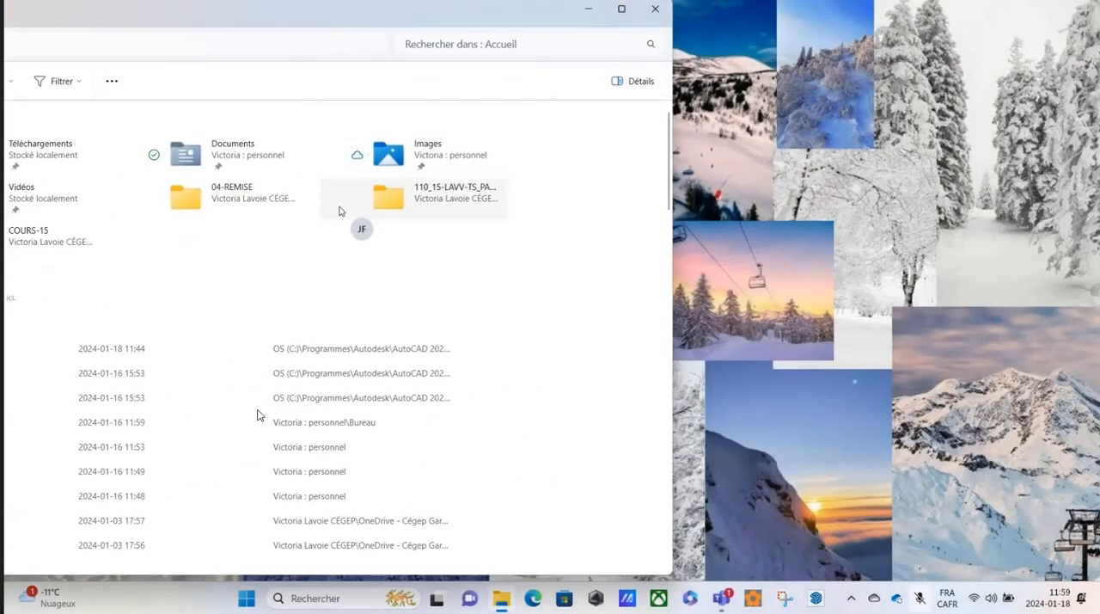
Bring up File Explorer again from the complete list of installed applications.
left_click(246, 599)
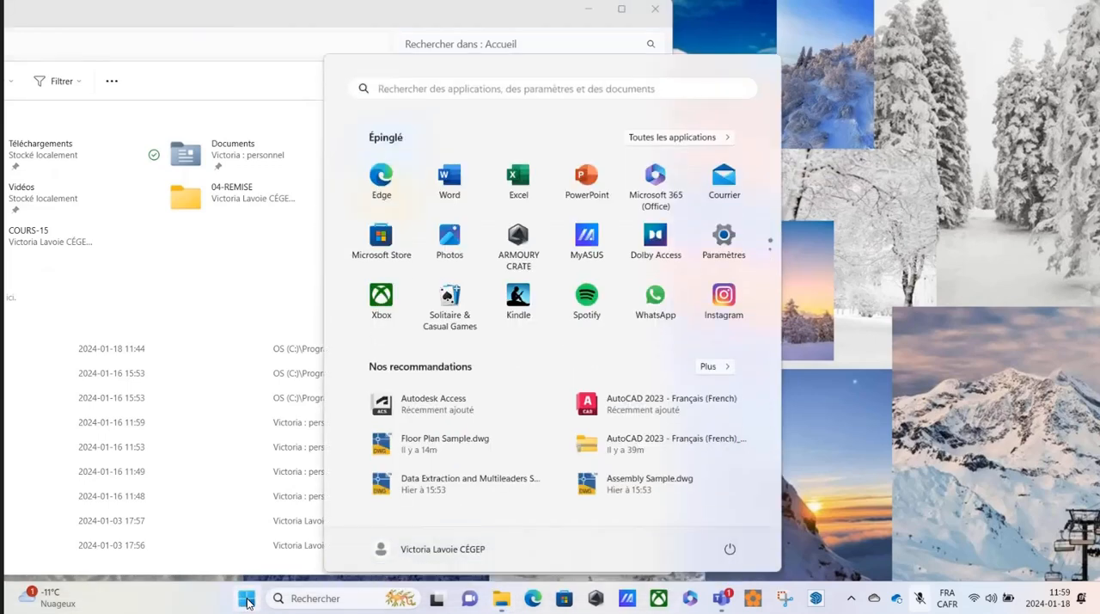
left_click(679, 137)
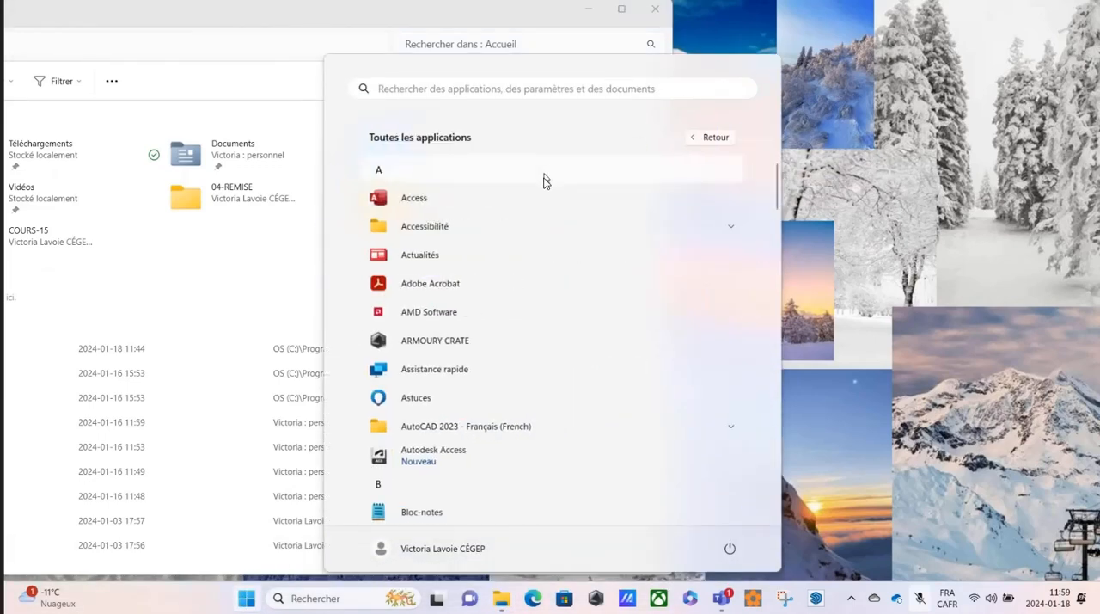
scroll(545, 180, "down", 5)
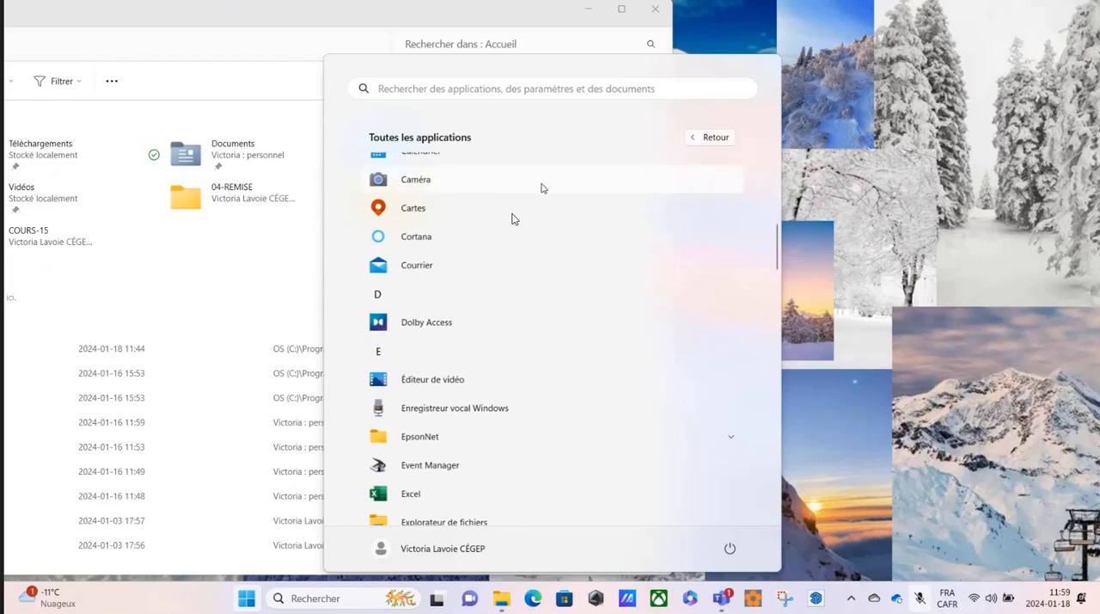
scroll(516, 215, "down", 2)
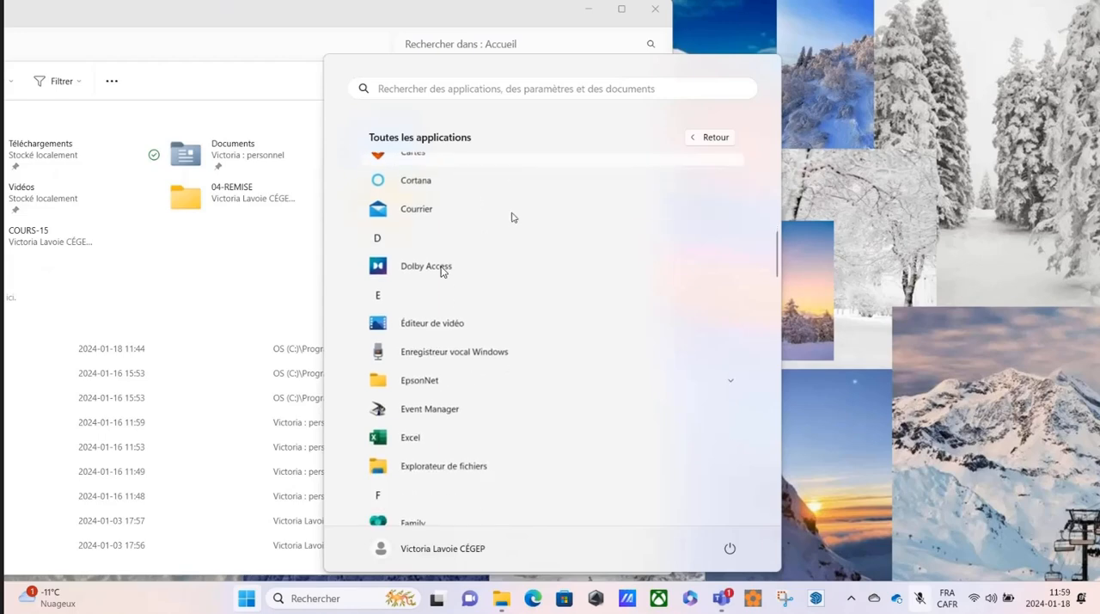
left_click(421, 469)
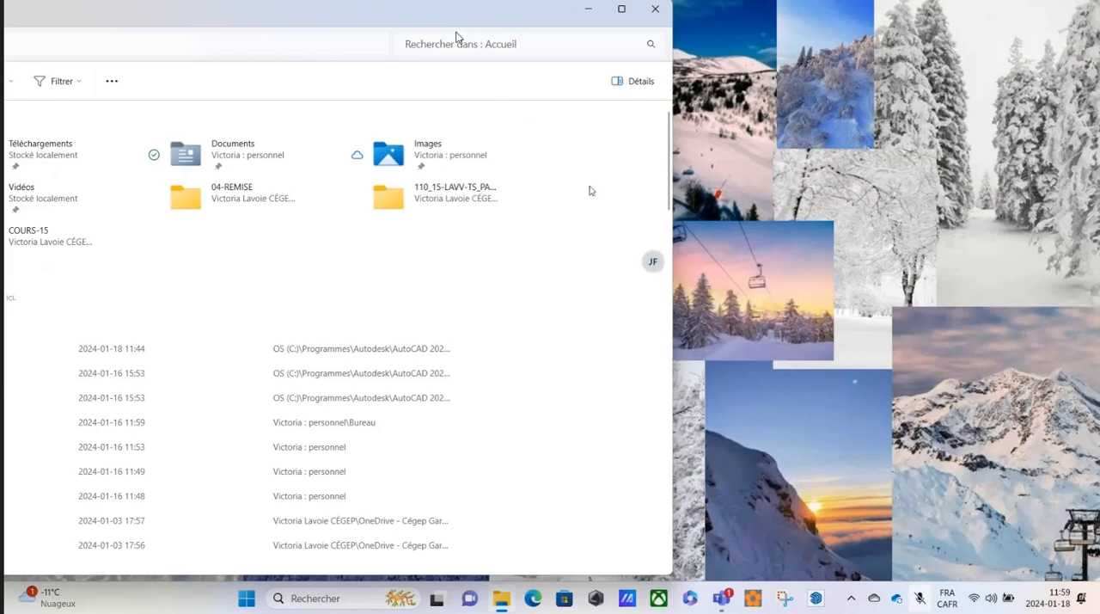
Tile File Explorer and Teams side by side as two half-screen windows, and minimize Teams.
left_click_drag(459, 22, 559, 62)
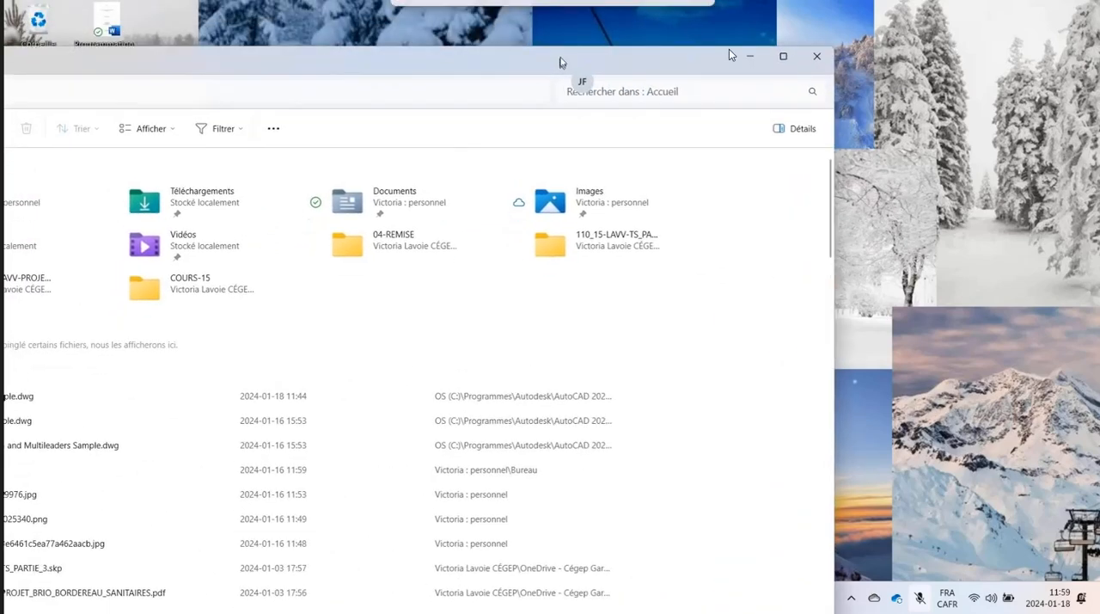
mouse_move(783, 56)
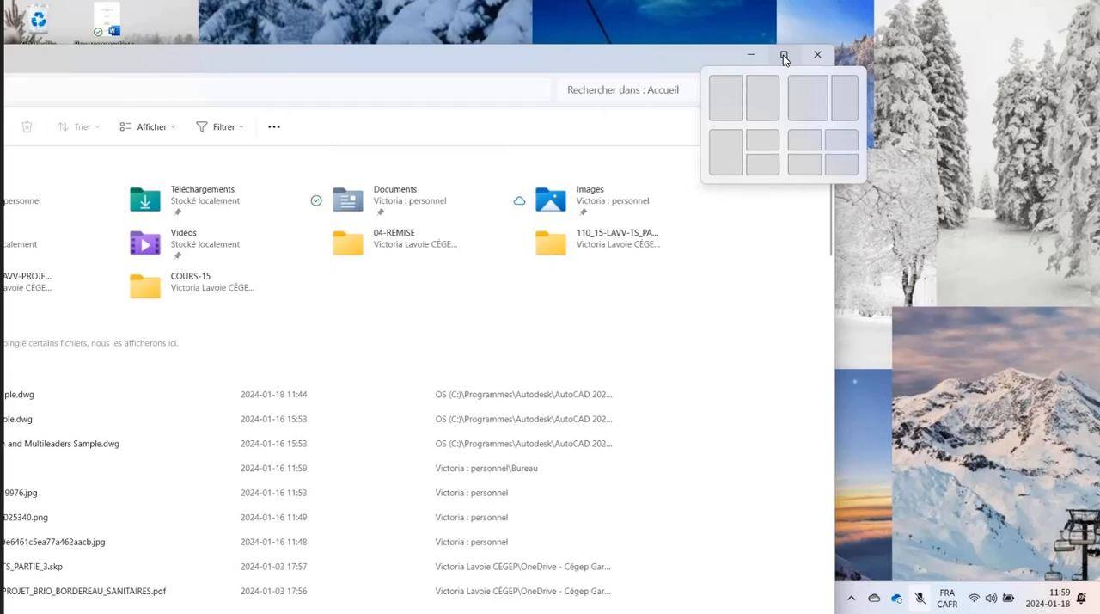
left_click(753, 101)
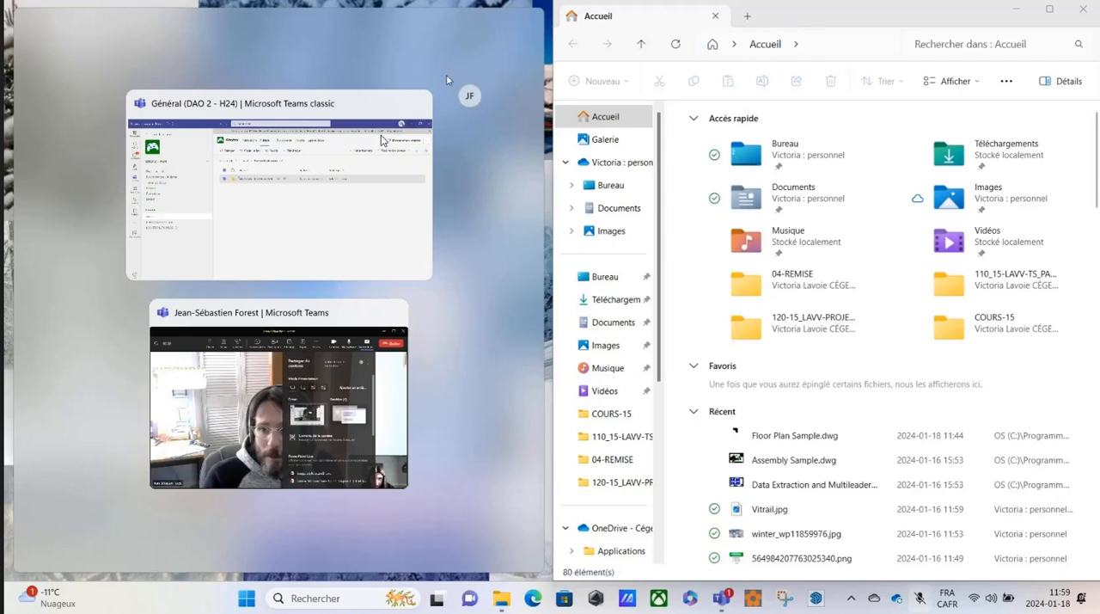
left_click(381, 136)
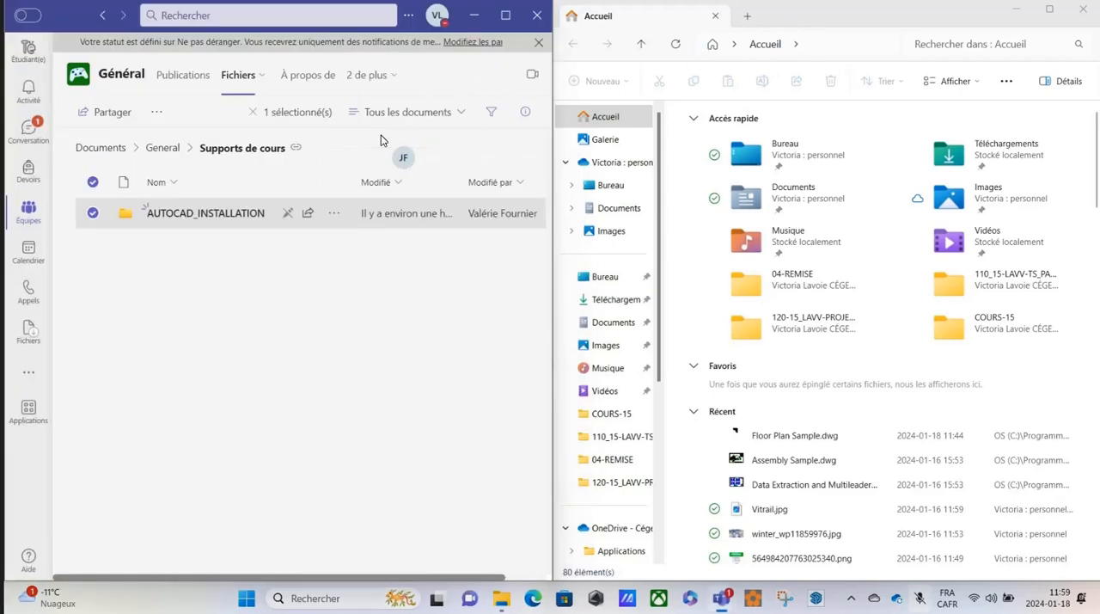
left_click(474, 15)
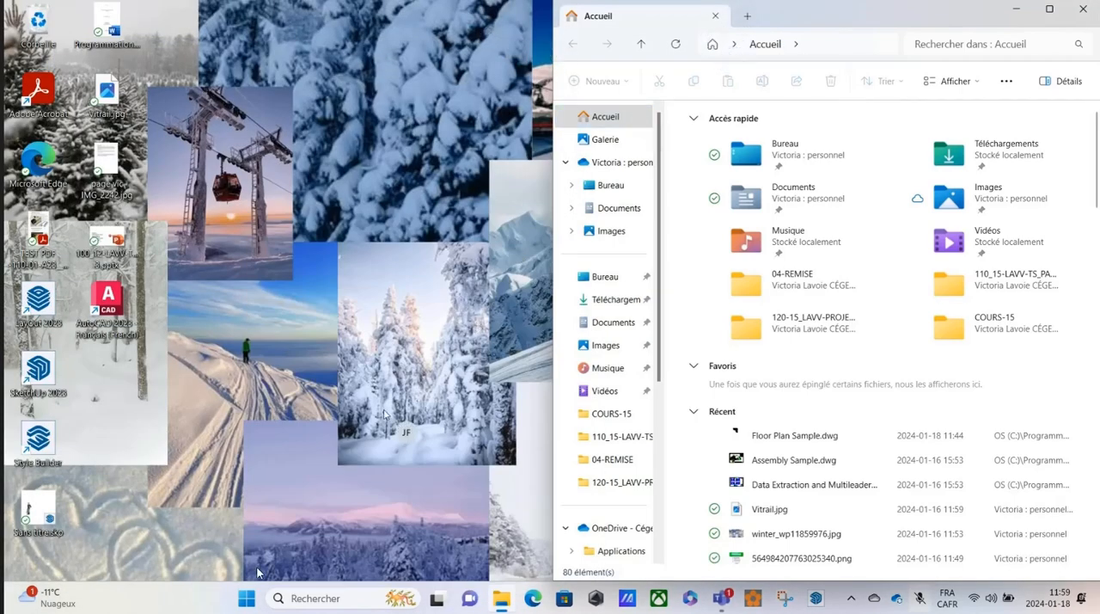
Call up File Explorer once more through the alphabetical list of all applications.
left_click(244, 603)
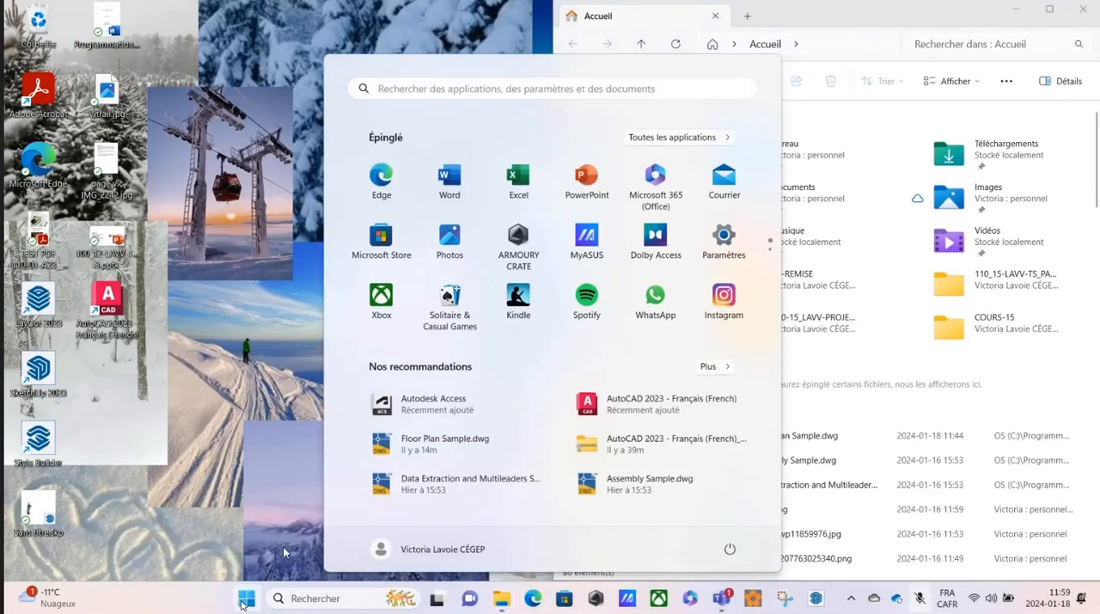
left_click(669, 142)
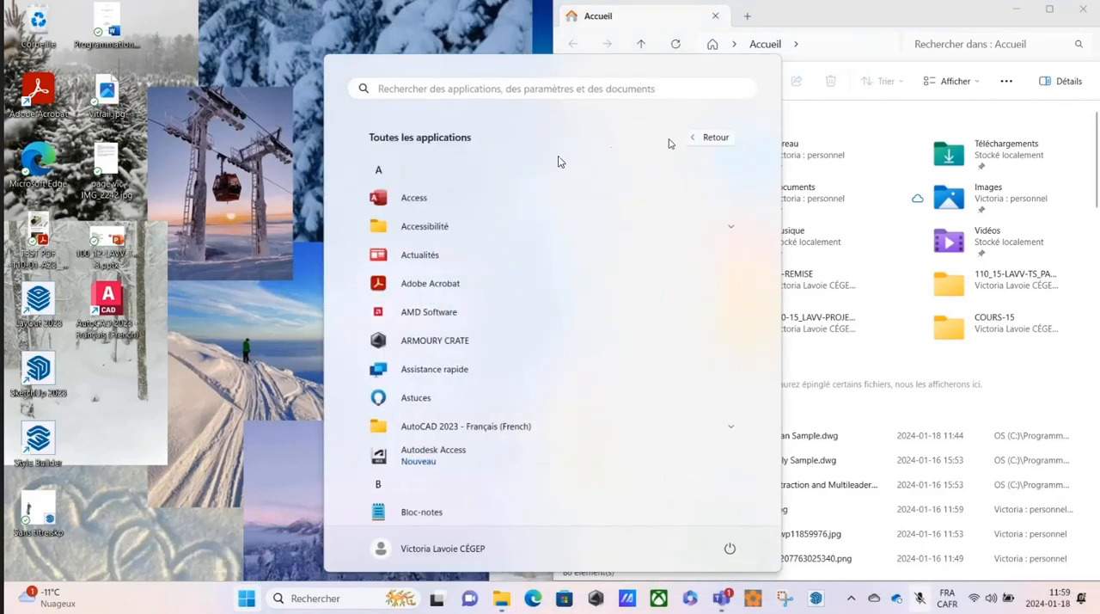
scroll(433, 239, "down", 3)
scroll(430, 244, "down", 3)
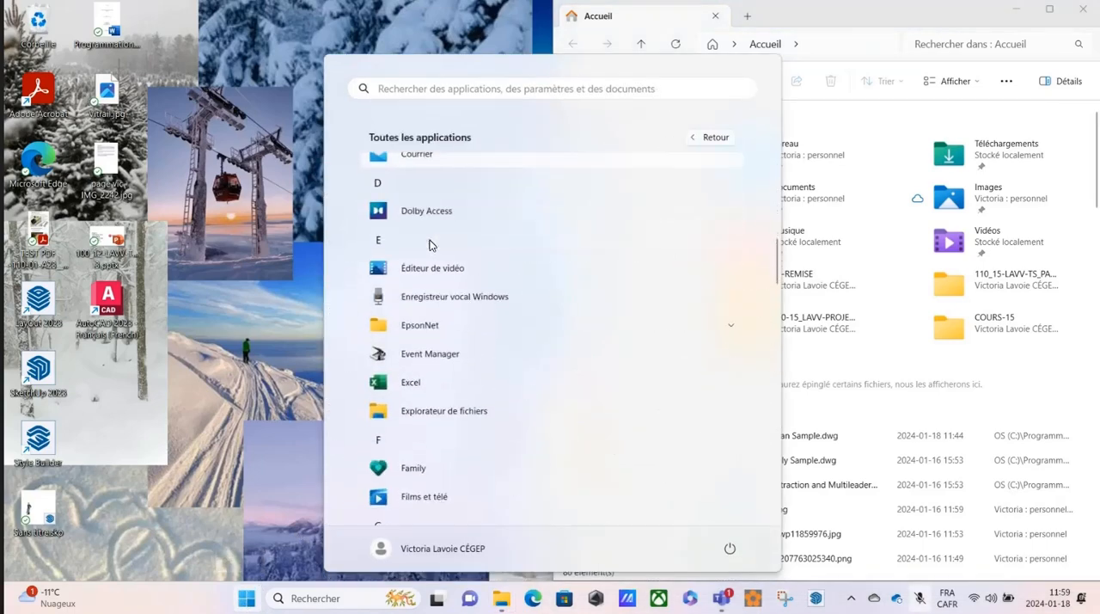
left_click(432, 411)
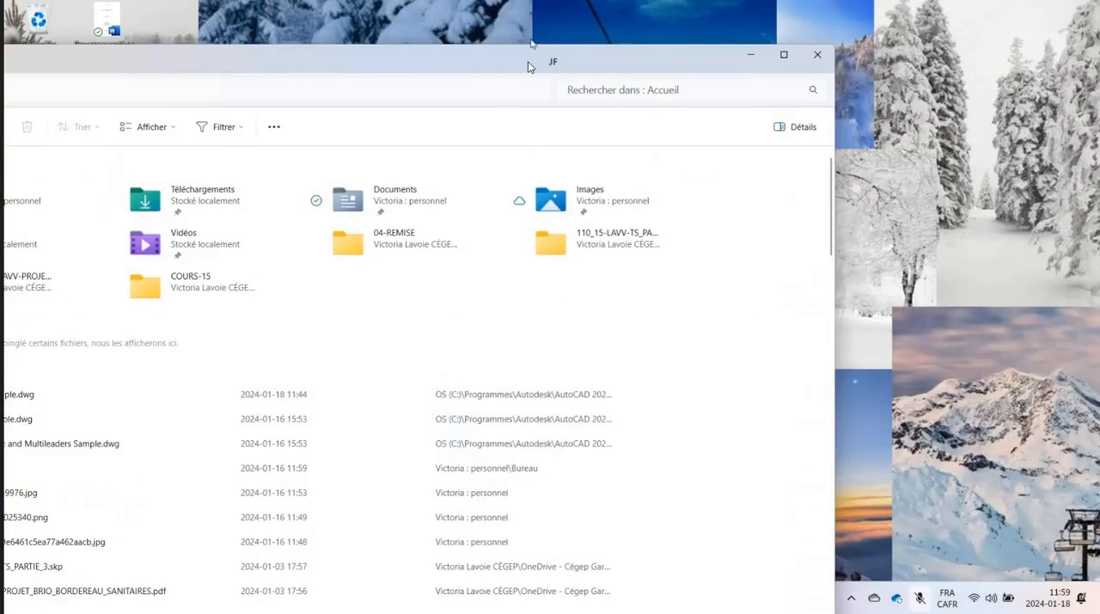
Uncover the desktop, create a new folder on it under the default name Nouveau dossier, and open that folder.
left_click_drag(528, 61, 834, 23)
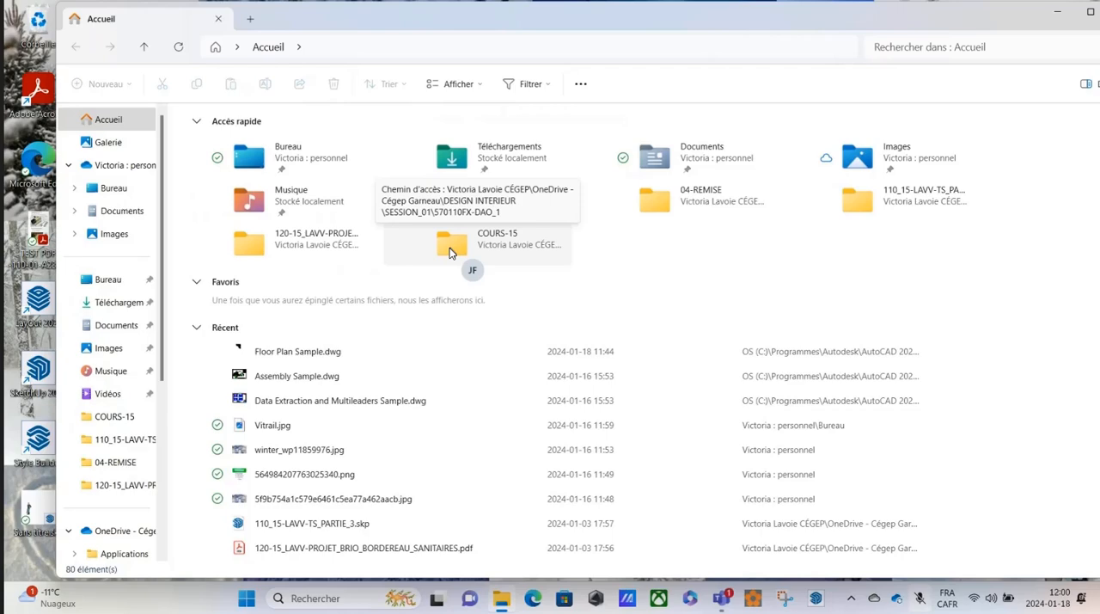
left_click_drag(920, 29, 179, 64)
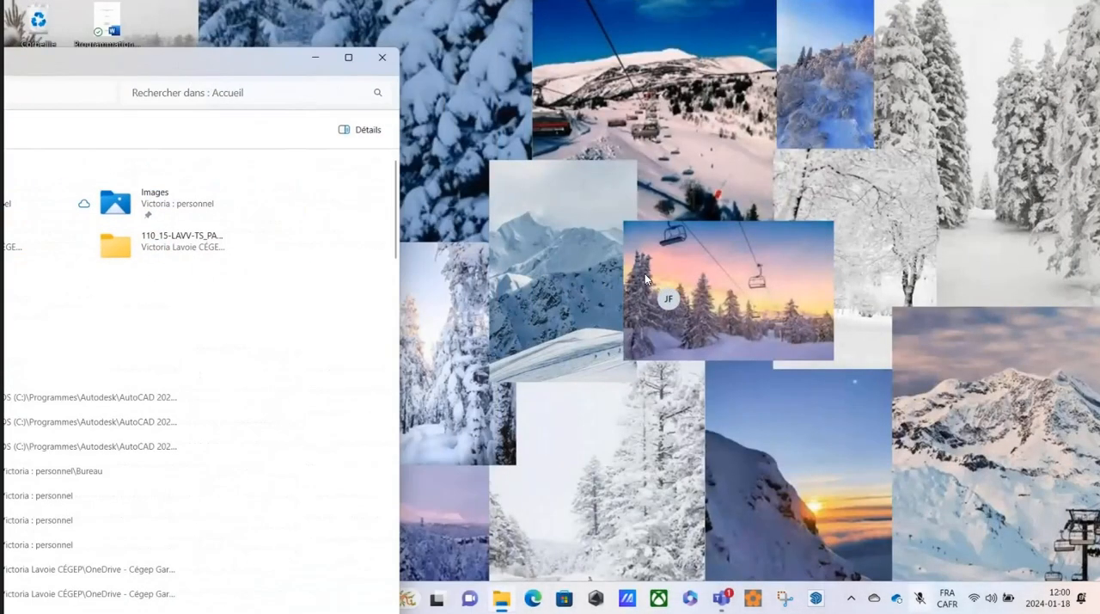
right_click(645, 273)
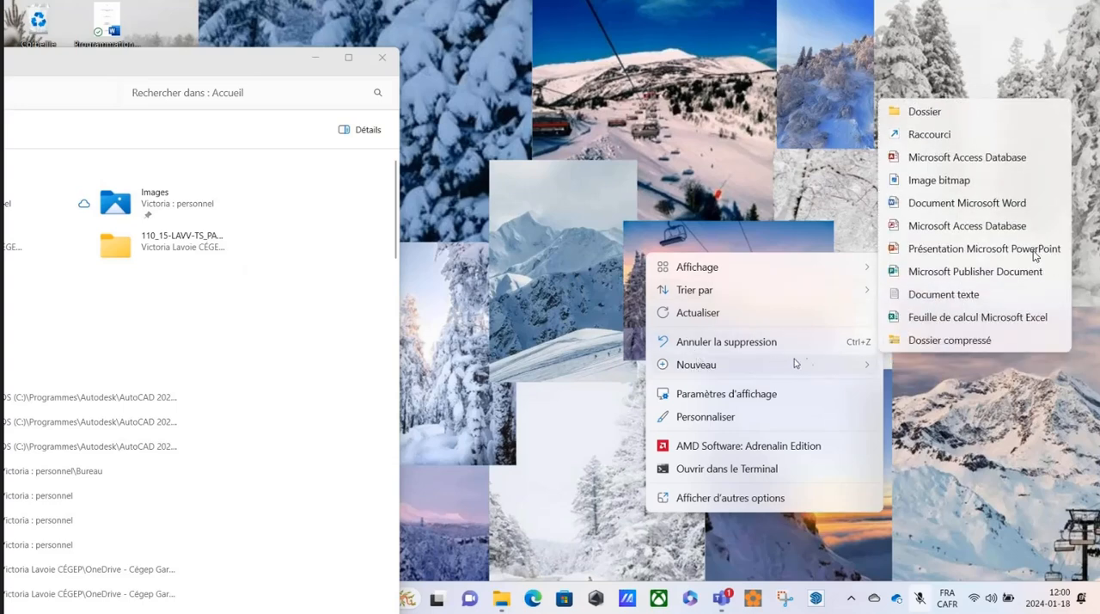
left_click(933, 113)
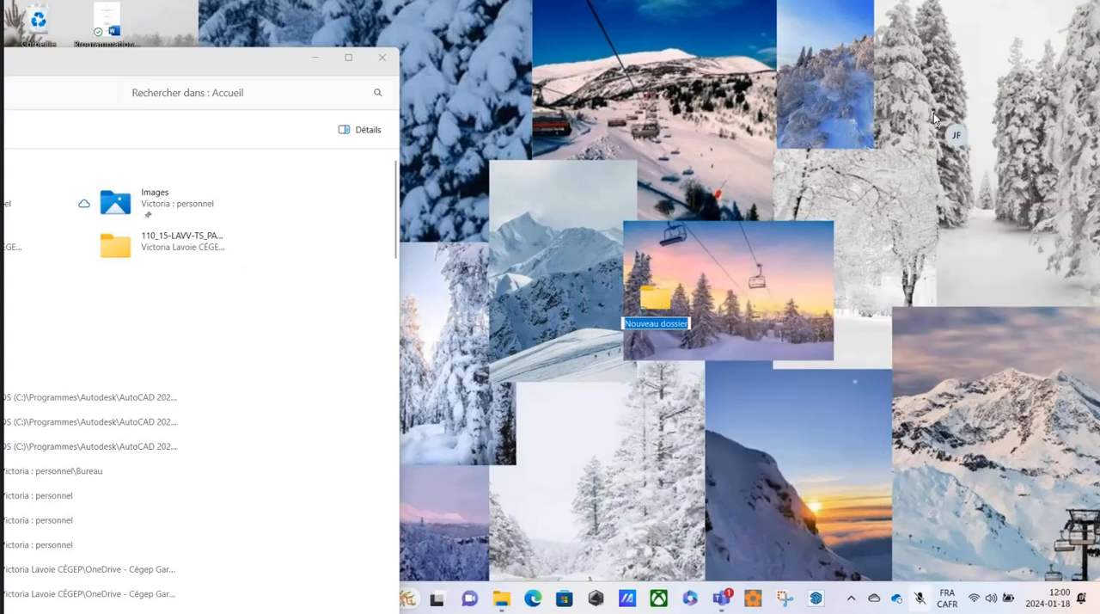
left_click(703, 273)
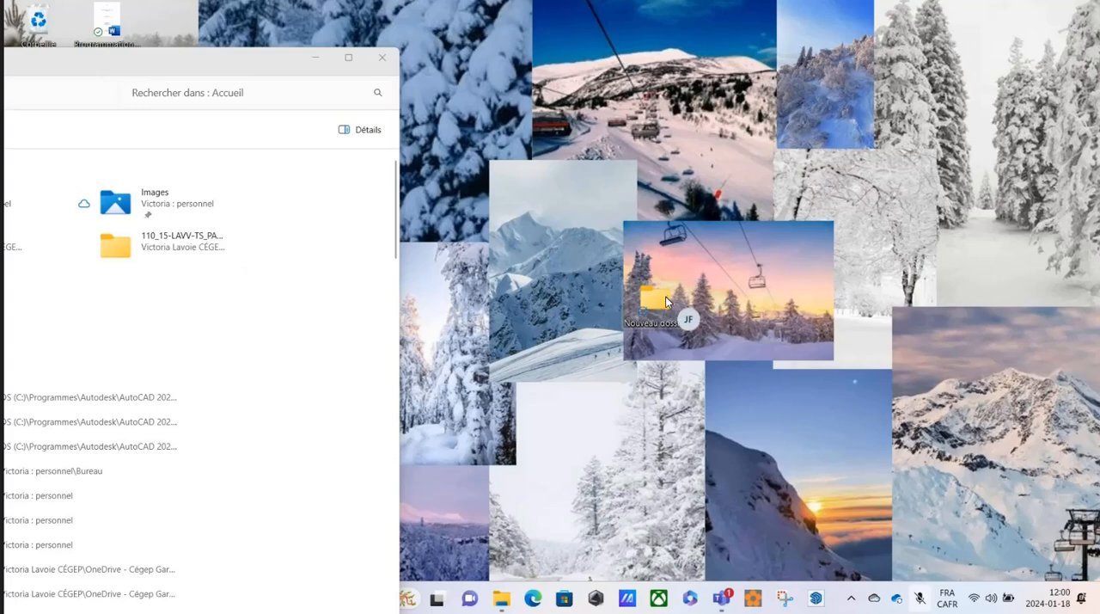
double_click(665, 300)
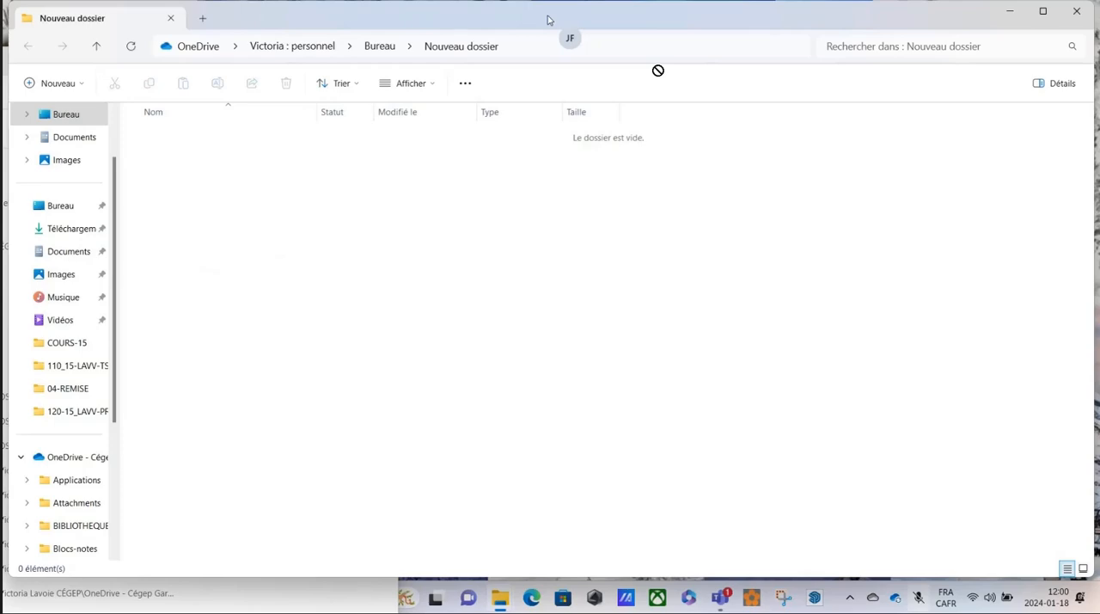
Tile the Accueil and Nouveau dossier windows side by side, each filling half of the screen.
left_click_drag(638, 25, 724, 51)
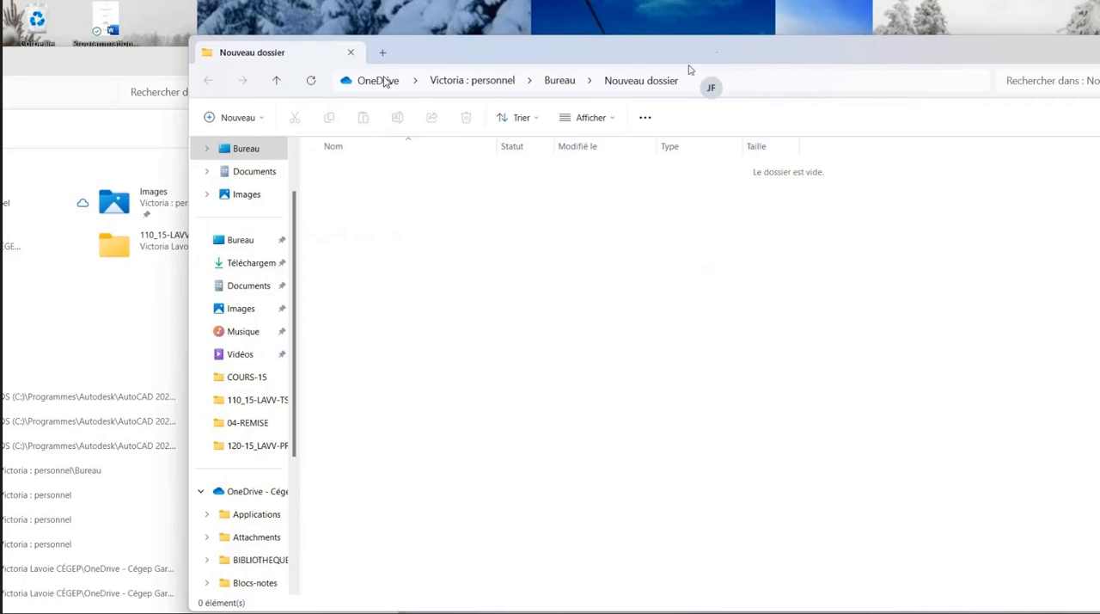
left_click(142, 63)
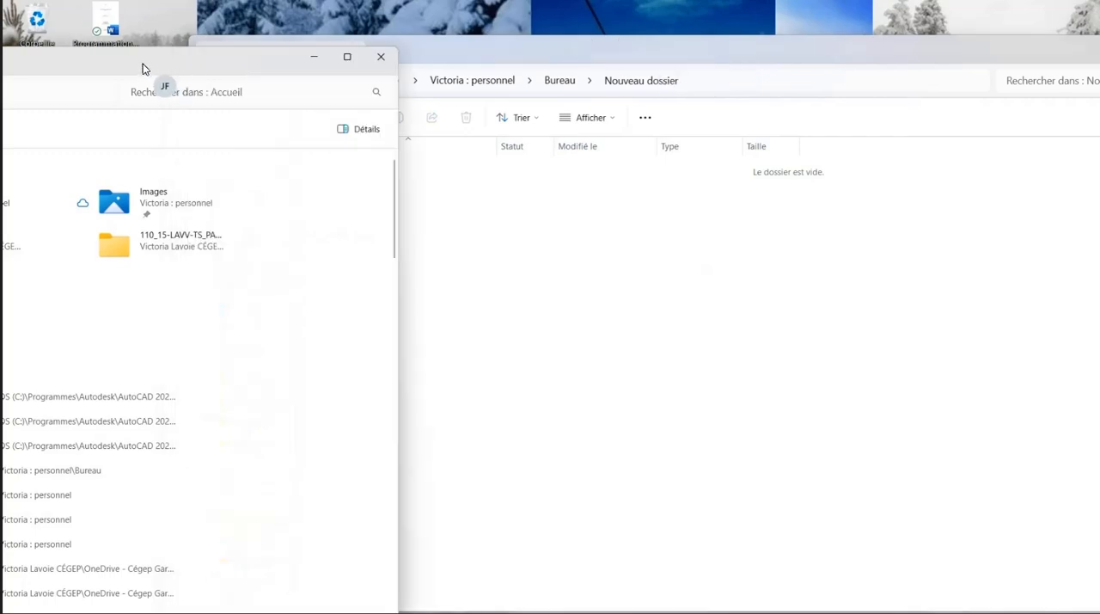
mouse_move(348, 61)
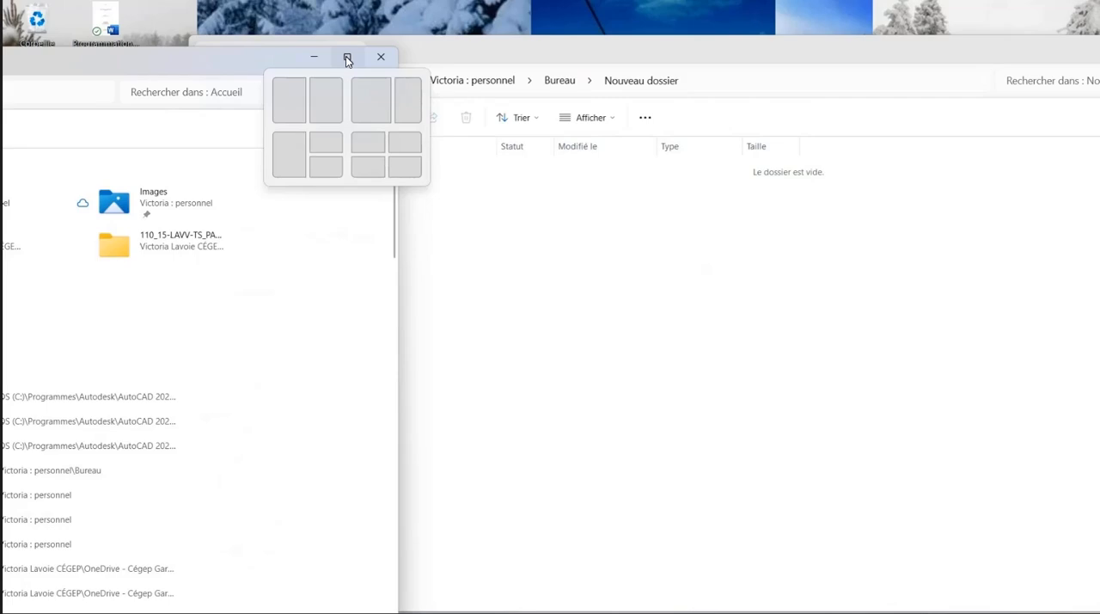
left_click(290, 98)
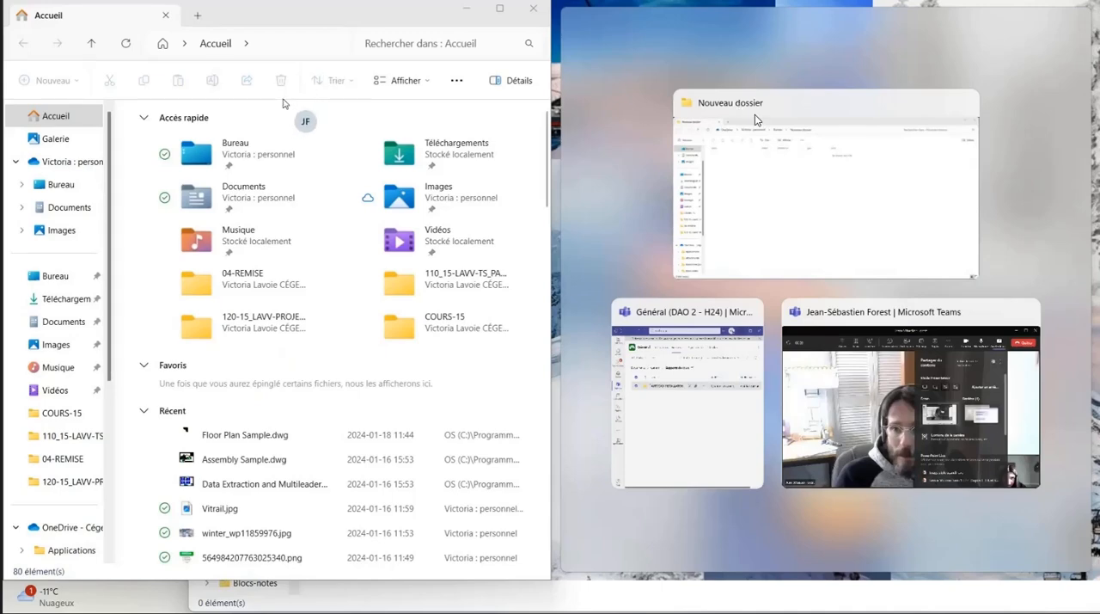
left_click(780, 135)
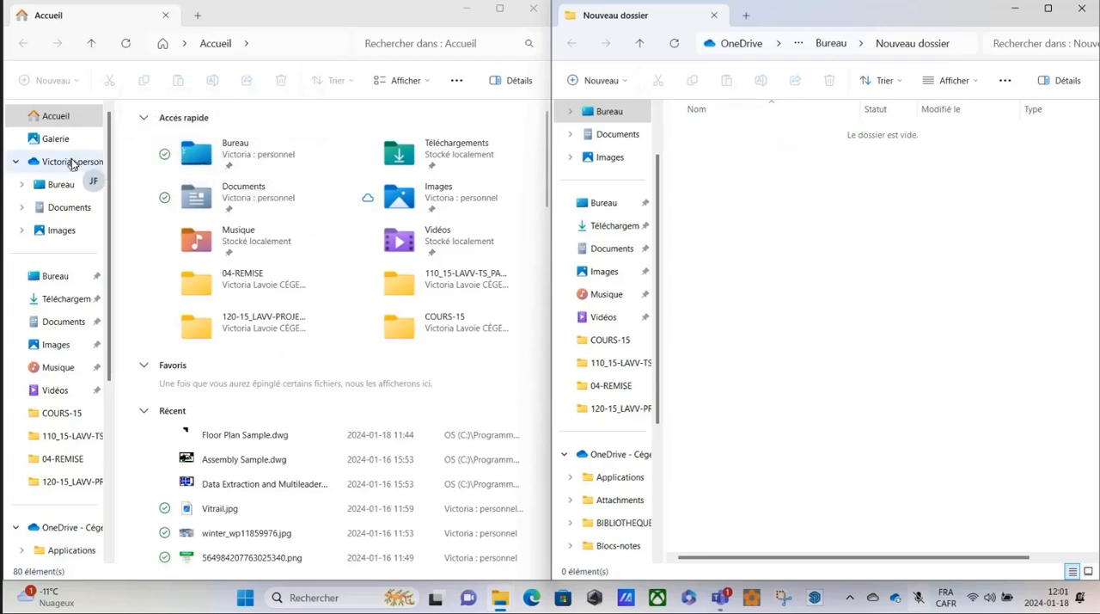
Show the Téléchargements folder in the Accueil window and try to open AUTOCAD_INSTALLATION.zip.
left_click(68, 301)
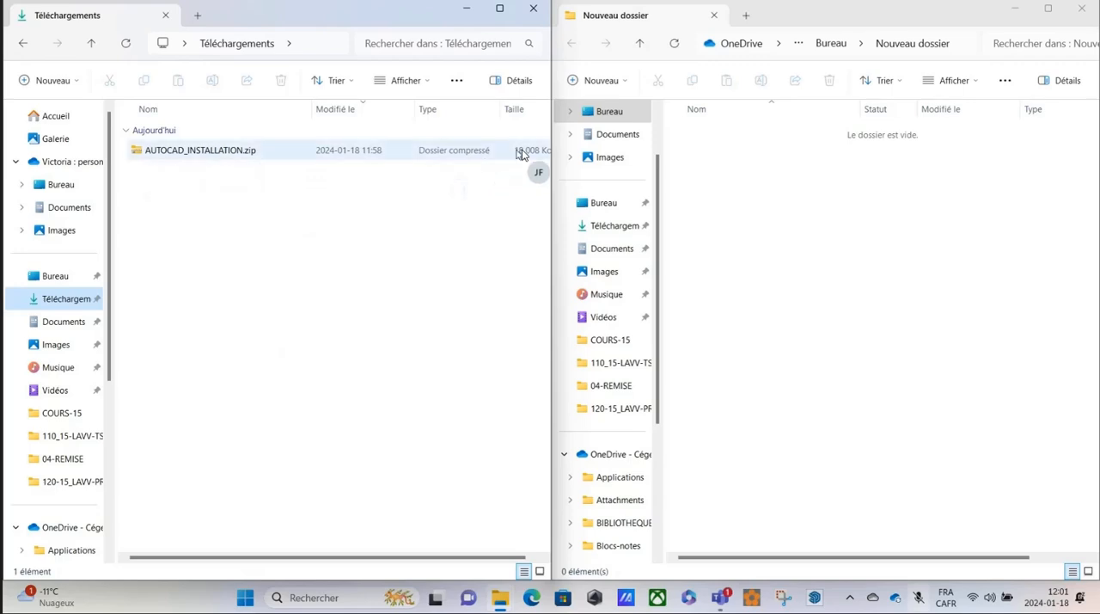
double_click(145, 154)
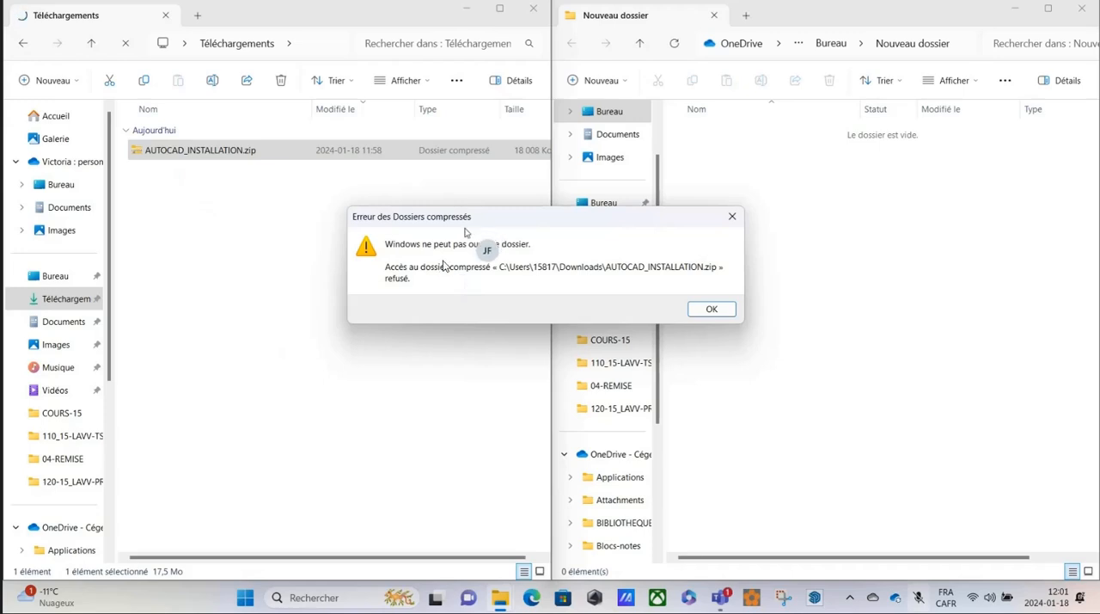
left_click(731, 216)
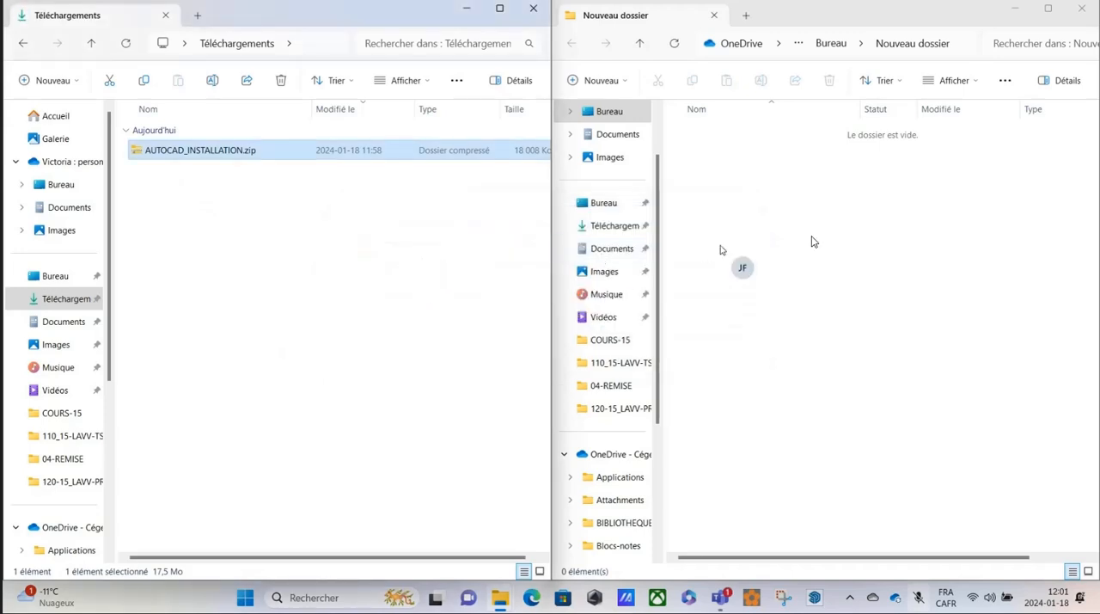
Switch the Nouveau dossier window to the contents of the OS (C:) drive.
left_click(782, 195)
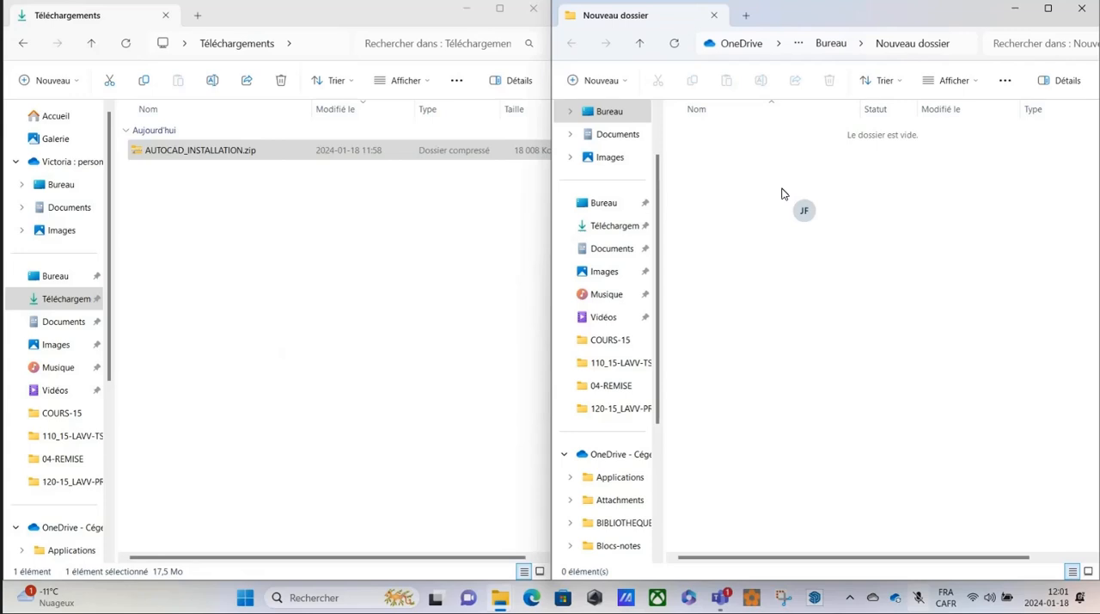
left_click(140, 158)
left_click(792, 307)
scroll(627, 234, "down", 3)
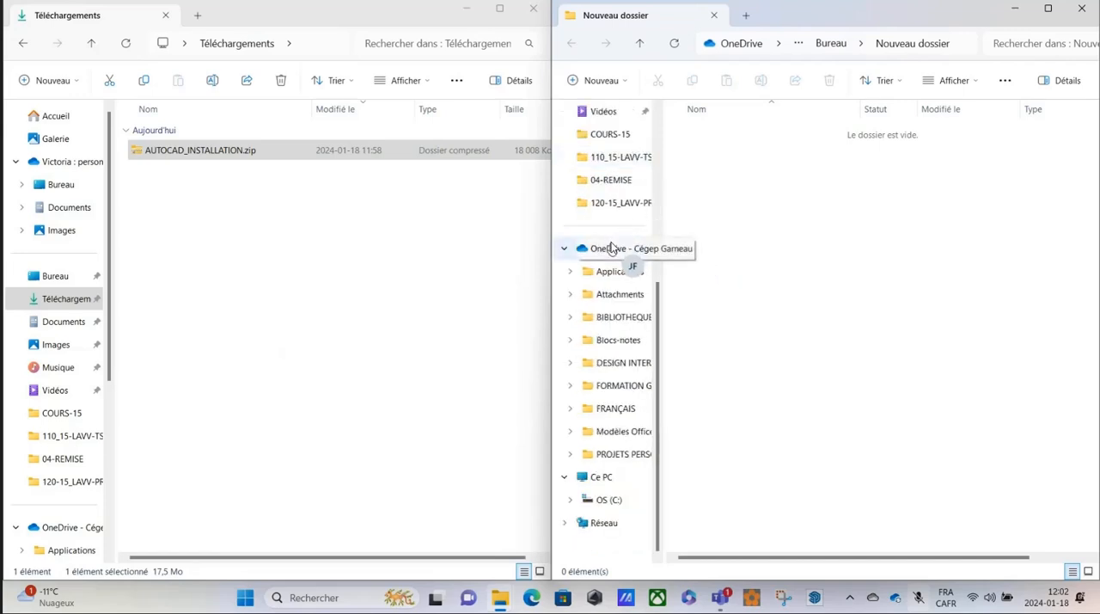
left_click(609, 503)
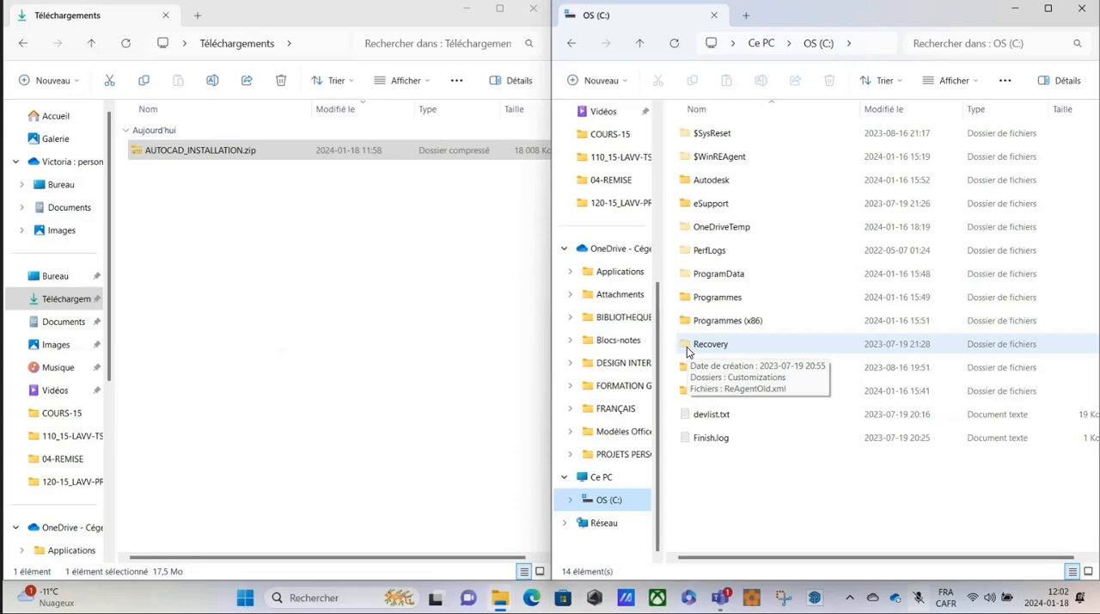
Check whether the Éléments masqués display option is enabled while viewing the OS (C:) drive.
left_click(975, 79)
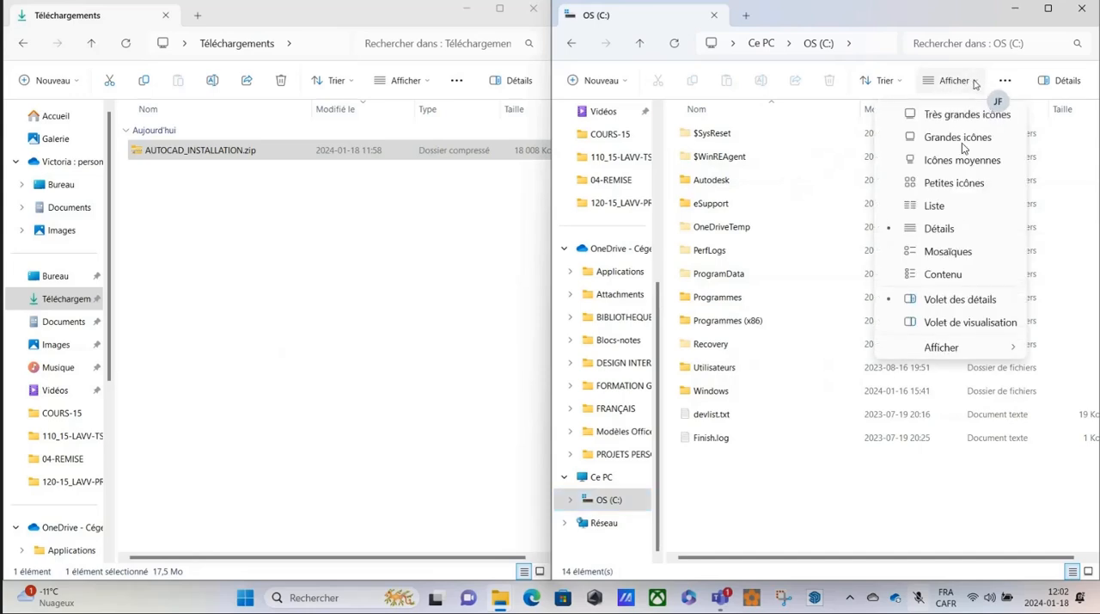
mouse_move(942, 349)
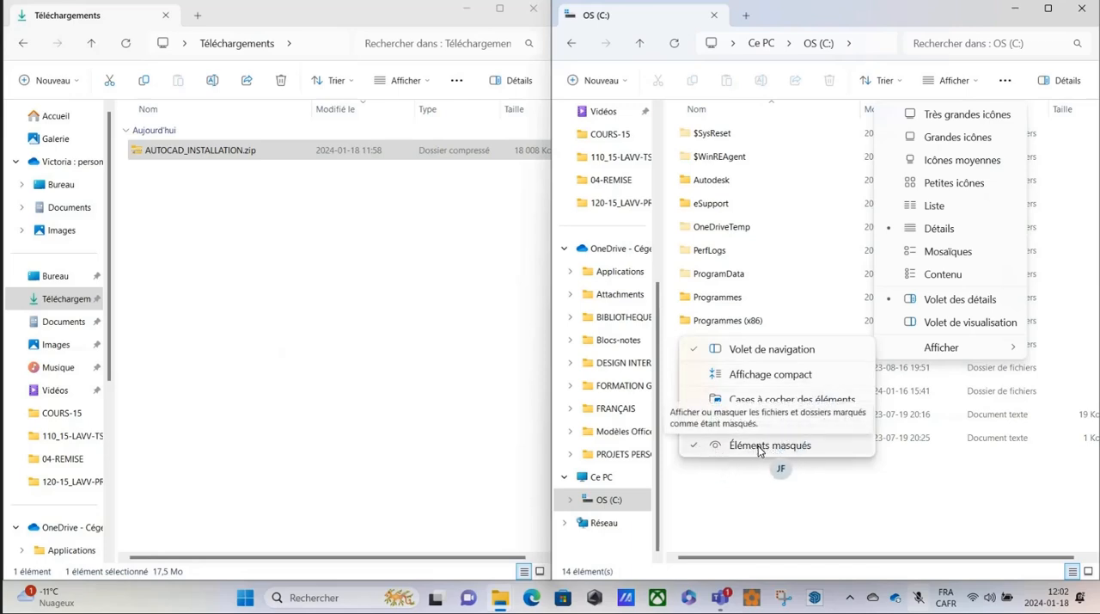
left_click(752, 530)
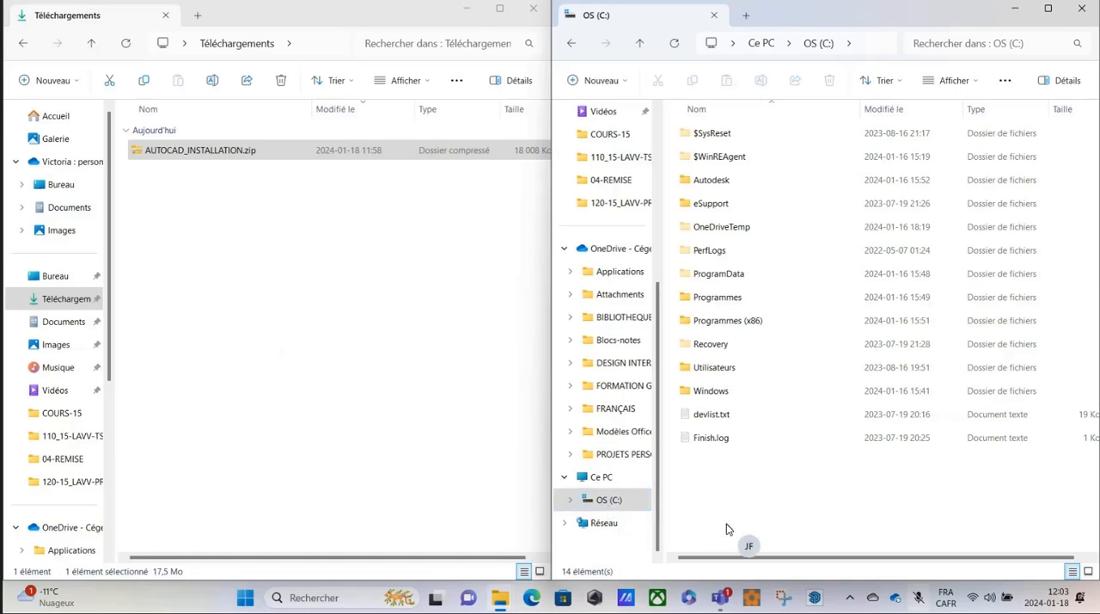
Open the user's own profile folder inside Utilisateurs and check the Éléments masqués display option there.
double_click(694, 369)
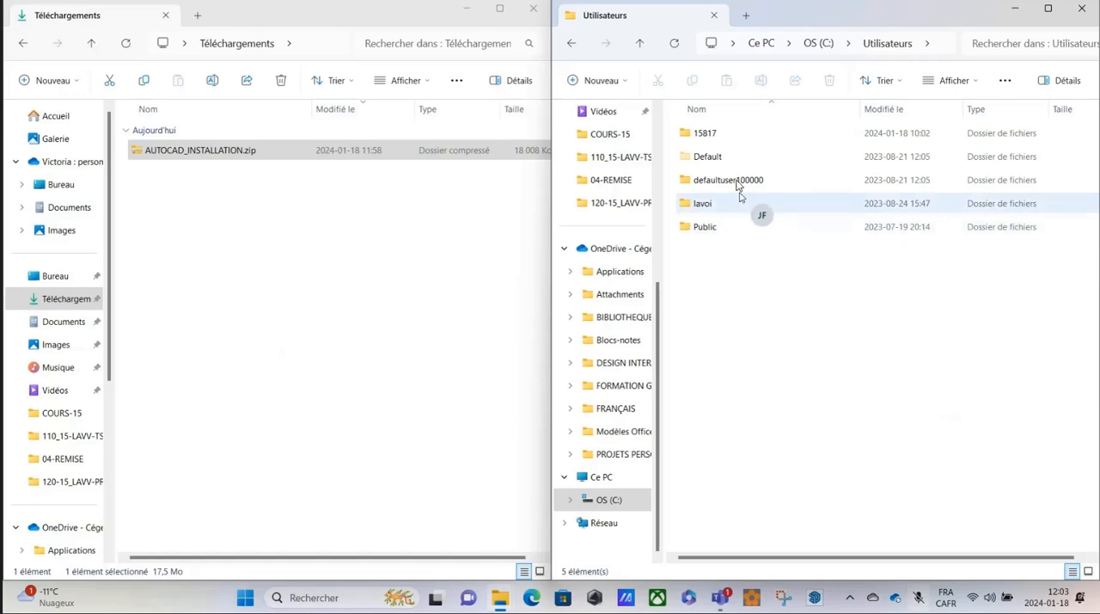
double_click(696, 137)
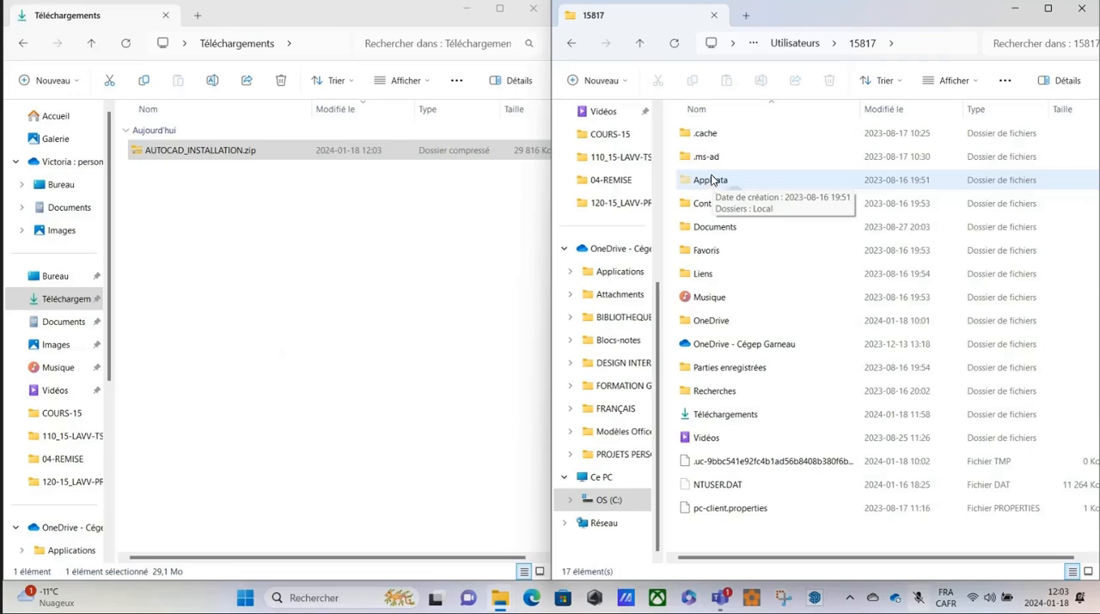
left_click(965, 81)
mouse_move(945, 348)
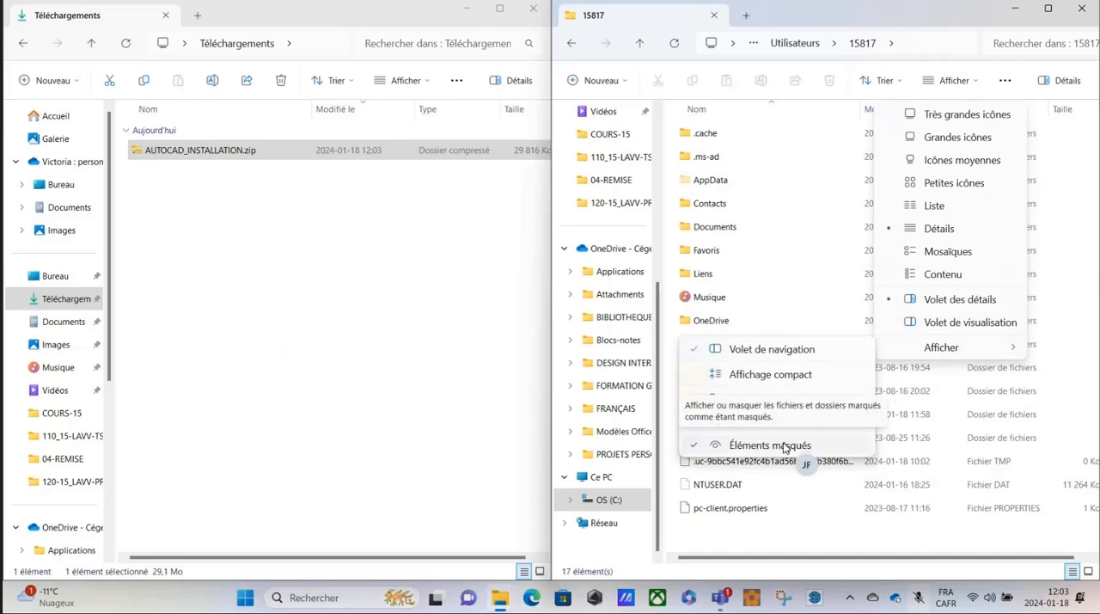
left_click(756, 530)
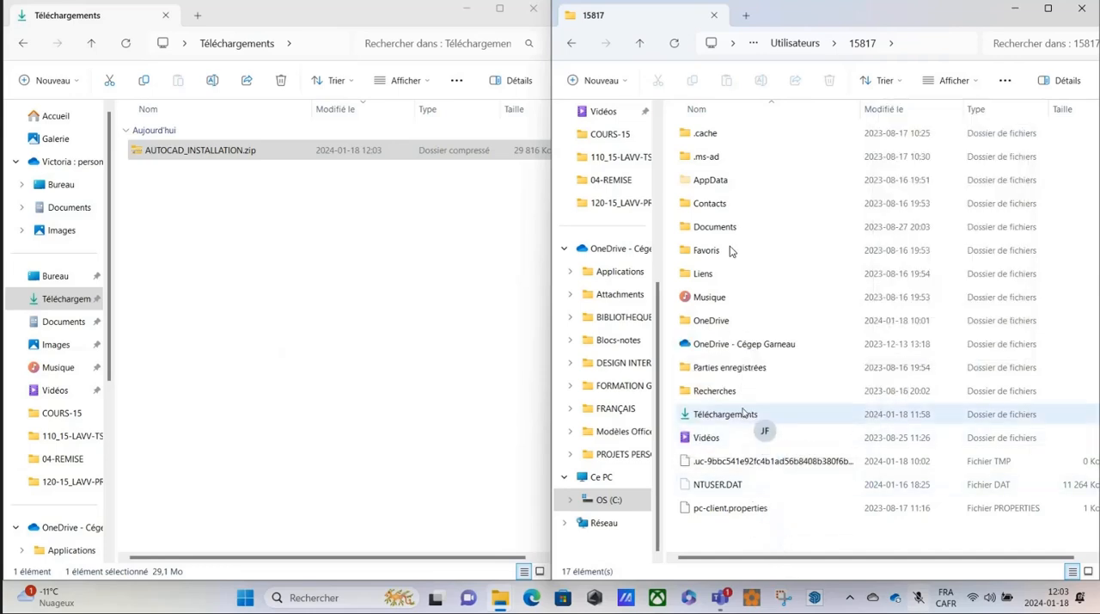
Browse from the profile folder through AppData, Roaming, Autodesk, AutoCAD 2023 and R24.2 to the fra folder.
double_click(710, 181)
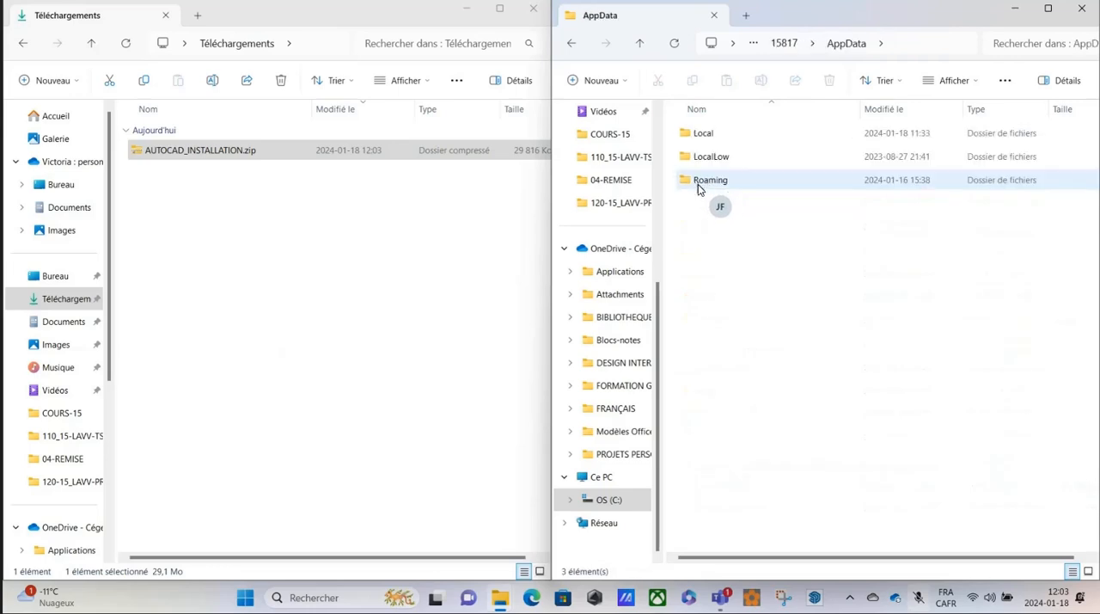
double_click(698, 184)
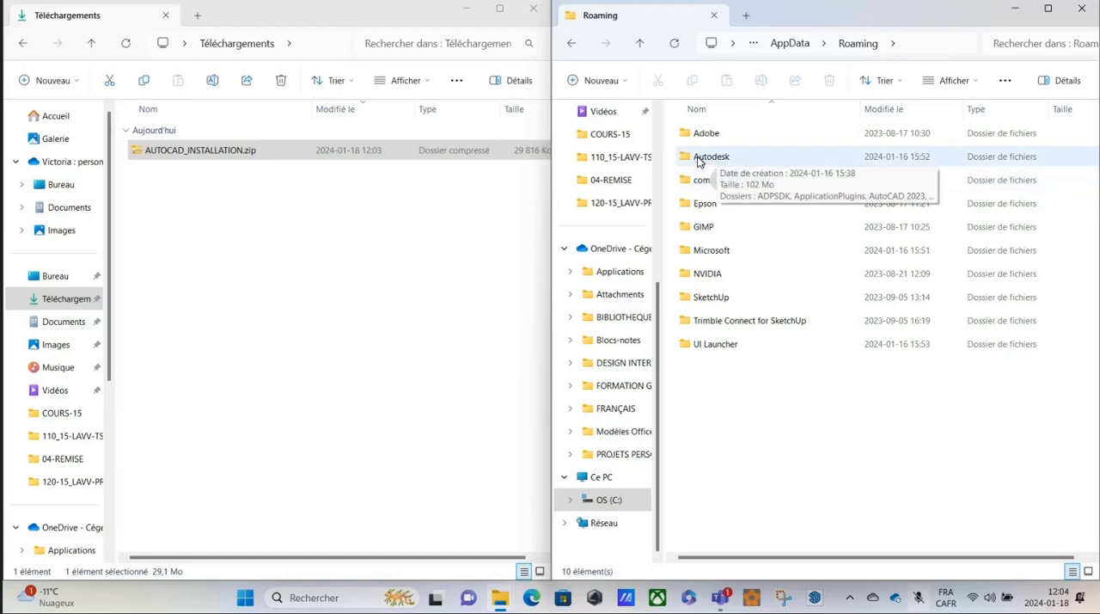
double_click(698, 159)
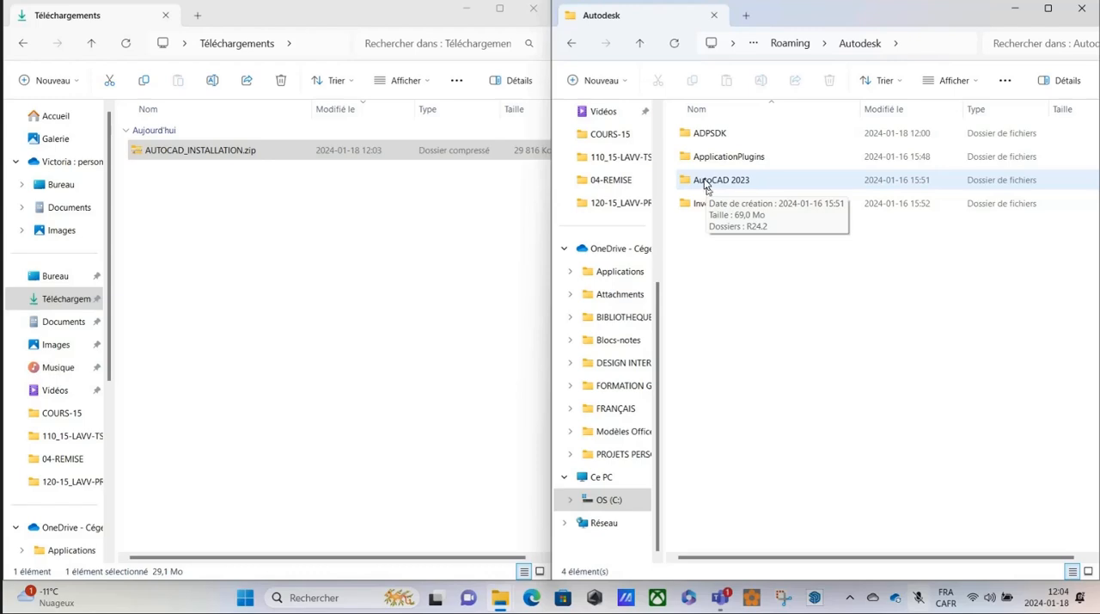
double_click(696, 182)
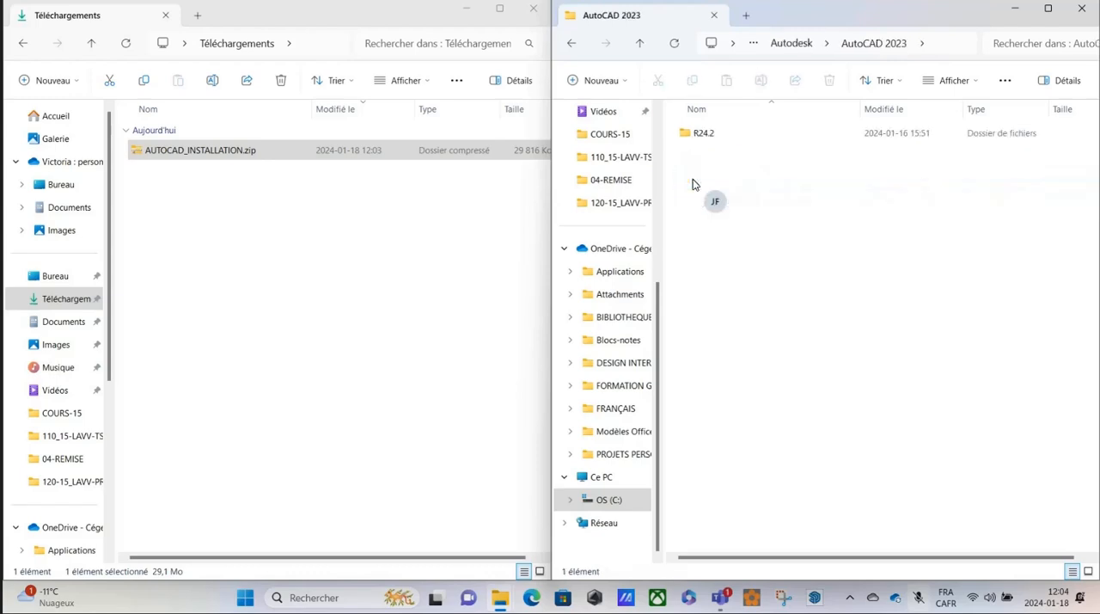
double_click(692, 134)
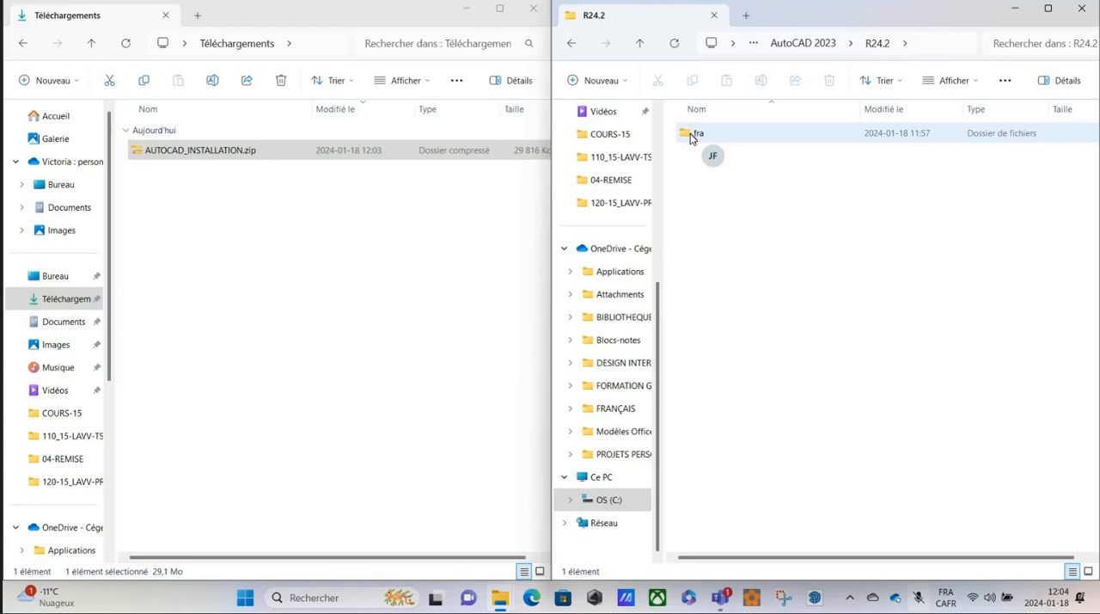
double_click(692, 134)
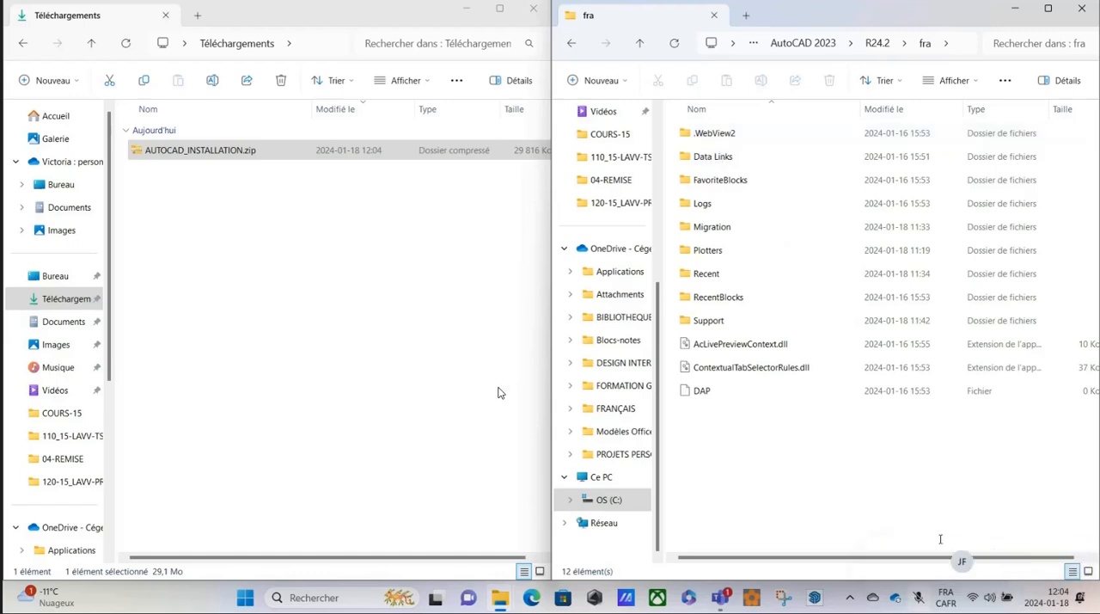
Look inside AUTOCAD_INSTALLATION.zip and extract the whole archive to Downloads\AUTOCAD_INSTALLATION, with the extracted folders shown on completion.
double_click(170, 153)
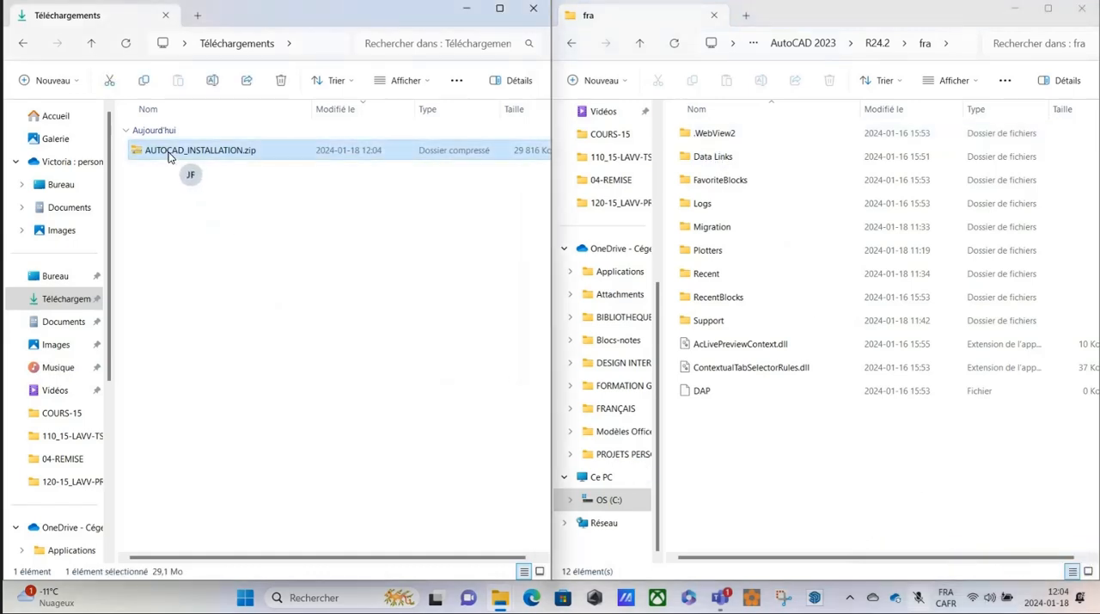
left_click(22, 45)
right_click(140, 155)
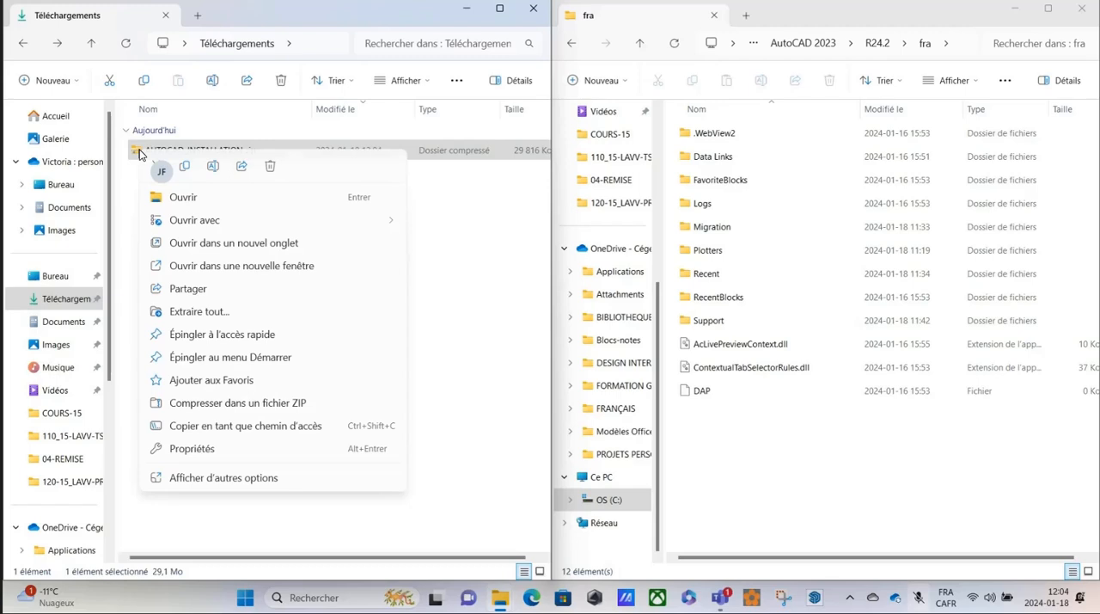
left_click(212, 316)
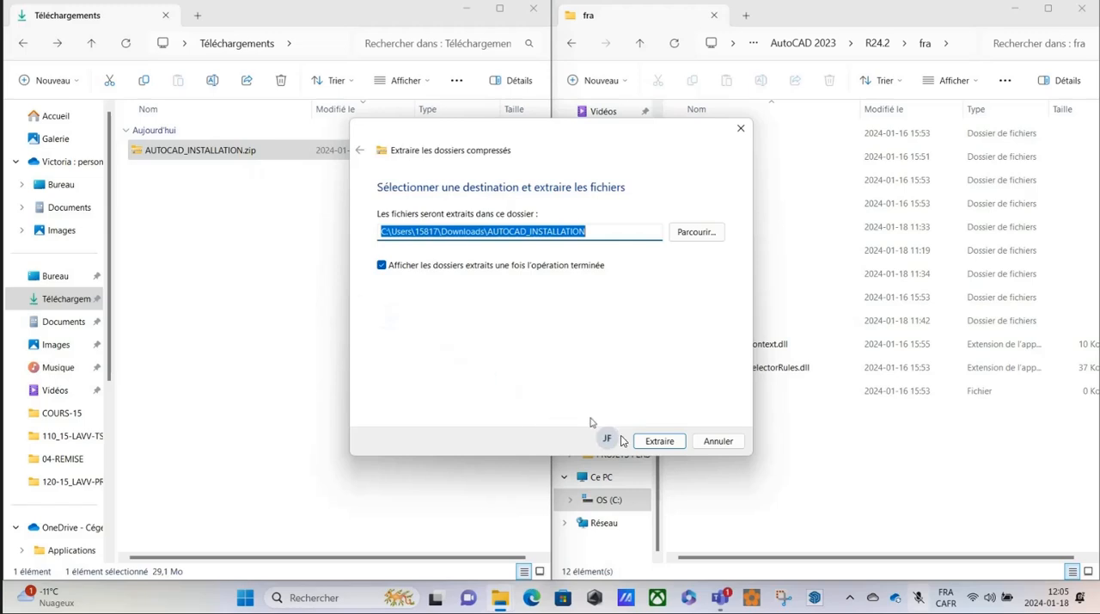
left_click(655, 441)
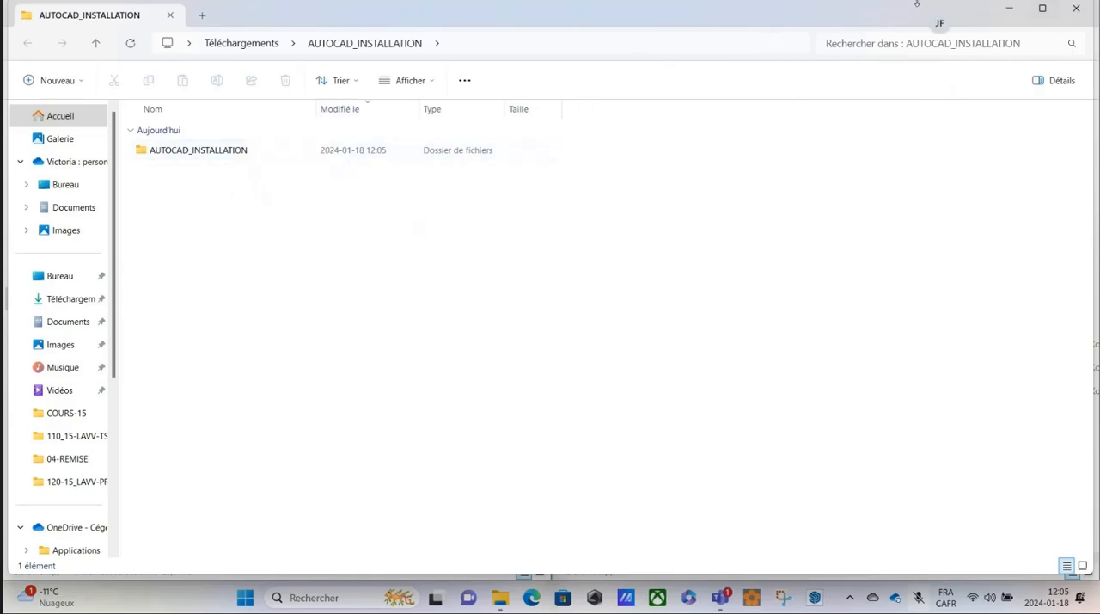
Delete AUTOCAD_INSTALLATION.zip from Téléchargements and open the inner AUTOCAD_INSTALLATION folder of the extracted files.
left_click(1077, 14)
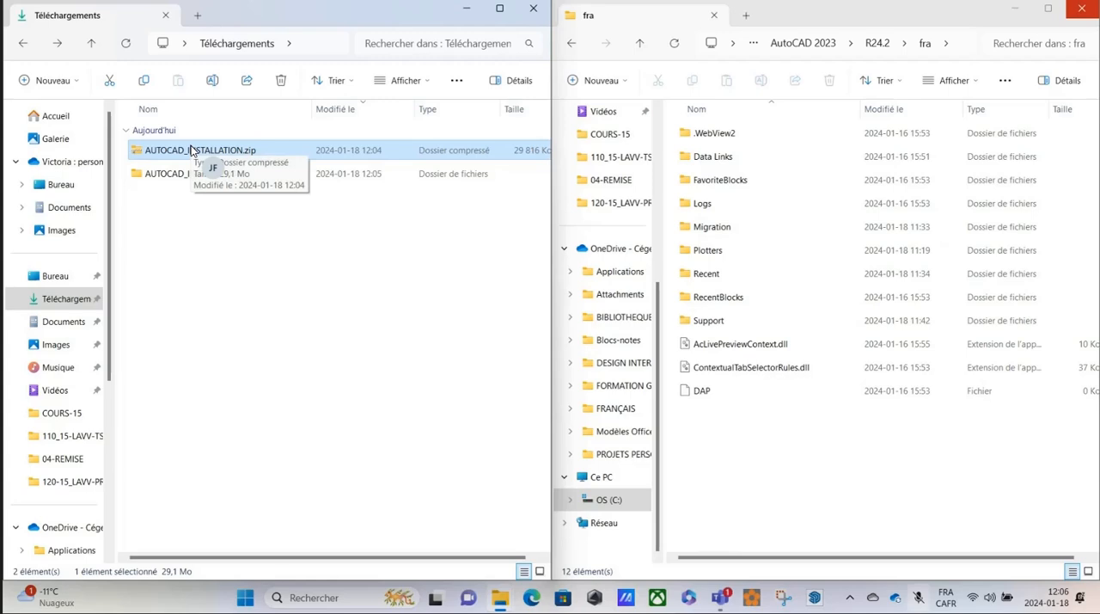
key("Delete")
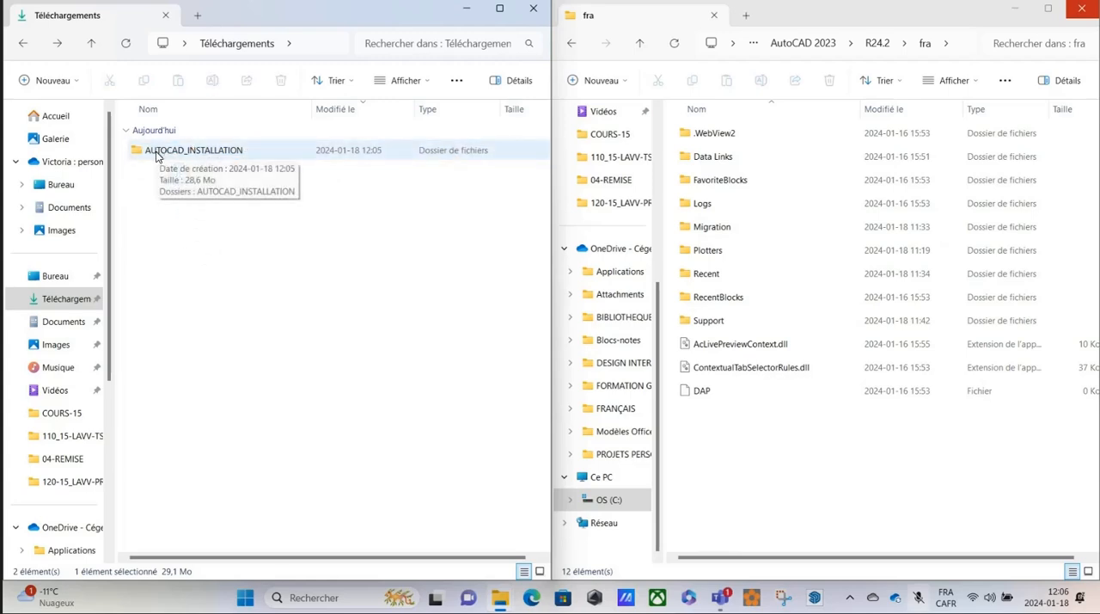
double_click(152, 152)
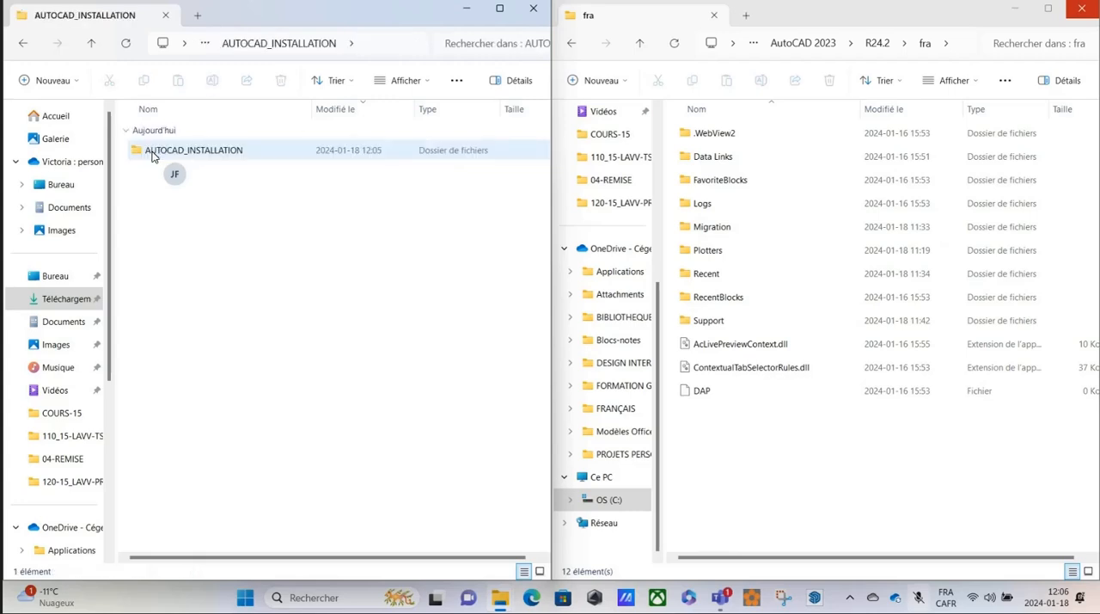
double_click(150, 155)
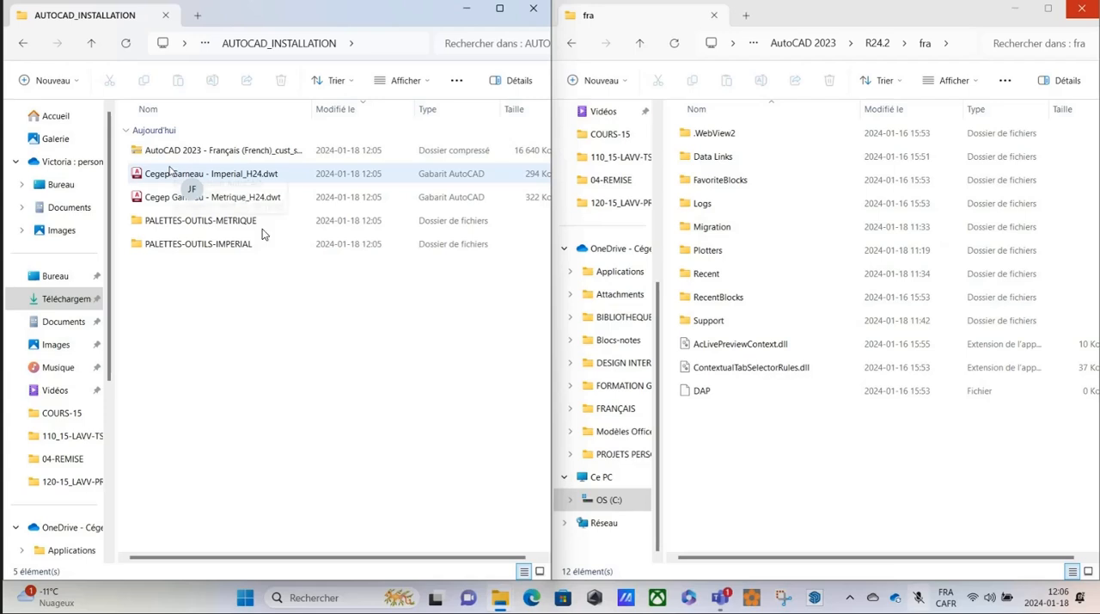
Launch Importer les paramètres d'AutoCAD 2023 from the AutoCAD 2023 - Français (French) group of installed applications.
left_click_drag(262, 234, 247, 597)
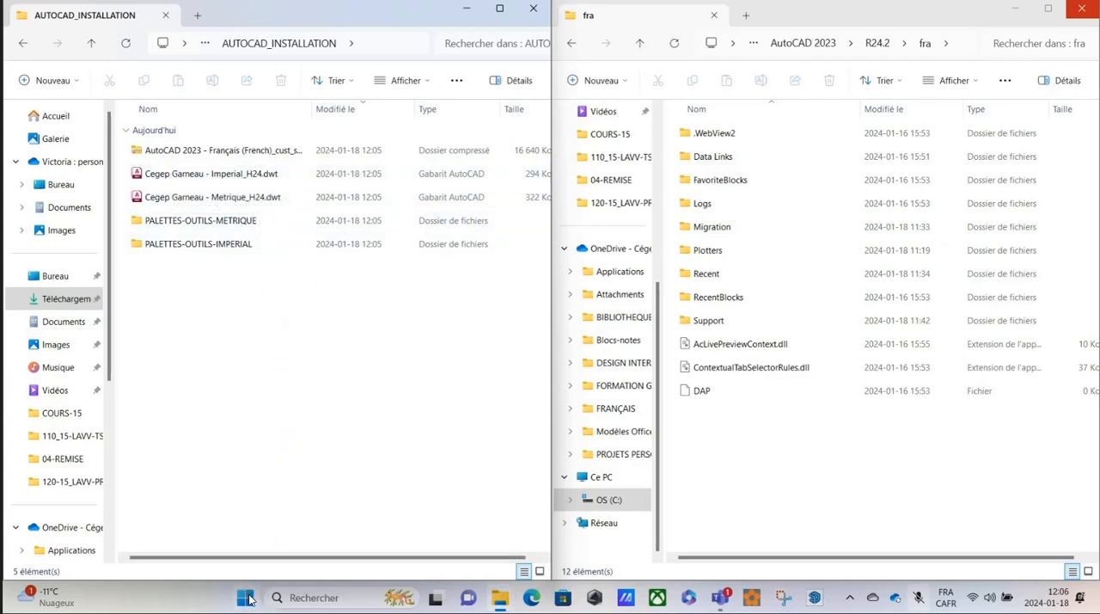
left_click(246, 598)
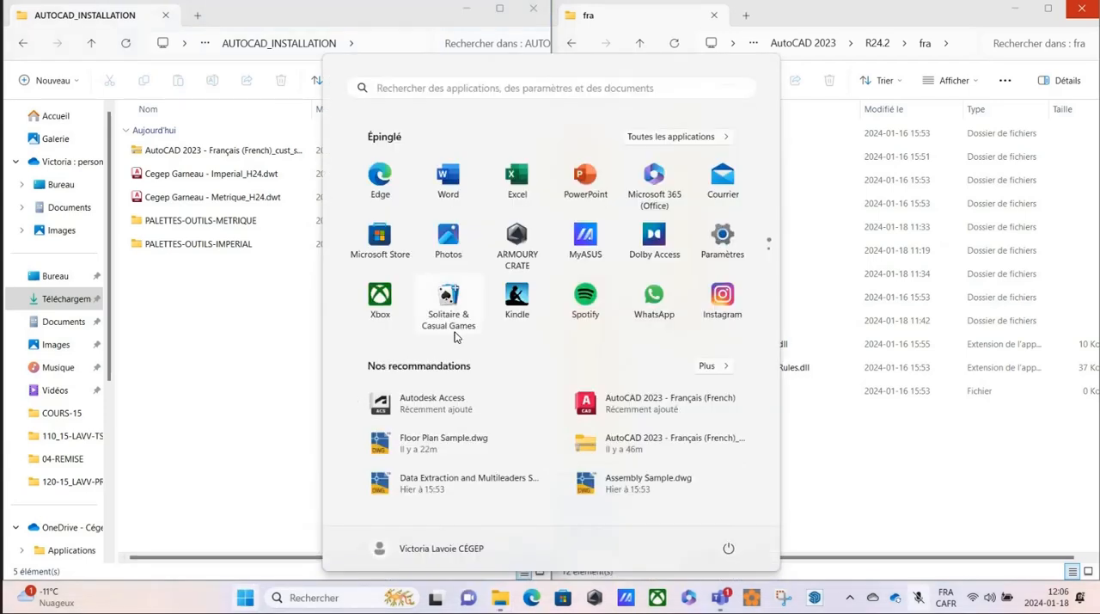
left_click(670, 137)
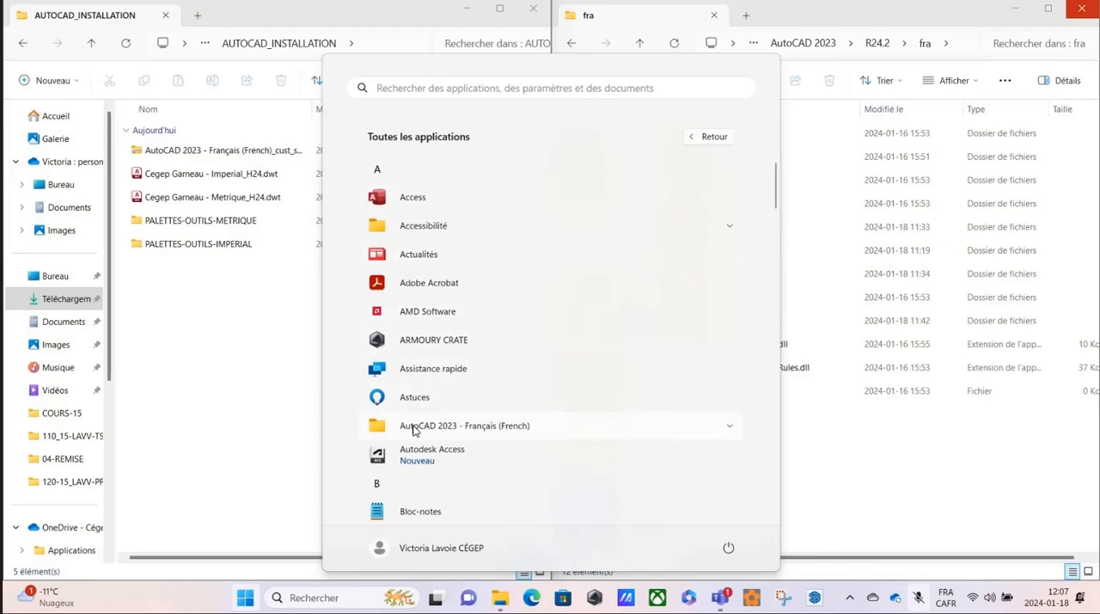
left_click(728, 430)
scroll(601, 391, "down", 2)
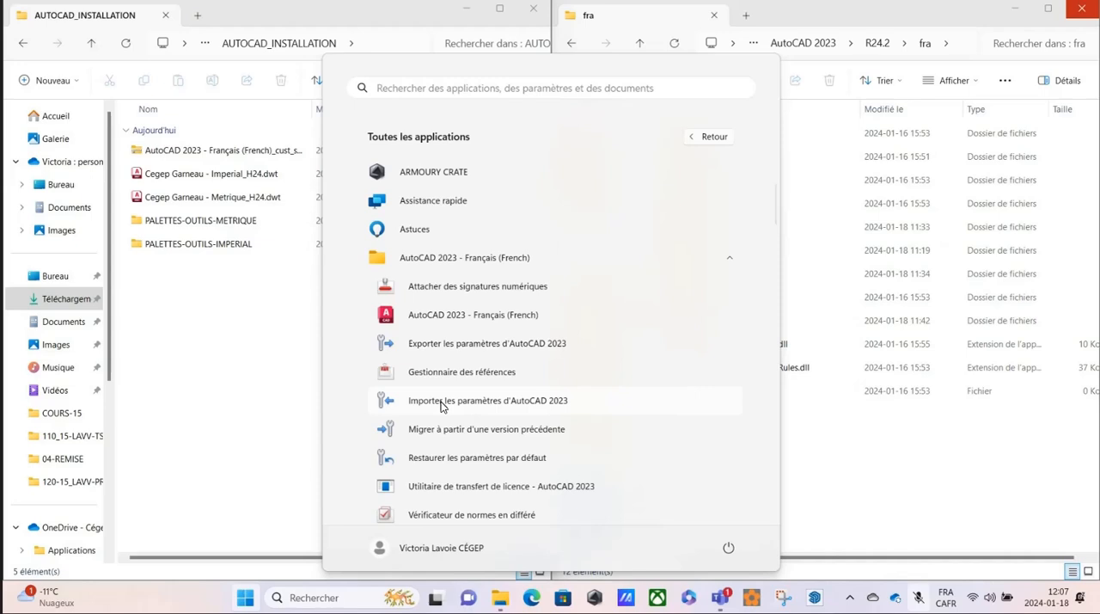
left_click(441, 402)
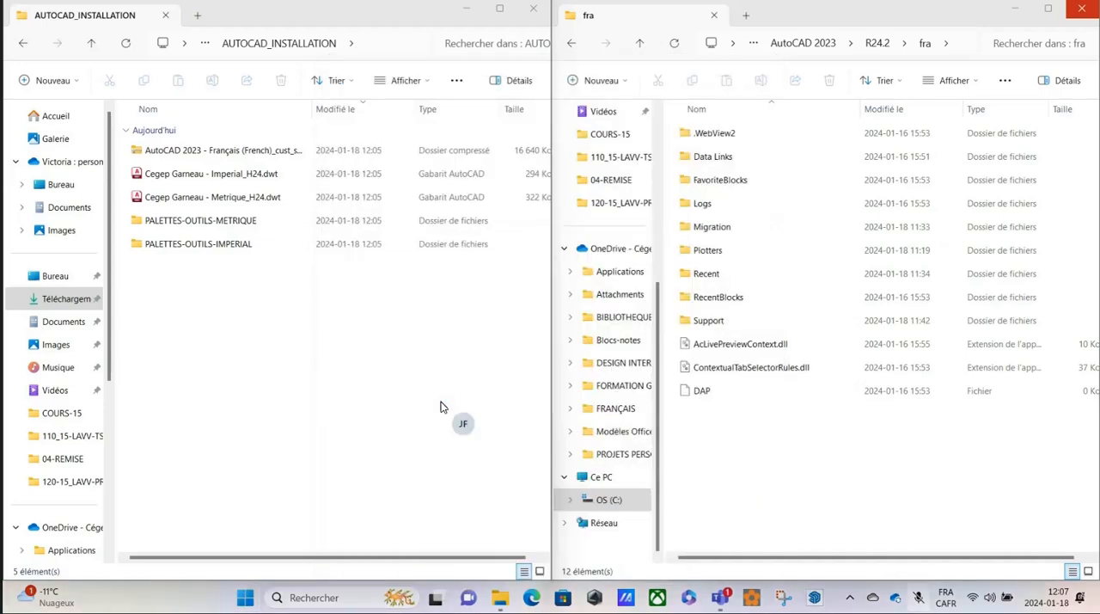
Import the custom settings from AutoCAD 2023 - Français (French)_cust_settings.zip in the inner AUTOCAD_INSTALLATION folder under Téléchargements.
left_click_drag(281, 36, 512, 133)
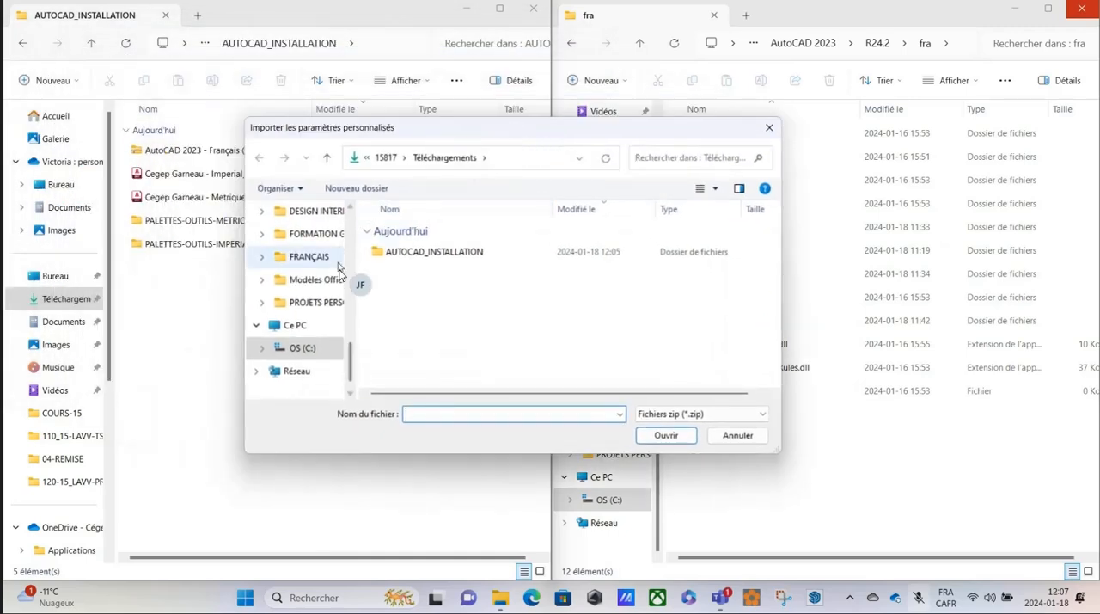
scroll(335, 268, "up", 5)
scroll(323, 258, "up", 3)
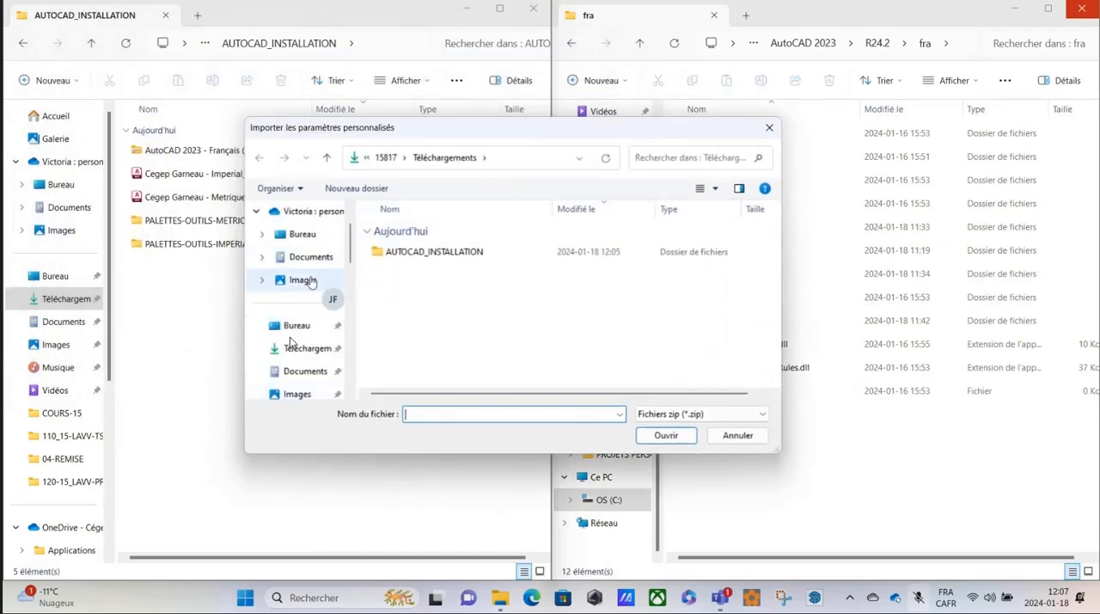
left_click(292, 349)
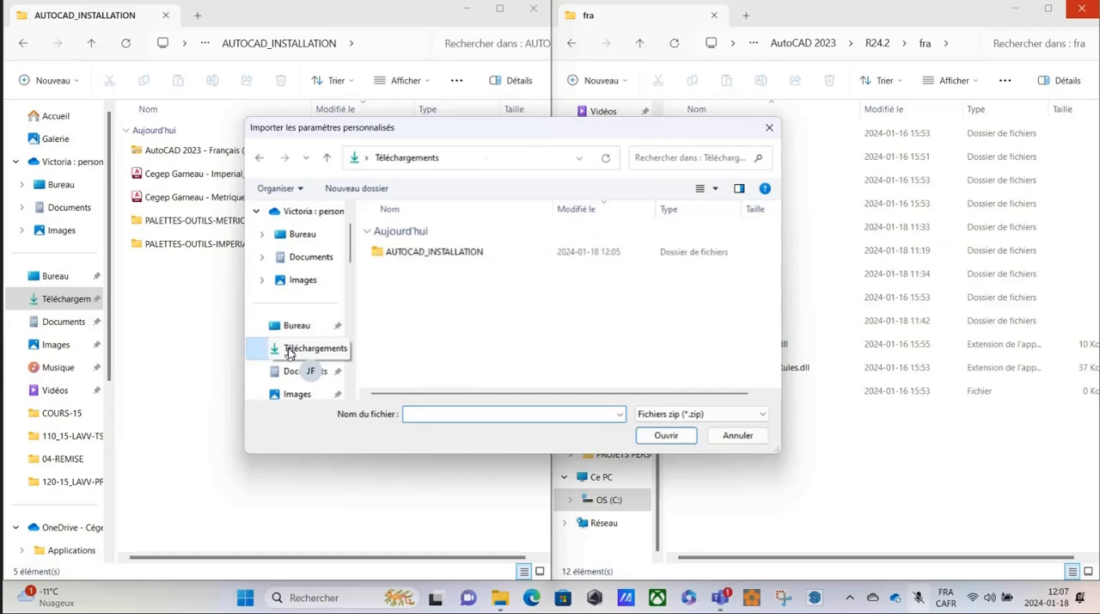
double_click(429, 252)
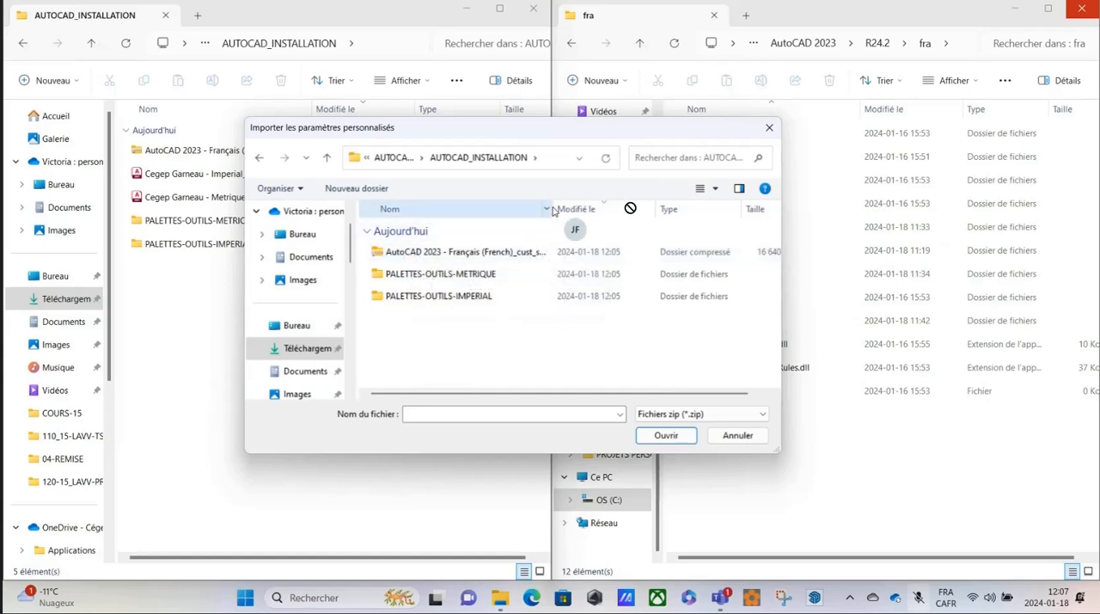
left_click_drag(552, 209, 385, 209)
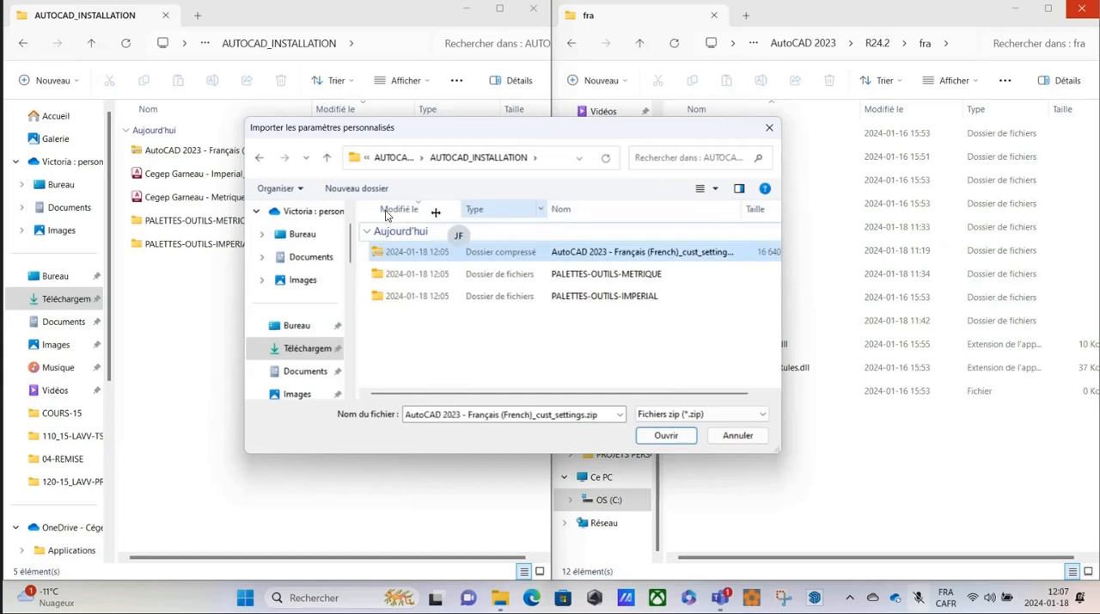
left_click(595, 253)
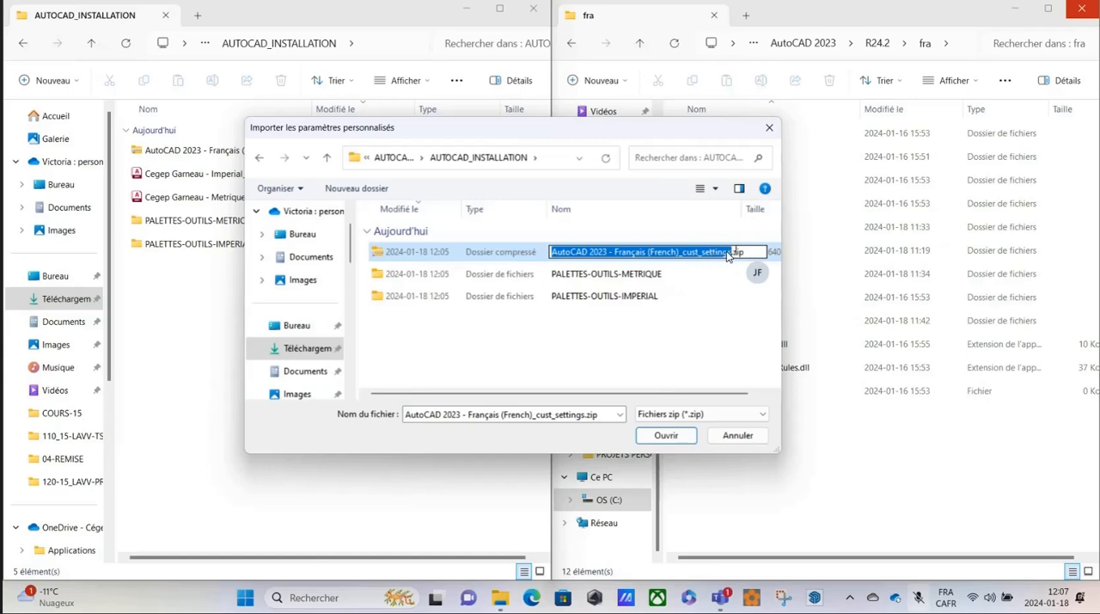
left_click(667, 437)
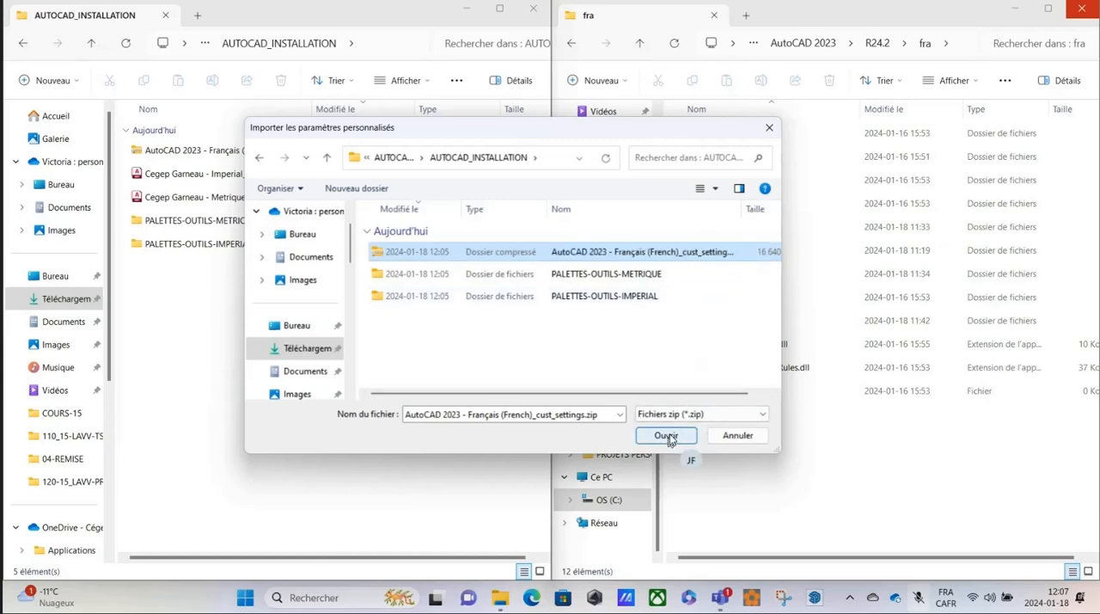
left_click(668, 436)
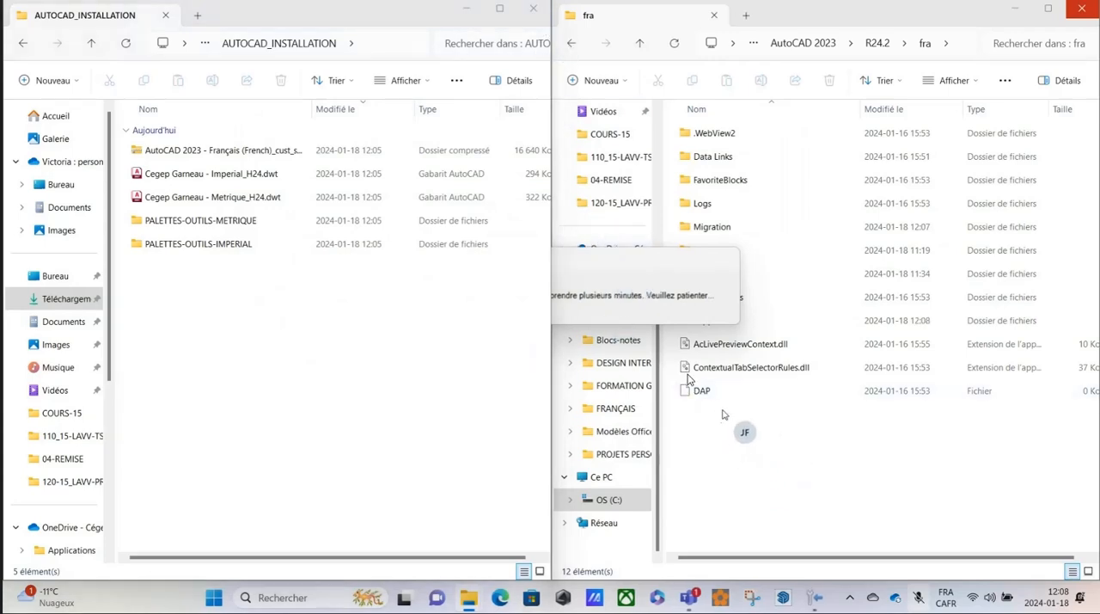
Uncover the import completion dialog, turn off displaying the log file and close the dialog.
left_click(465, 9)
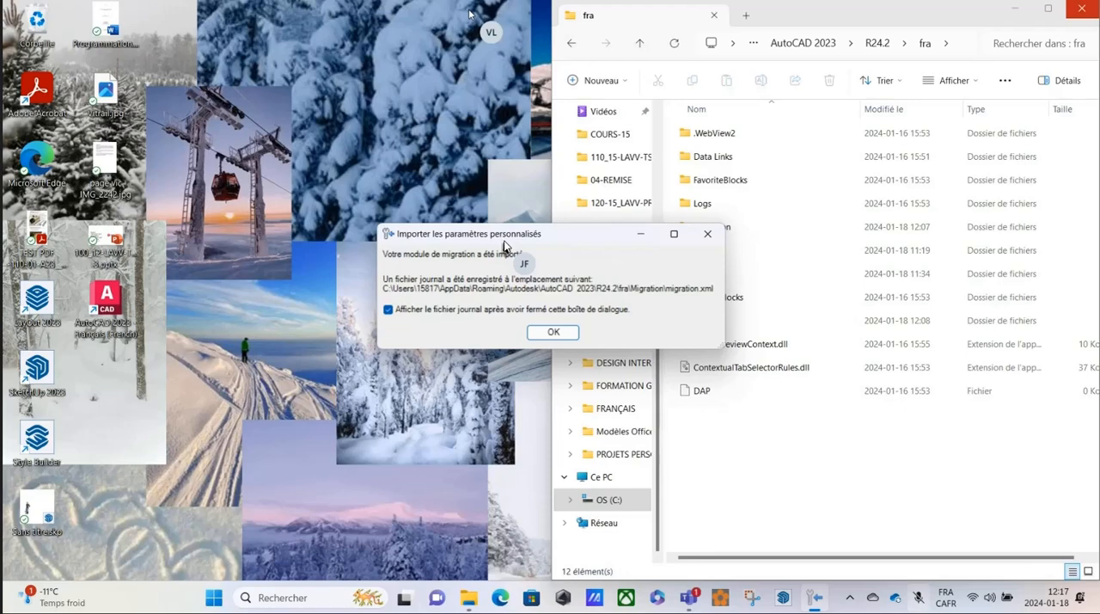
left_click(389, 312)
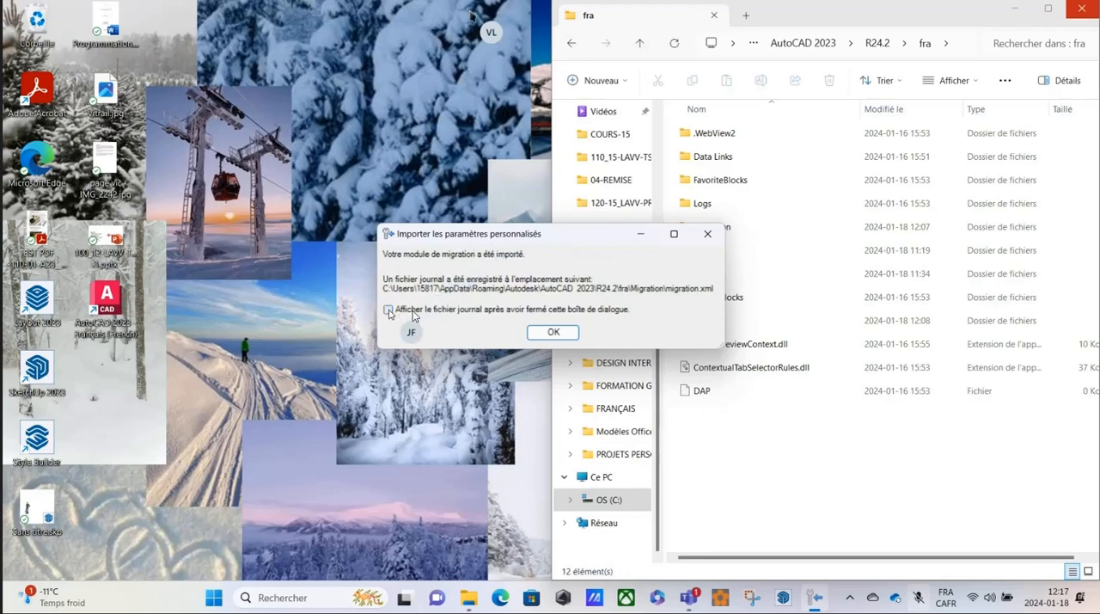
left_click(554, 334)
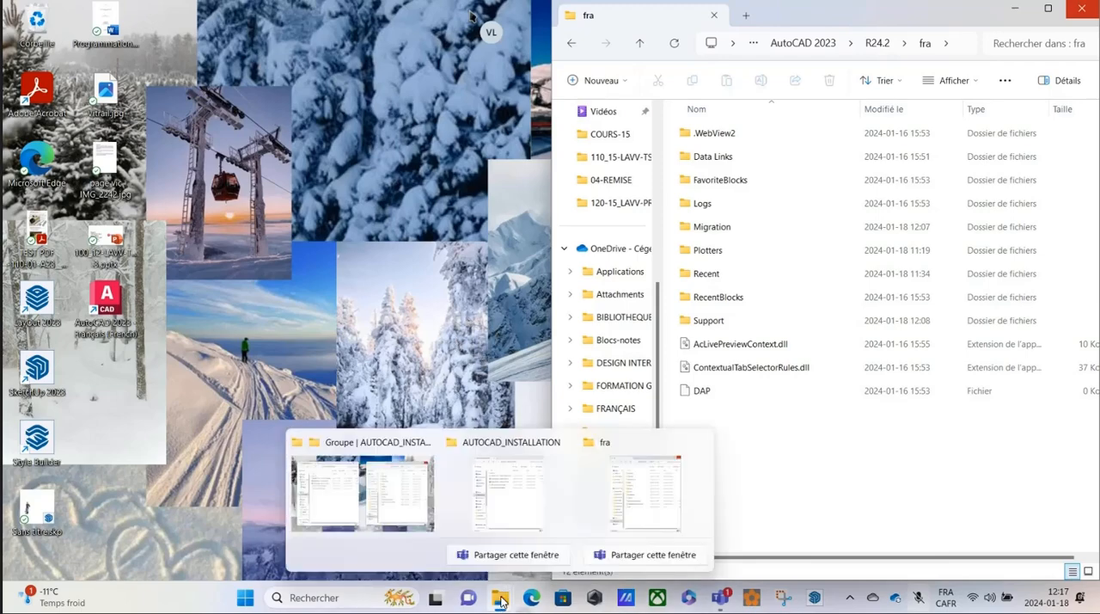
Restore the side-by-side Explorer windows and delete AutoCAD 2023 - Français (French)_cust_settings.zip from AUTOCAD_INSTALLATION.
mouse_move(500, 600)
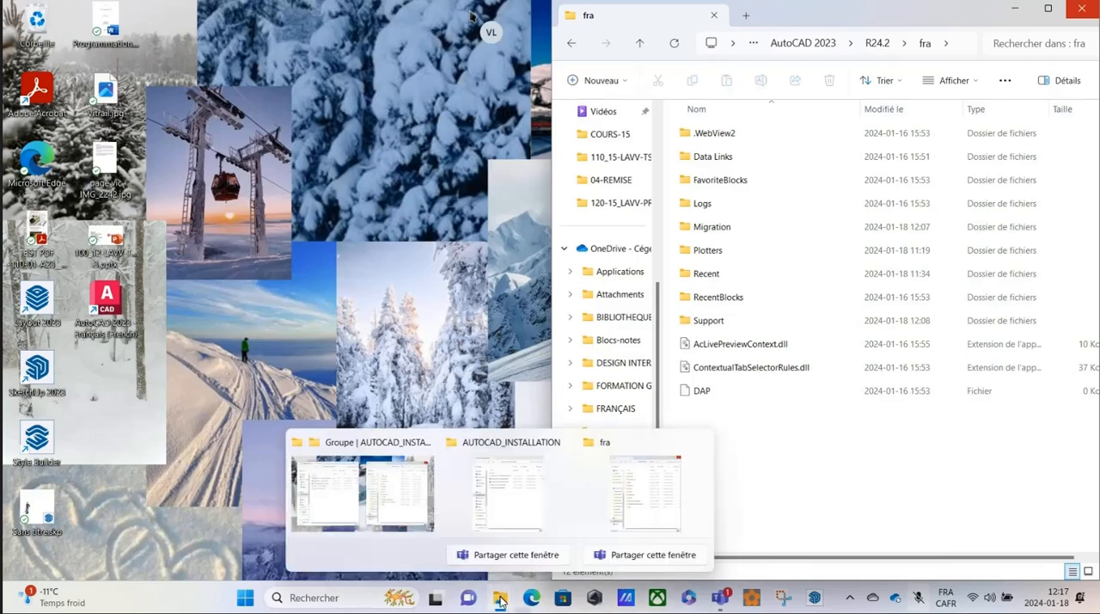
left_click(371, 511)
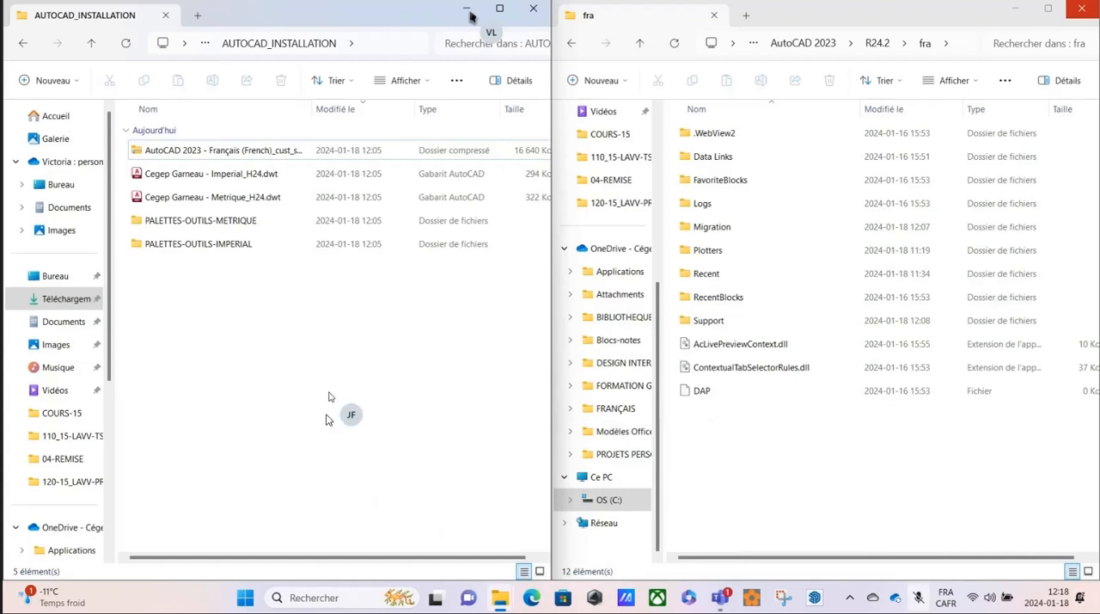
left_click(169, 152)
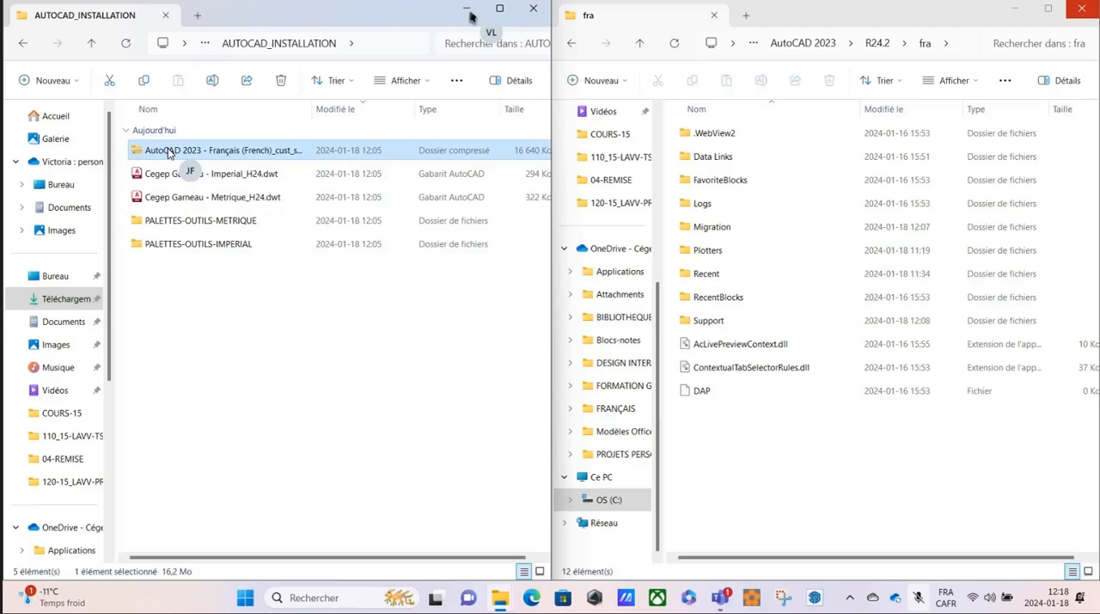
key("Delete")
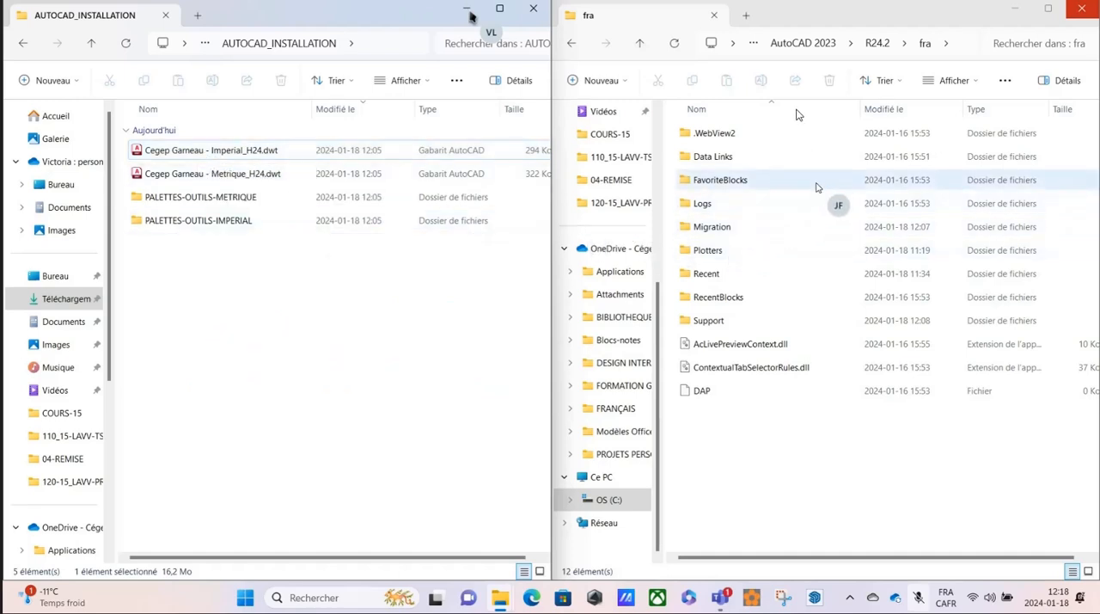
Create a new folder named Template inside the AutoCAD 2023 fra folder.
right_click(729, 434)
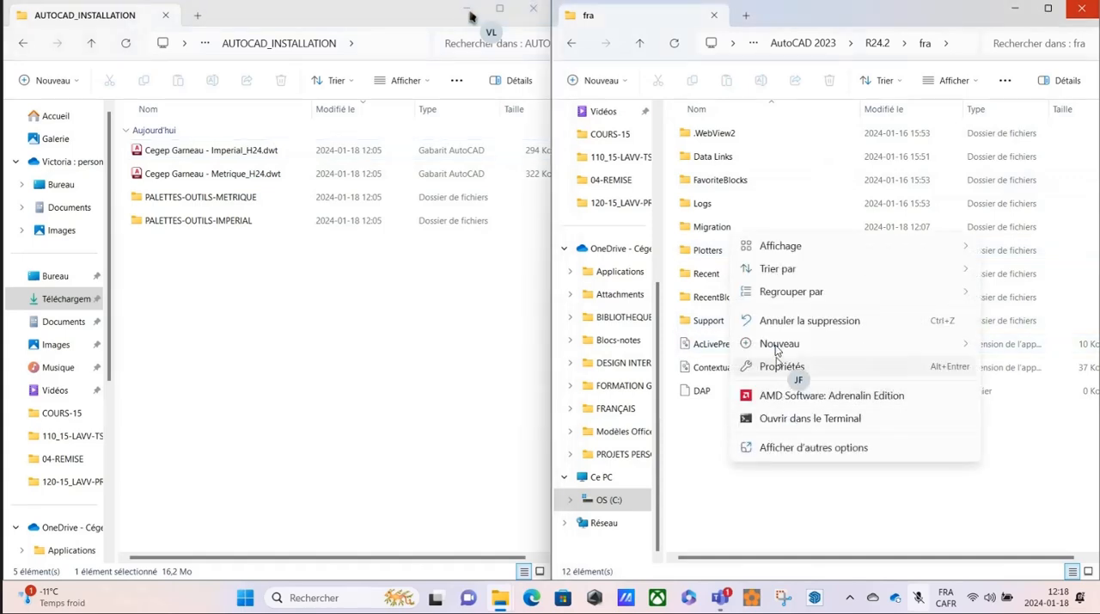
mouse_move(777, 346)
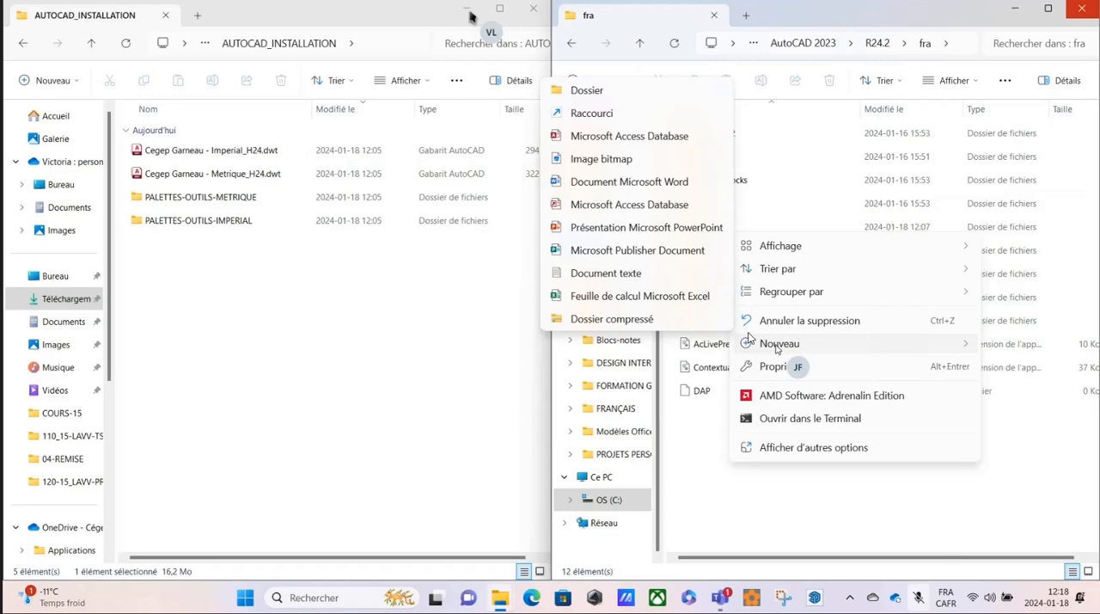
left_click(596, 91)
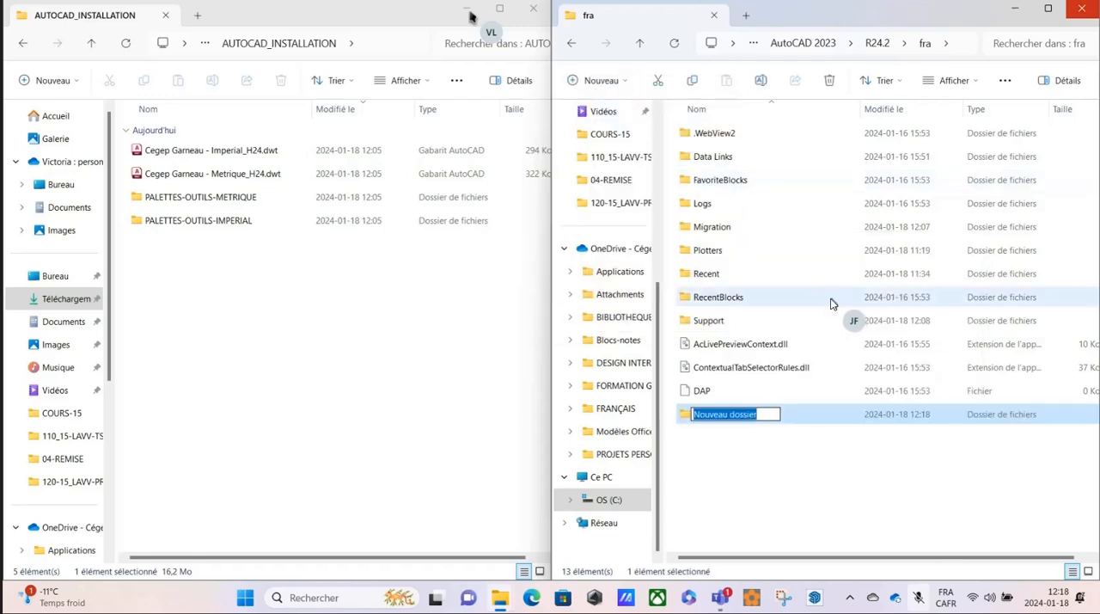
type("Templa")
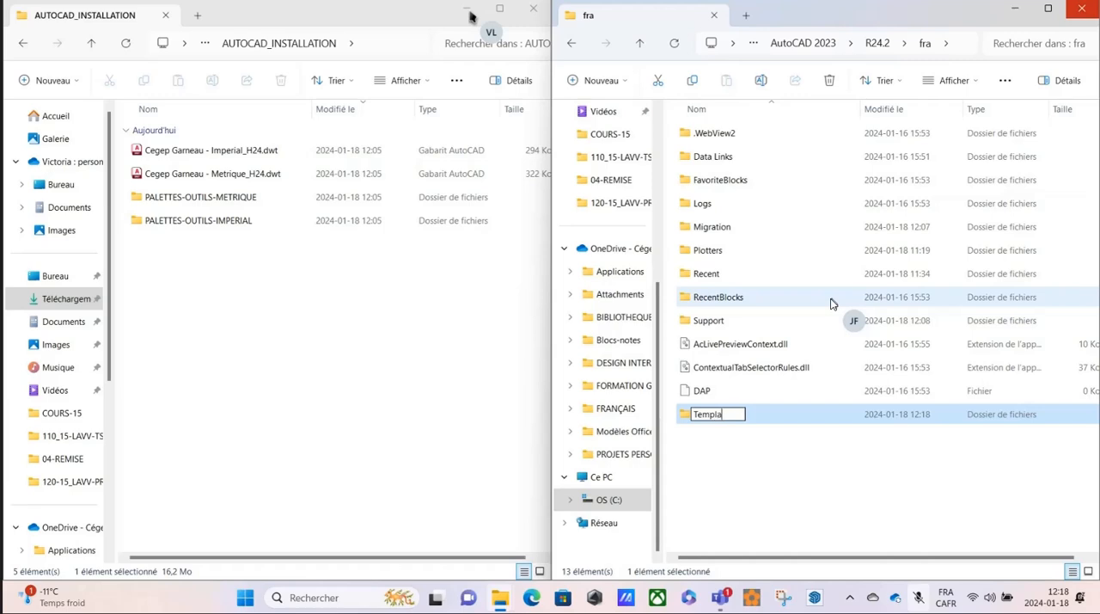
type("te")
left_click(721, 466)
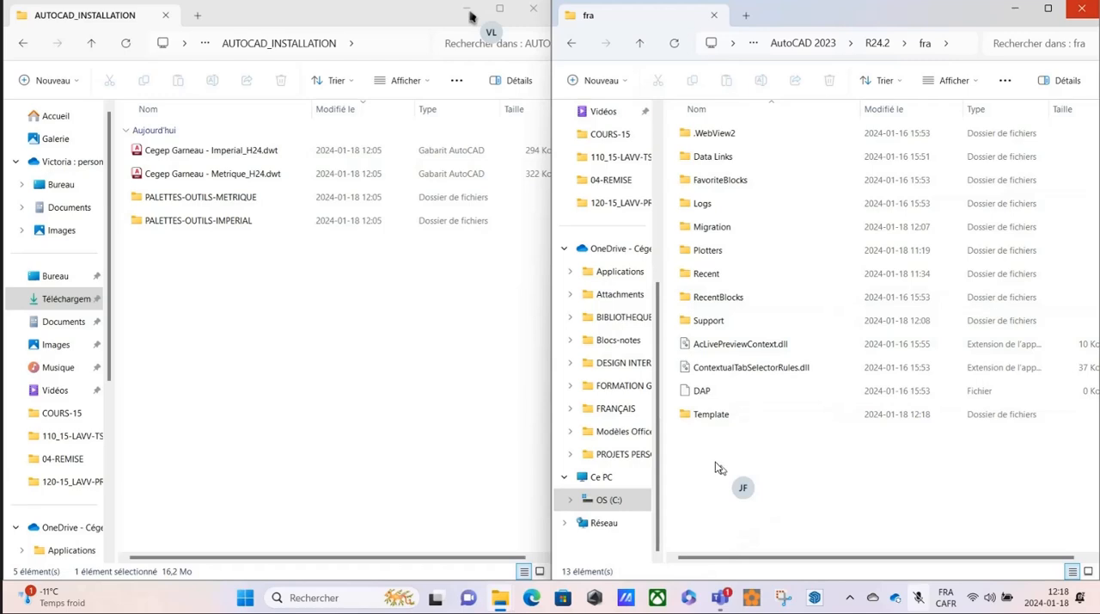
Move Cegep Garneau - Imperial_H24.dwt and Cegep Garneau - Metrique_H24.dwt from AUTOCAD_INSTALLATION into the new Template folder.
left_click(687, 415)
double_click(685, 418)
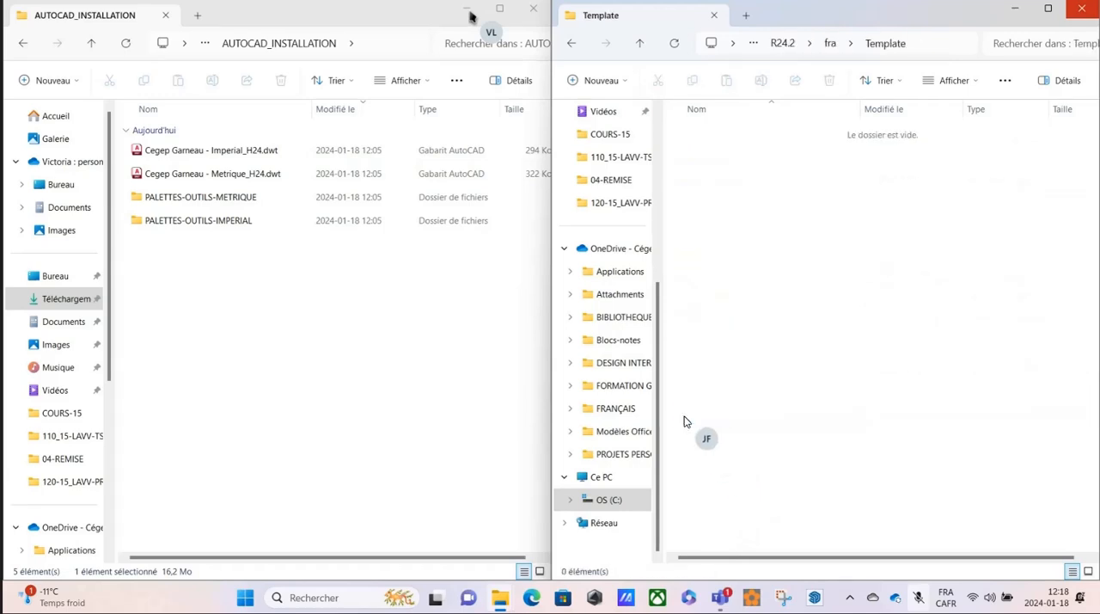
left_click(198, 155)
left_click(189, 173, "ctrl")
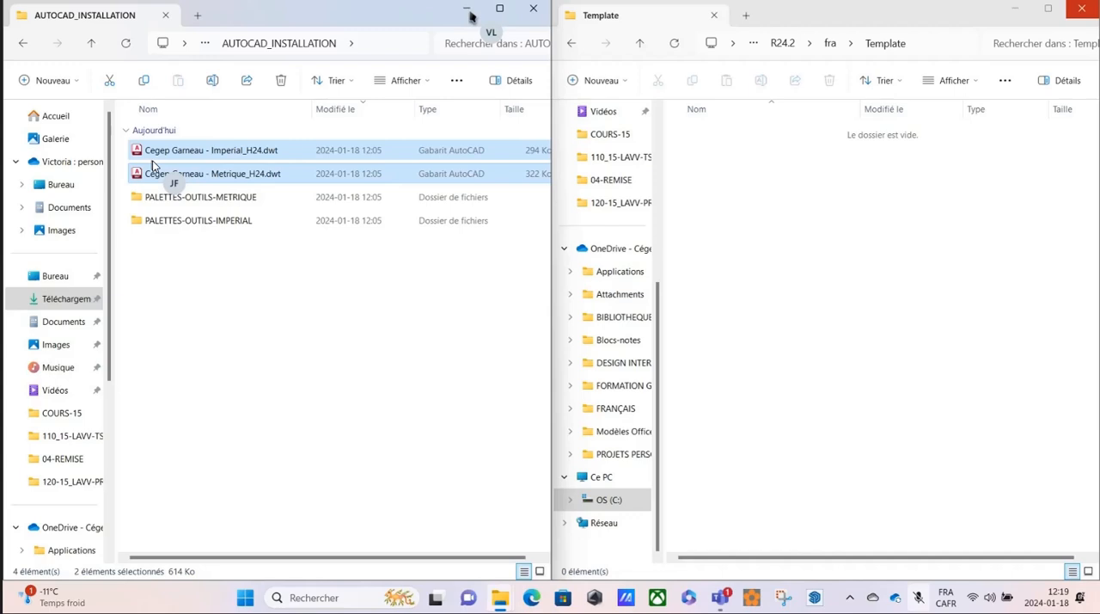
key("ctrl+c")
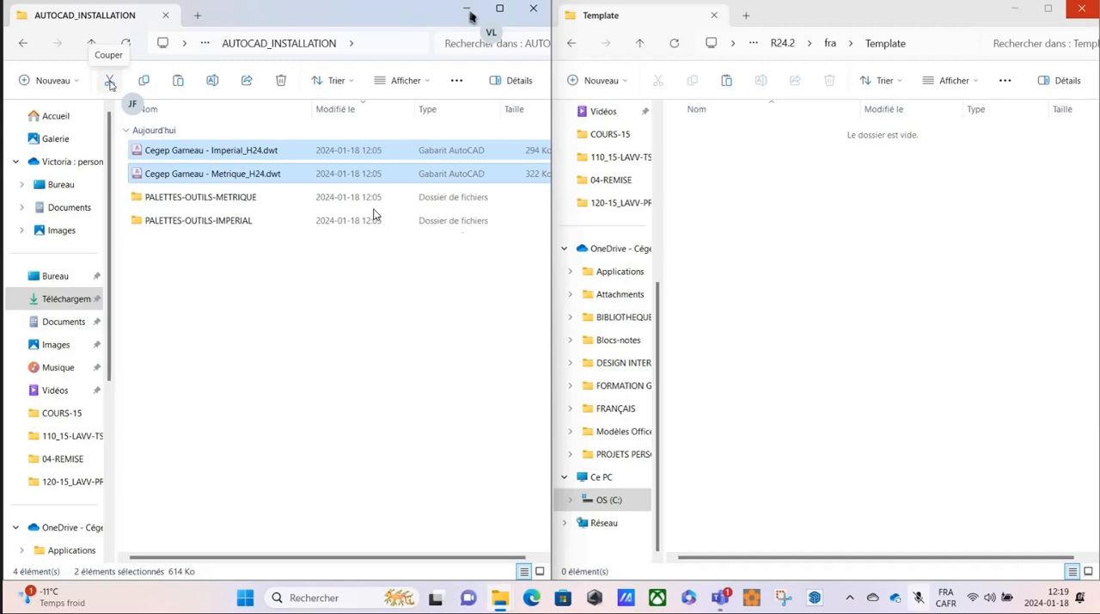
left_click(806, 245)
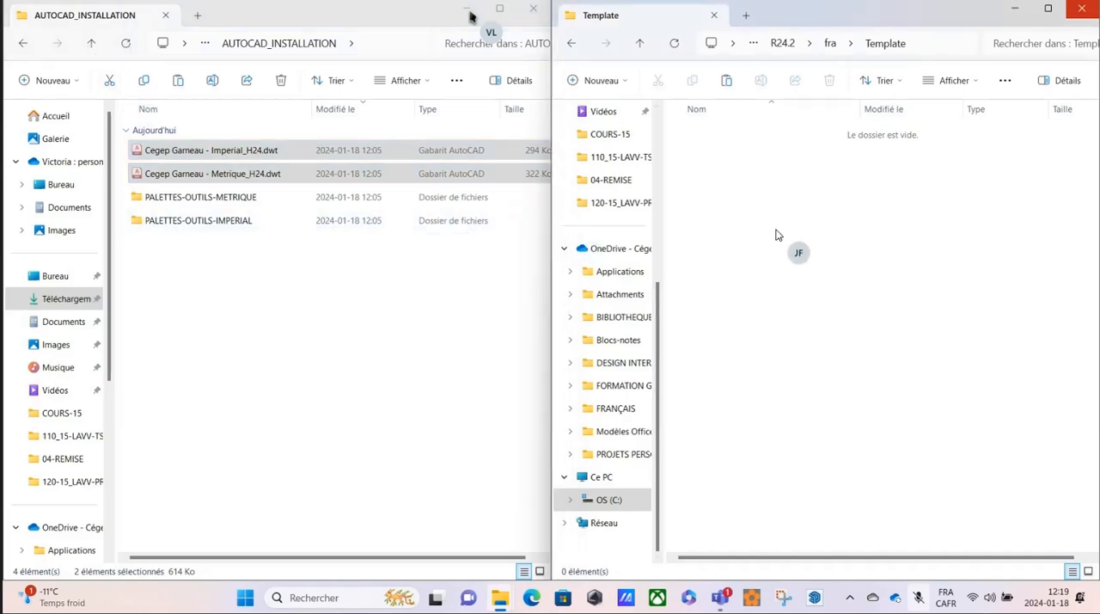
key("ctrl+v")
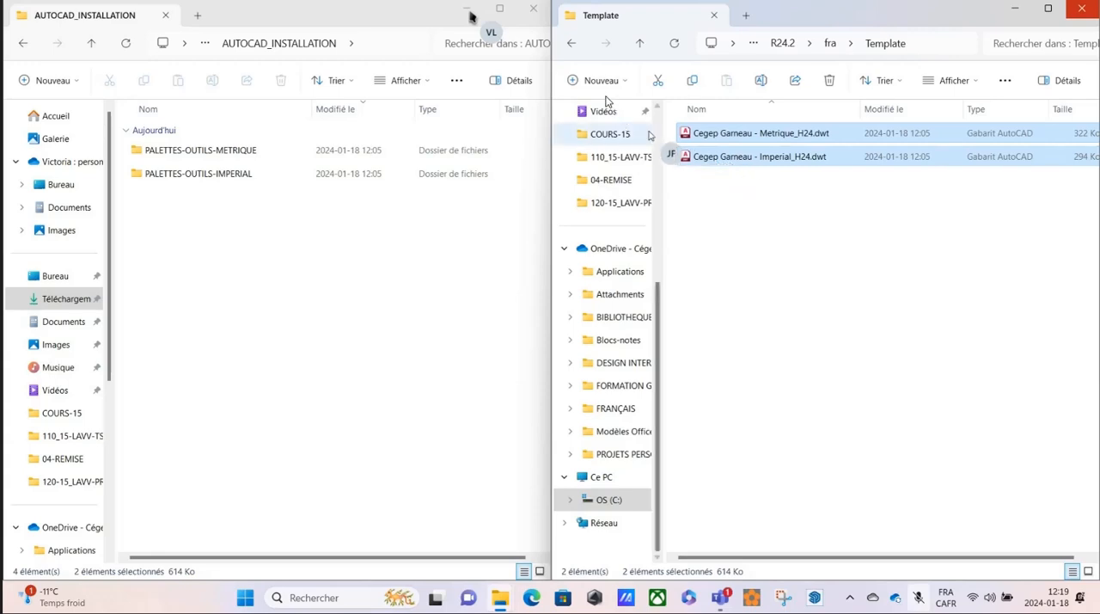
Move the PALETTES-OUTILS-METRIQUE and PALETTES-OUTILS-IMPERIAL folders from AUTOCAD_INSTALLATION into the ToolPalette folder inside fra's Support folder.
left_click(571, 44)
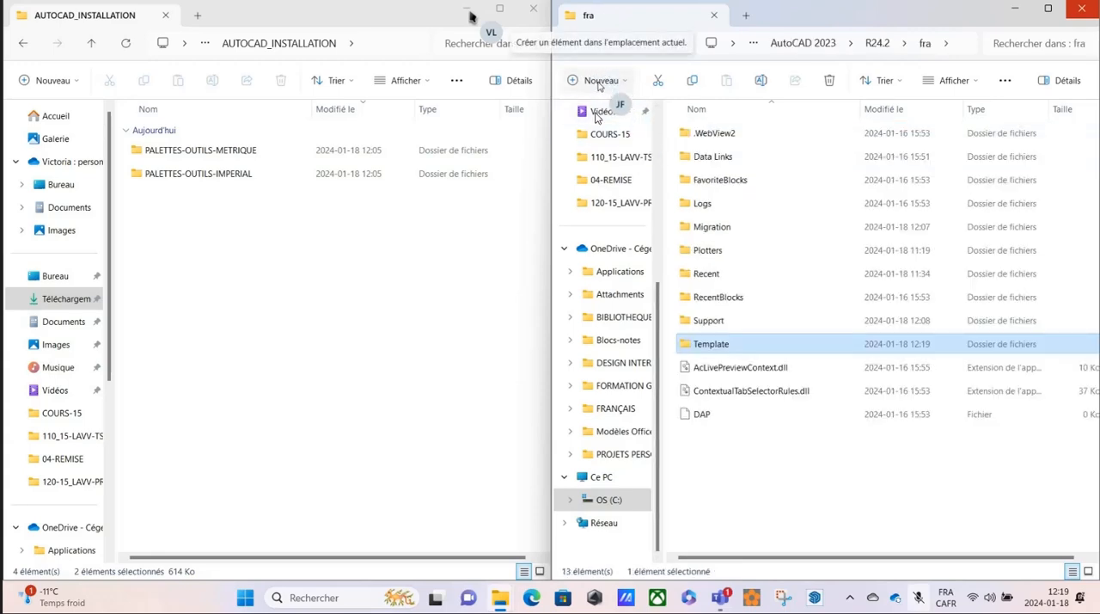
double_click(707, 321)
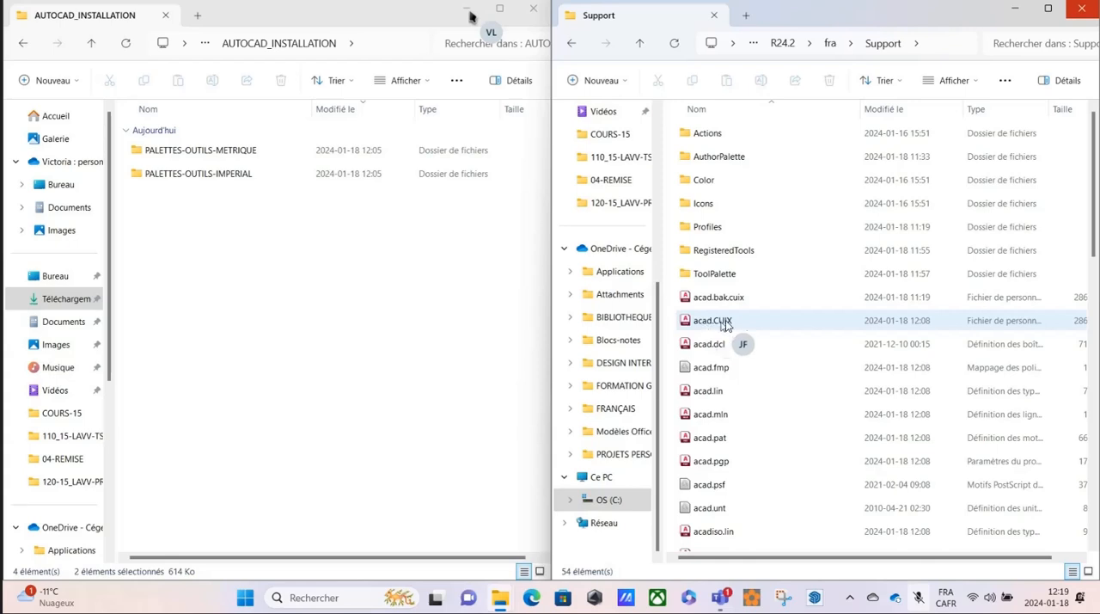
double_click(717, 276)
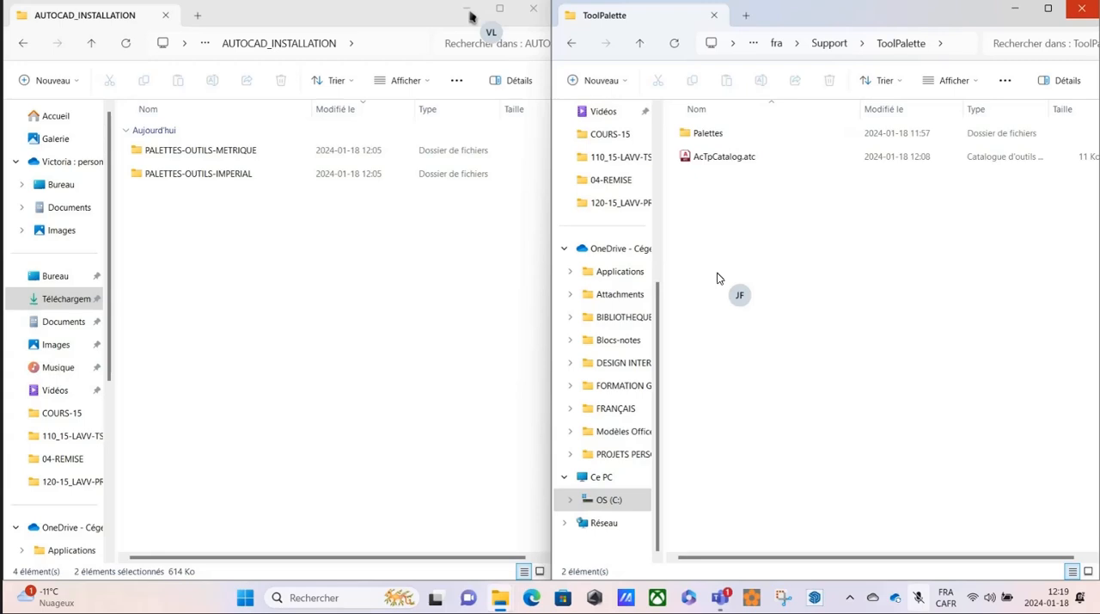
left_click(215, 229)
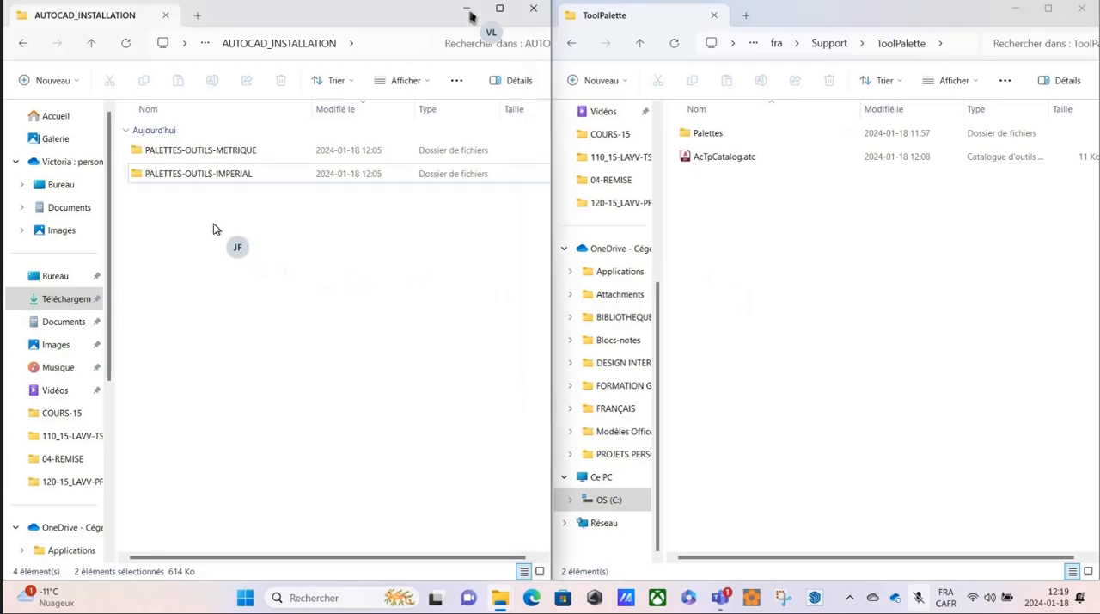
left_click_drag(194, 217, 157, 153)
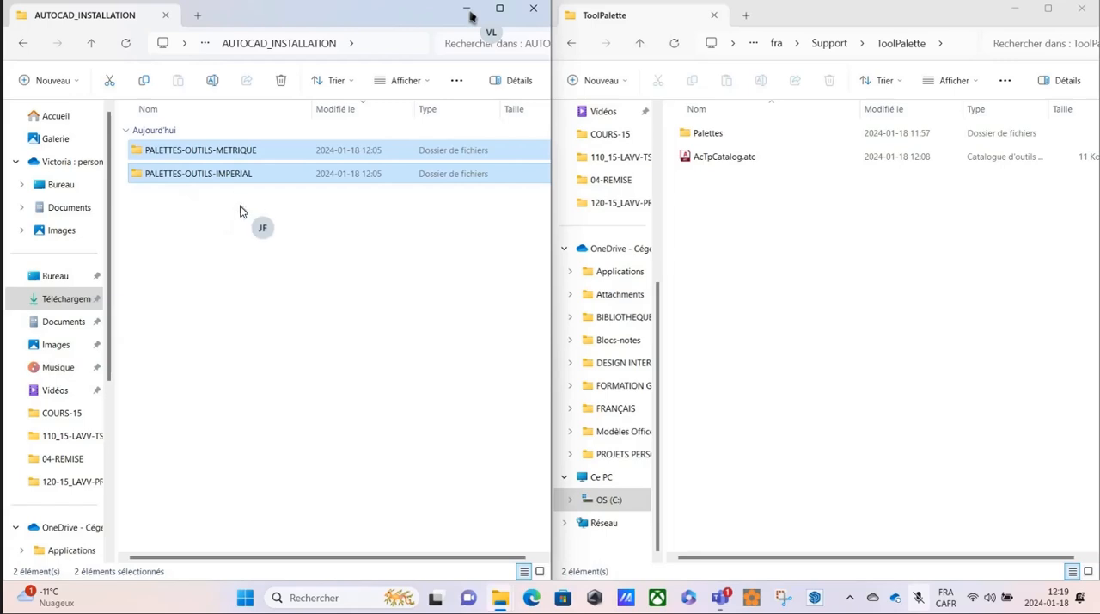
key("ctrl+c")
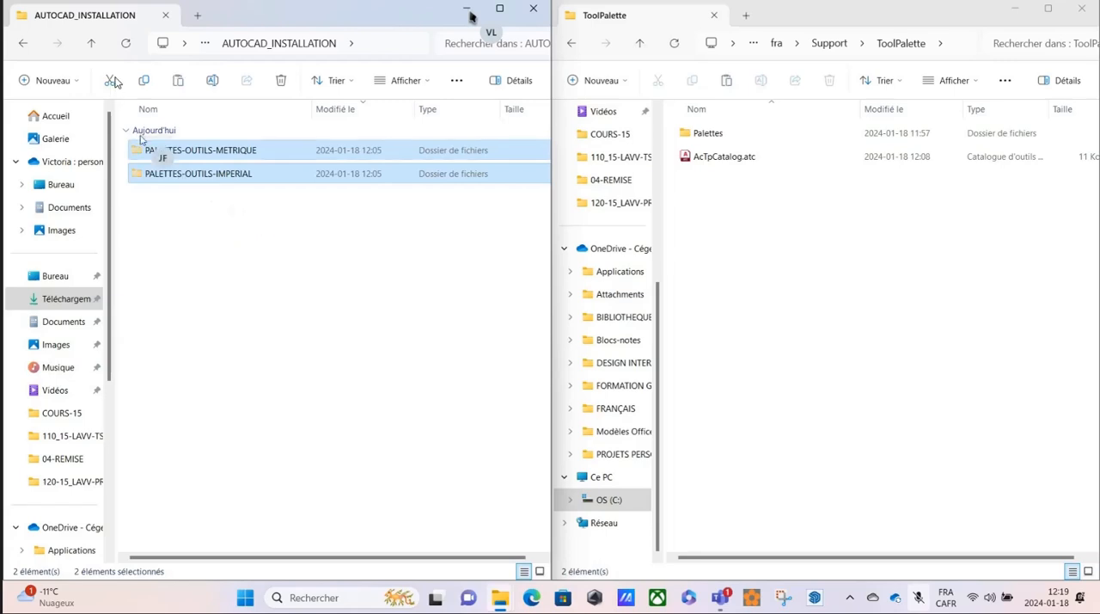
left_click(735, 245)
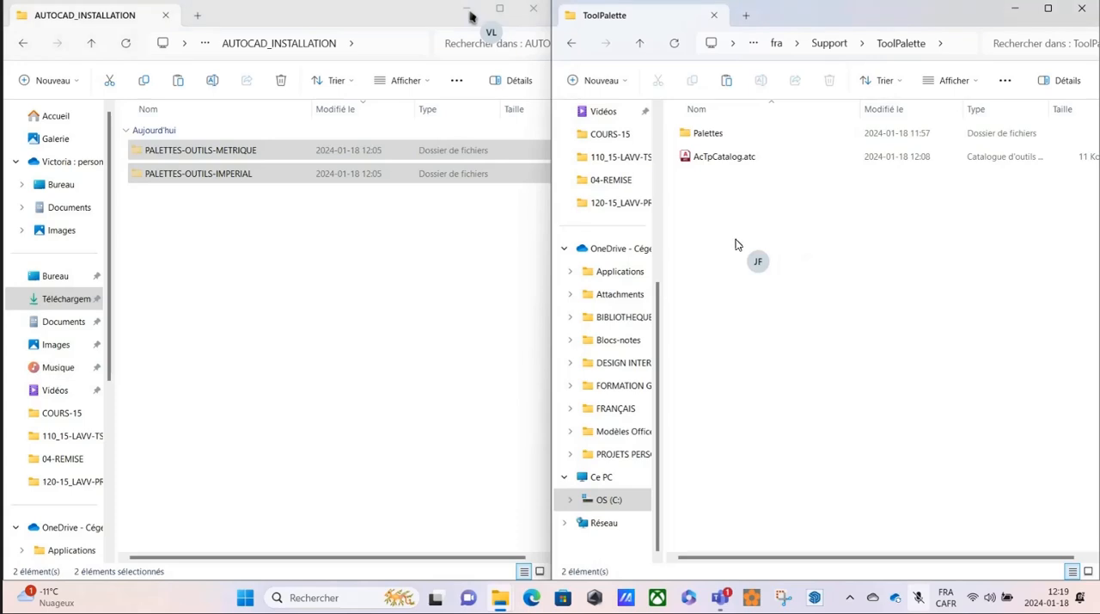
key("ctrl+v")
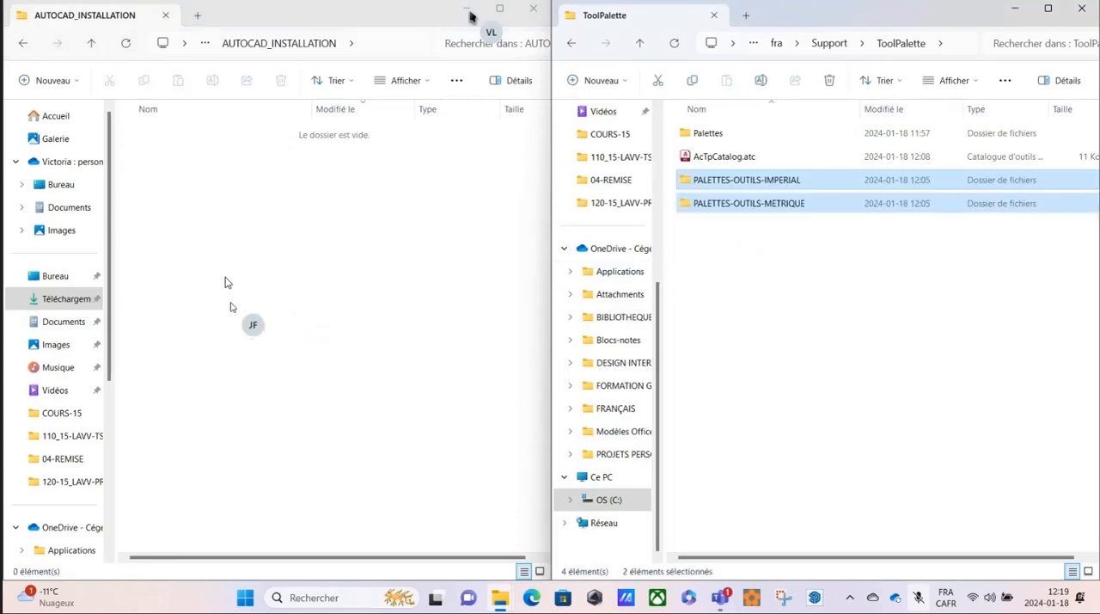
Close the emptied AUTOCAD_INSTALLATION window and minimize the ToolPalette window.
left_click(253, 232)
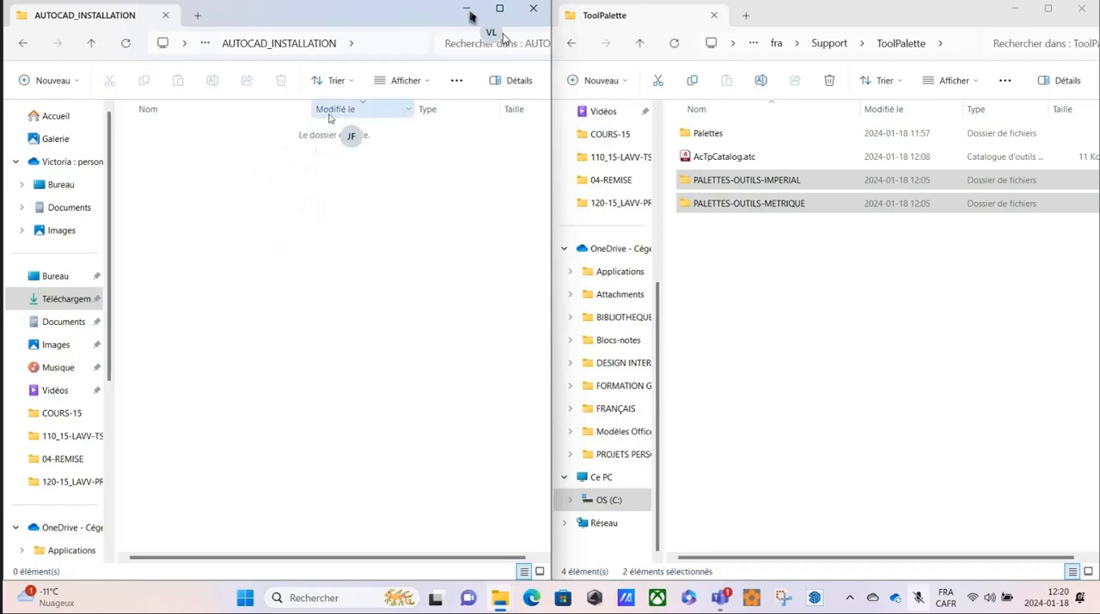
left_click(531, 11)
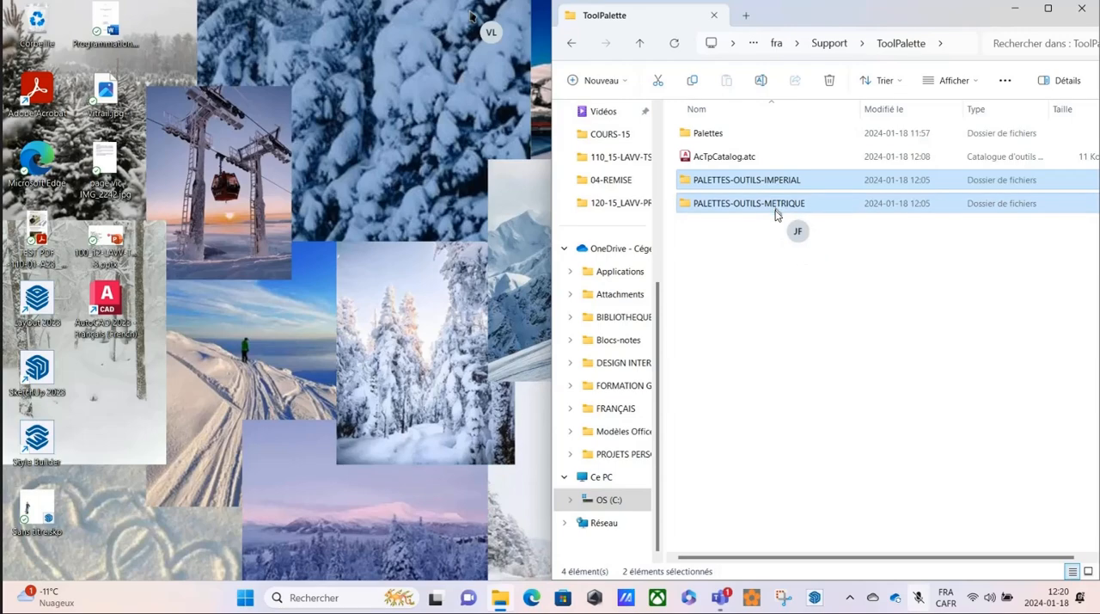
left_click(1014, 9)
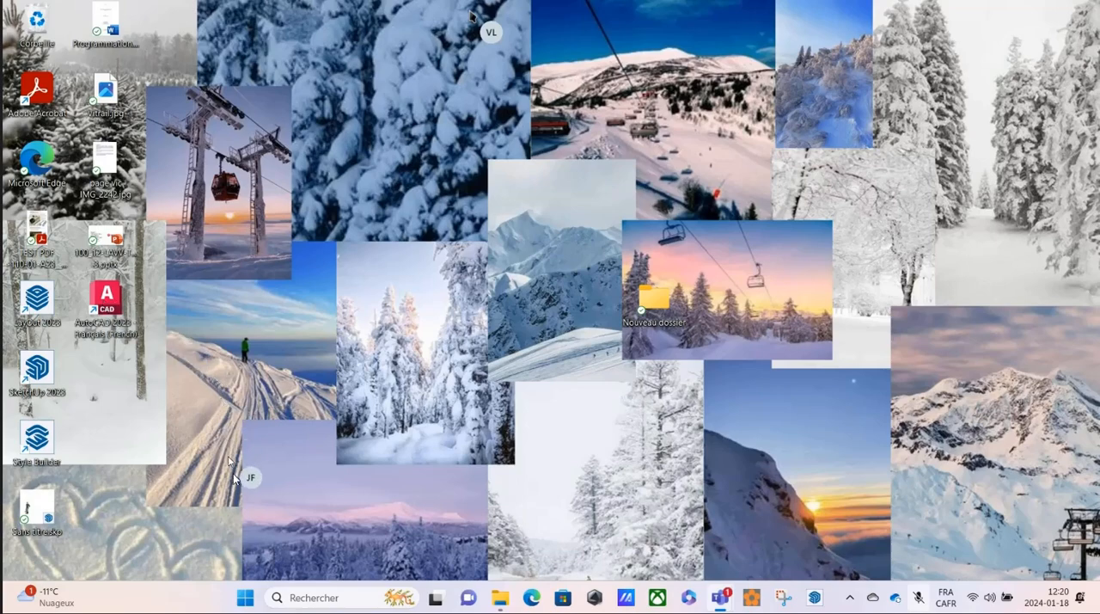
Launch AutoCAD 2023 - Français (French) from its folder in the list of all installed applications.
left_click(245, 599)
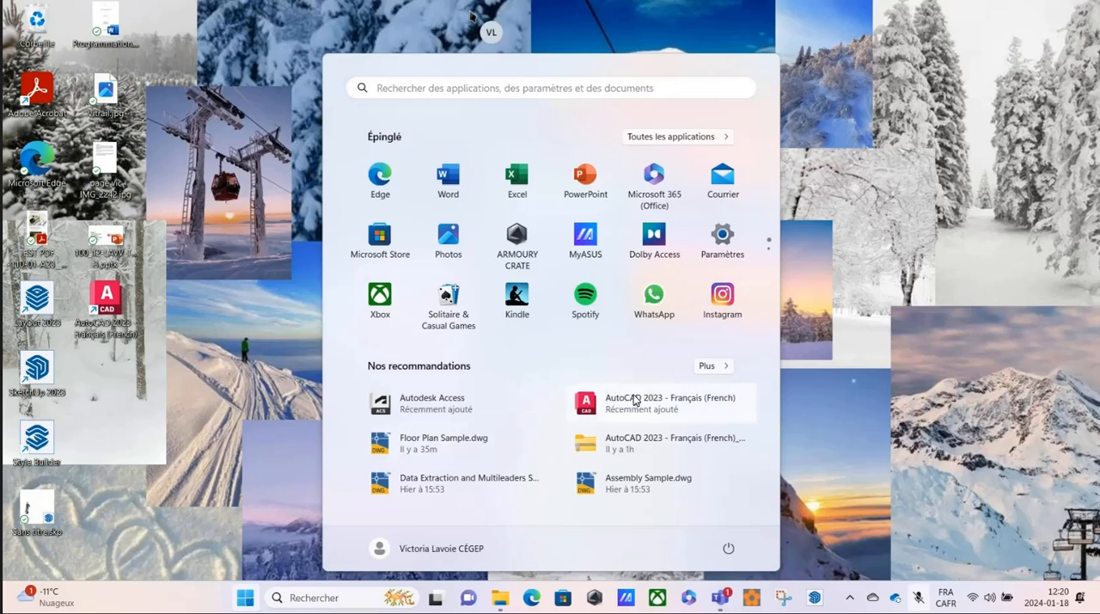
left_click(661, 137)
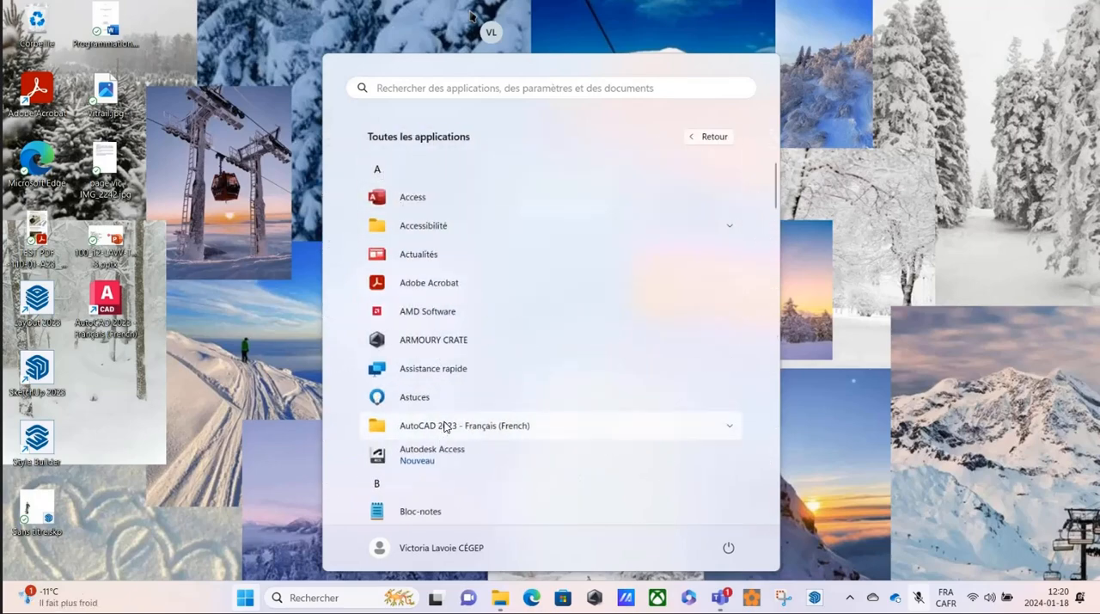
left_click(730, 425)
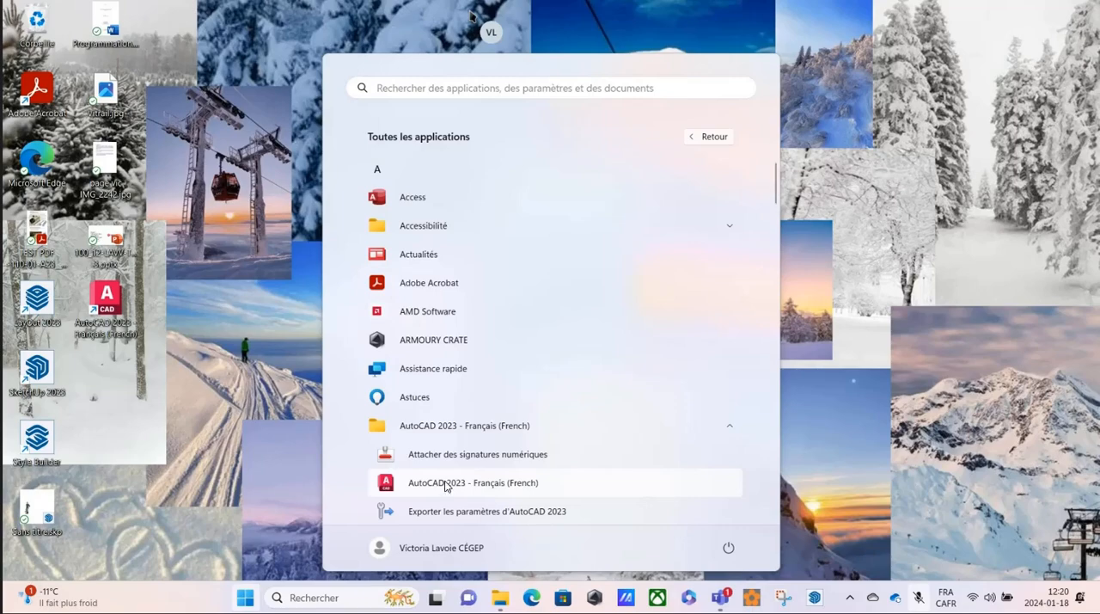
left_click(430, 487)
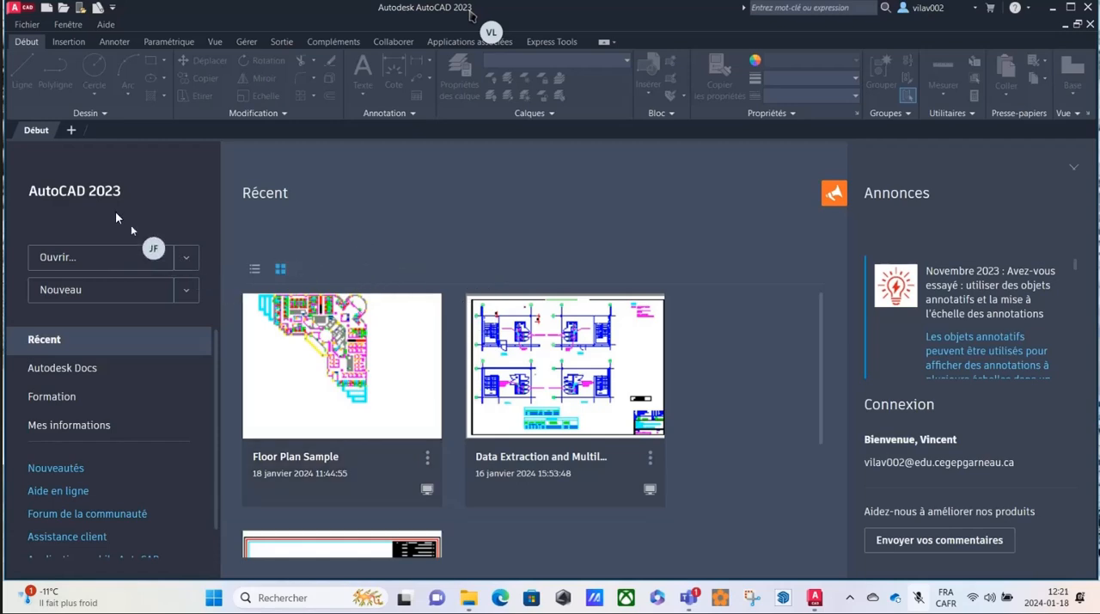
Create a new drawing from the Cegep Garneau - Imperial_H24.dwt template.
left_click(187, 289)
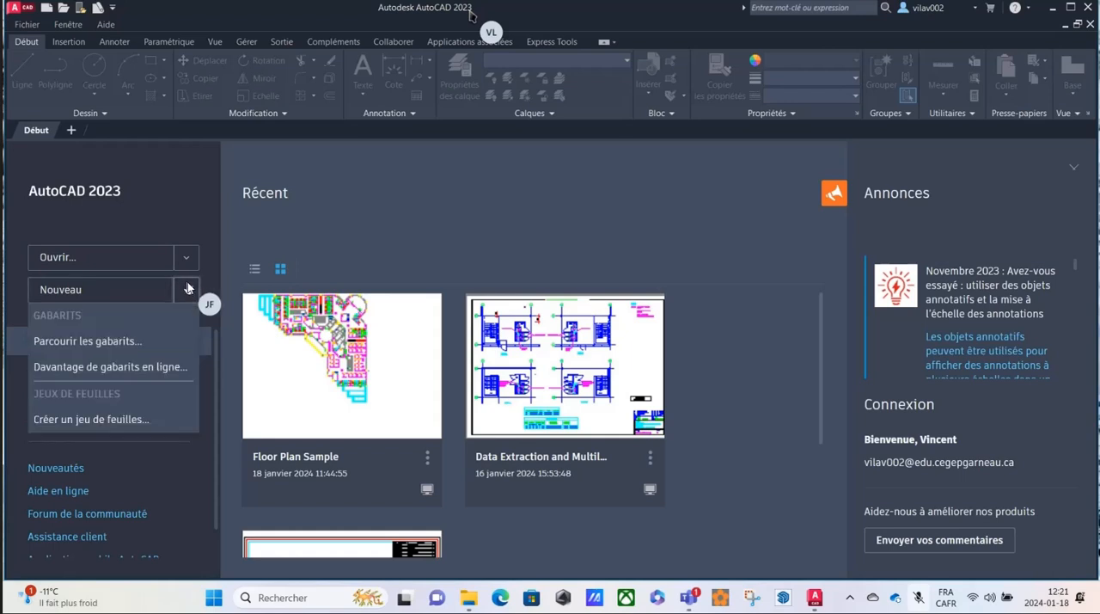
left_click(106, 341)
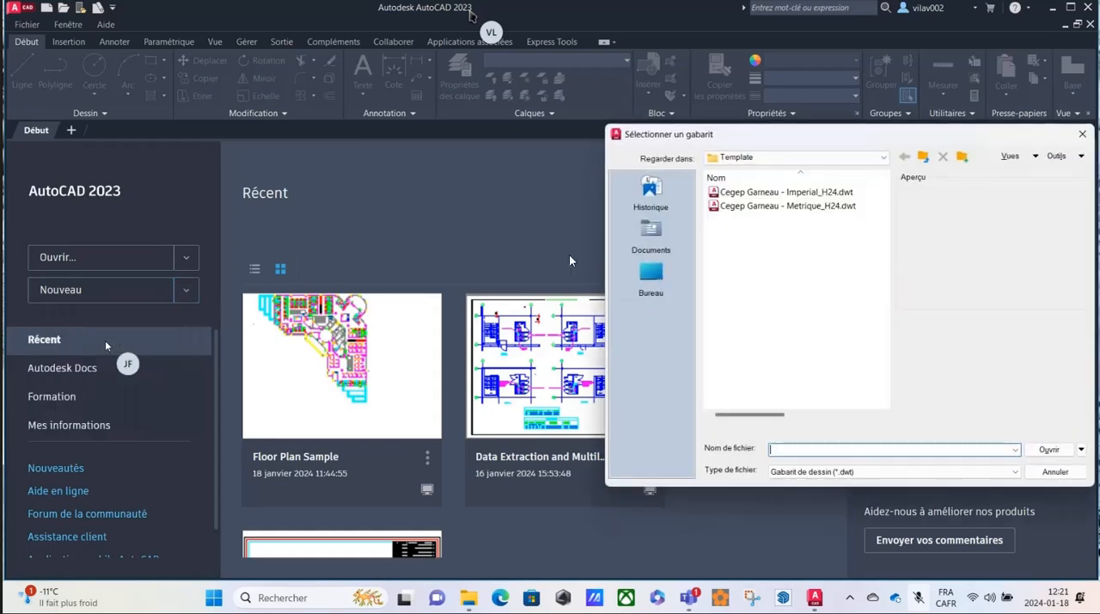
left_click(804, 196)
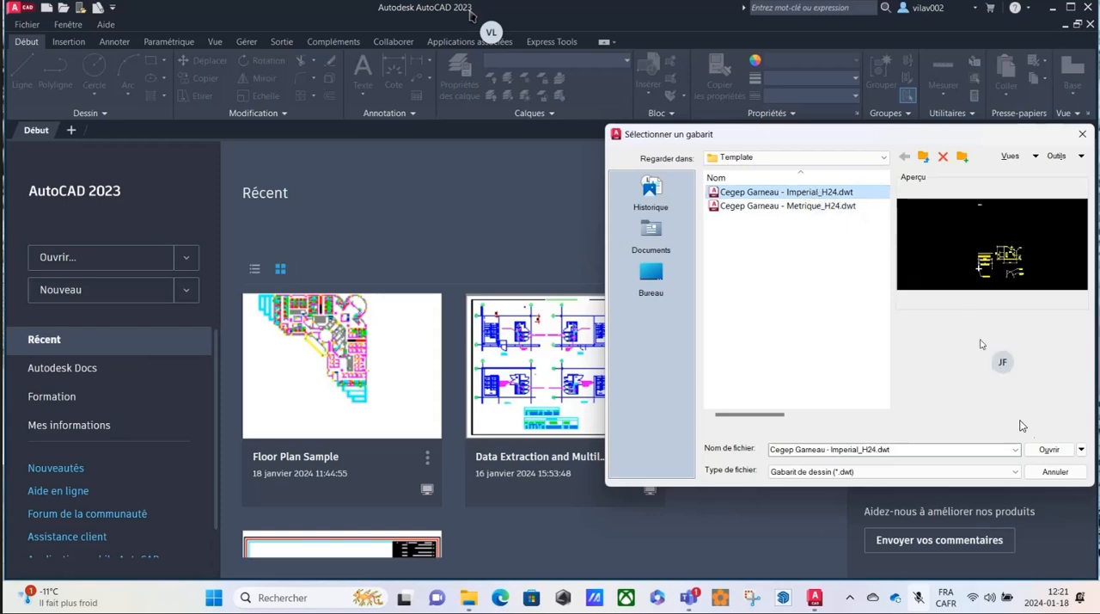
left_click(1039, 451)
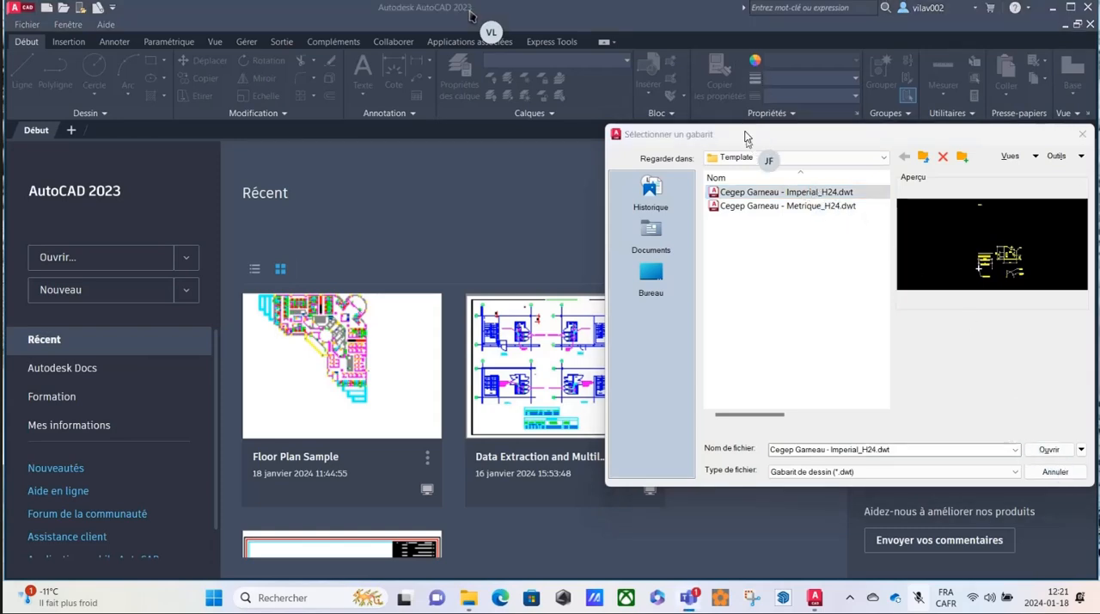
left_click_drag(745, 131, 180, 124)
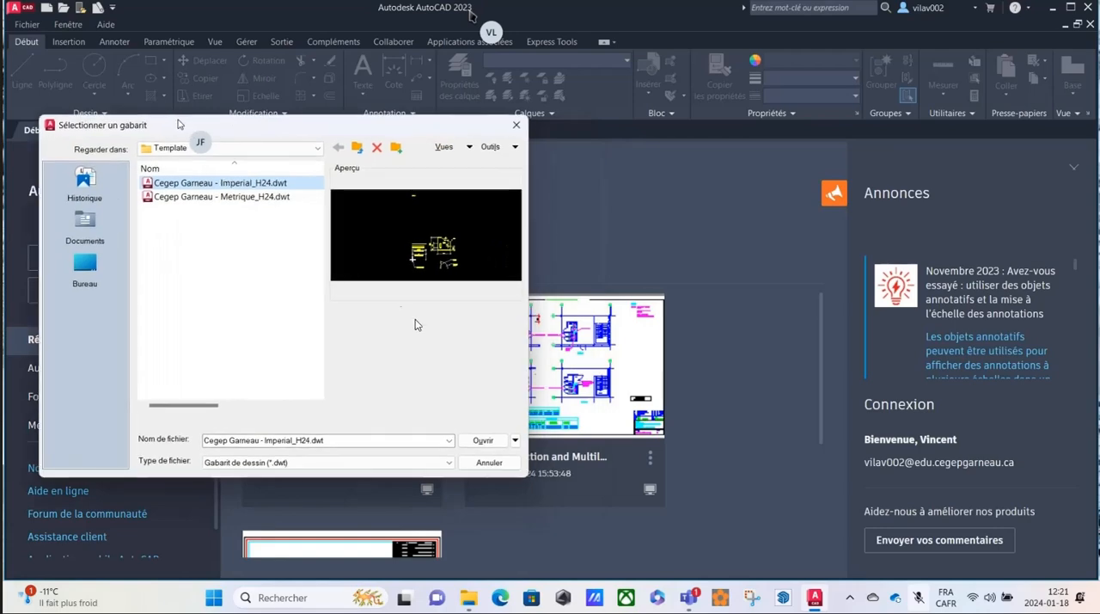
left_click(479, 441)
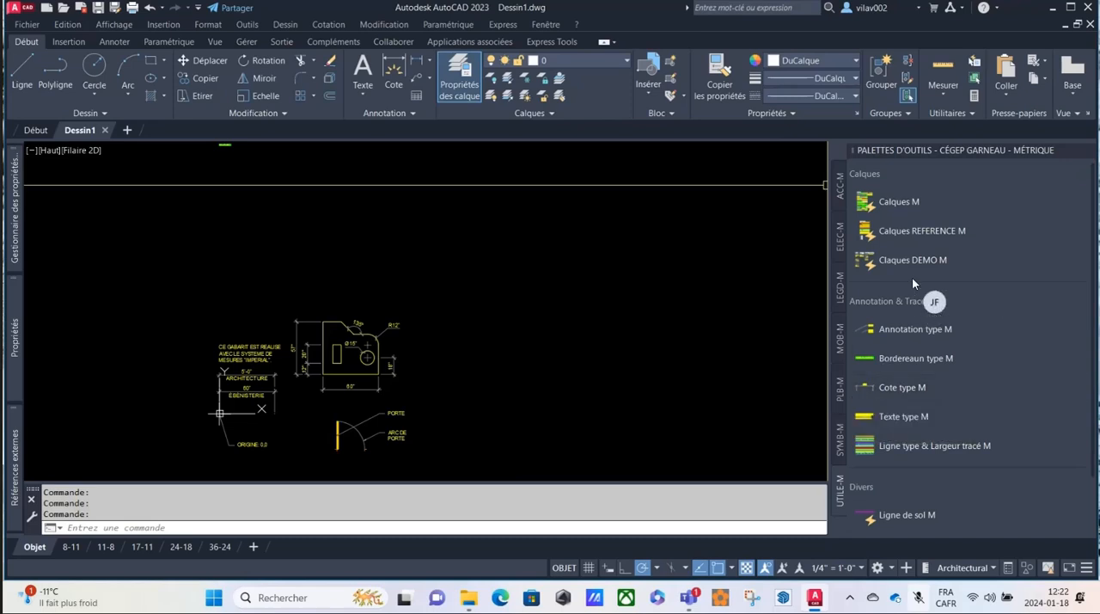
Switch the tool palettes to the Cégep Garneau - Impérial group and show its MOB palette.
right_click(966, 148)
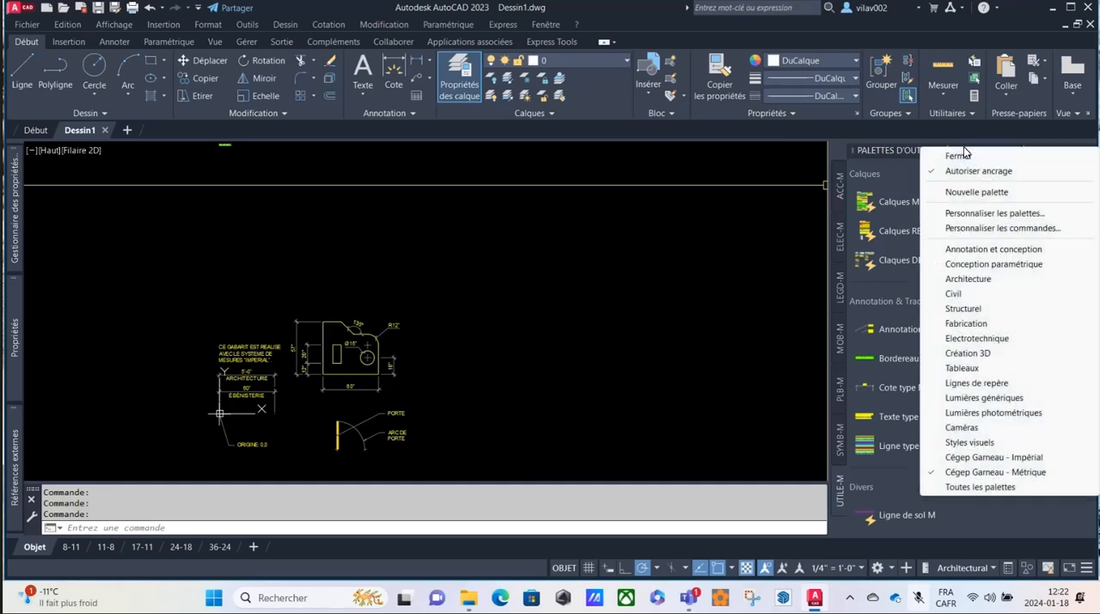
left_click(988, 457)
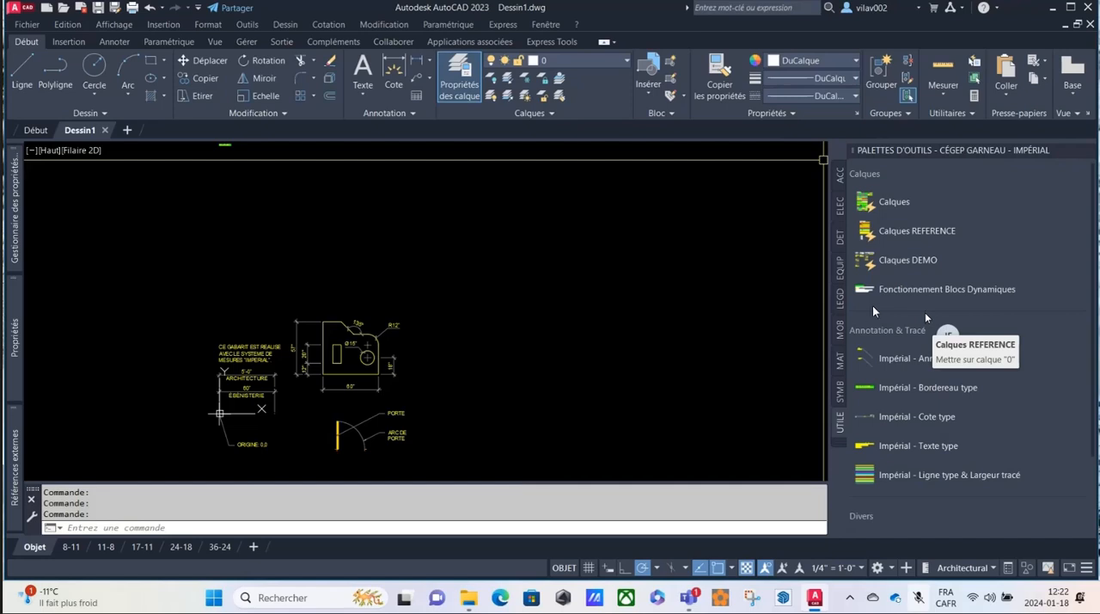
scroll(821, 361, "down", 2)
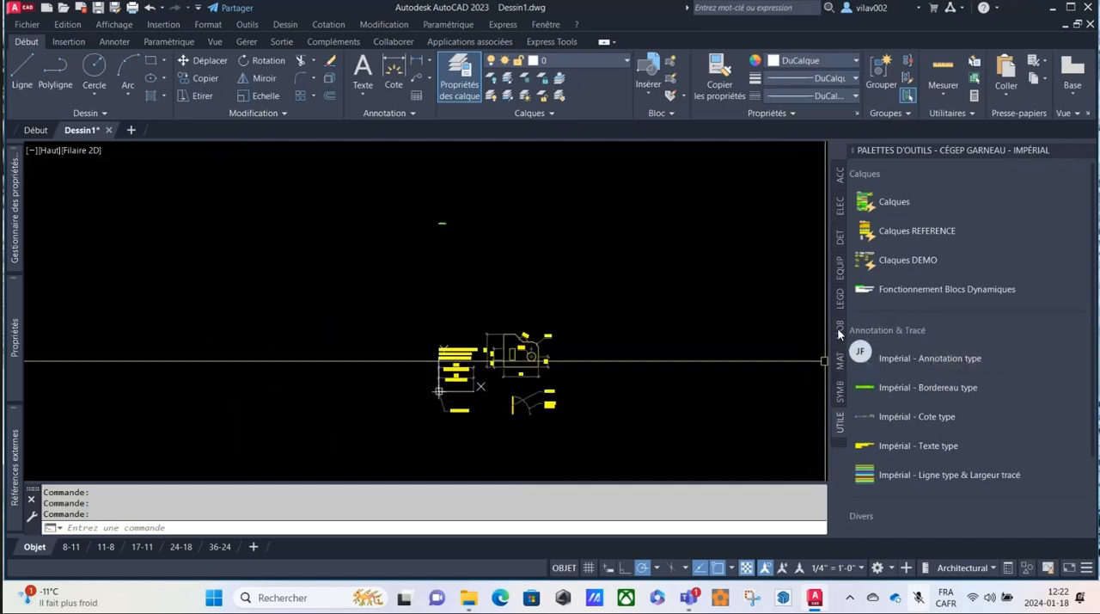
left_click(839, 330)
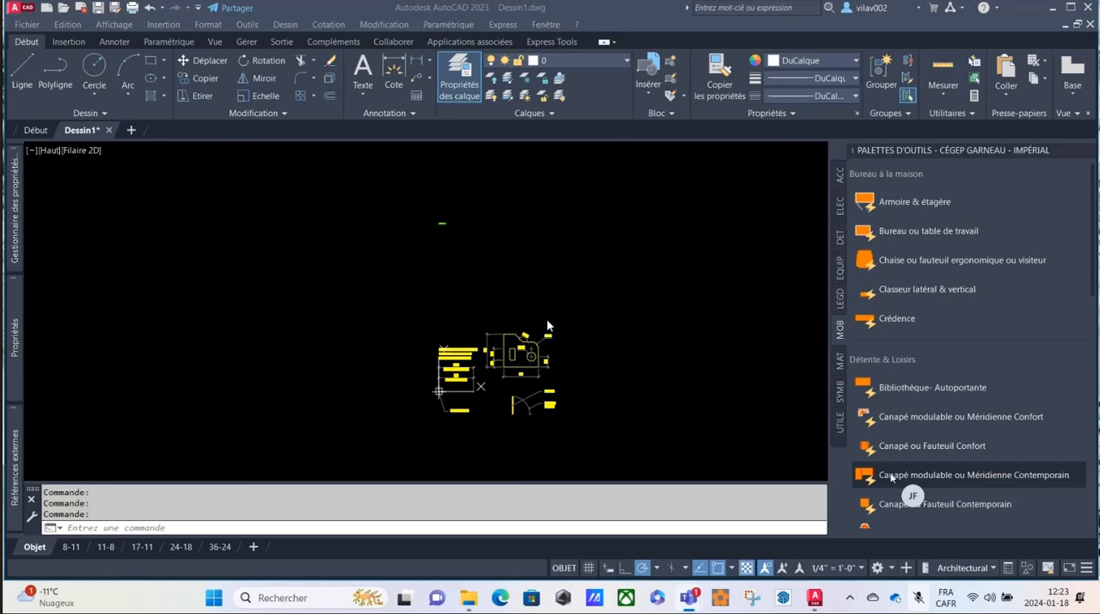
Cancel the closing of Dessin1.dwg, maximize the AutoCAD window and cancel the pending selection window.
left_click_drag(567, 8, 572, 292)
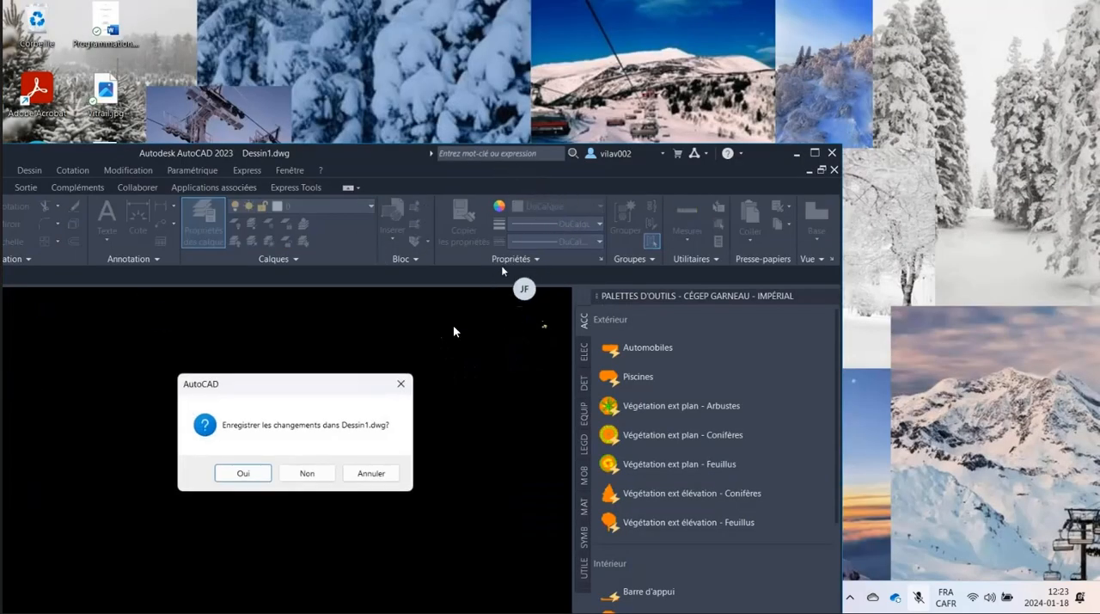
left_click(815, 155)
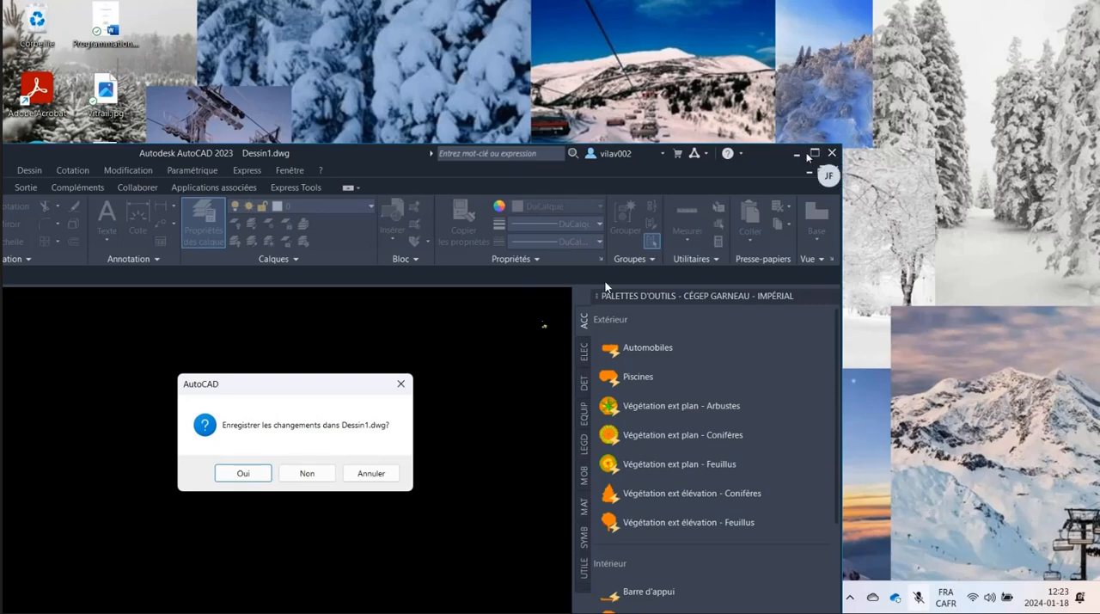
left_click(377, 474)
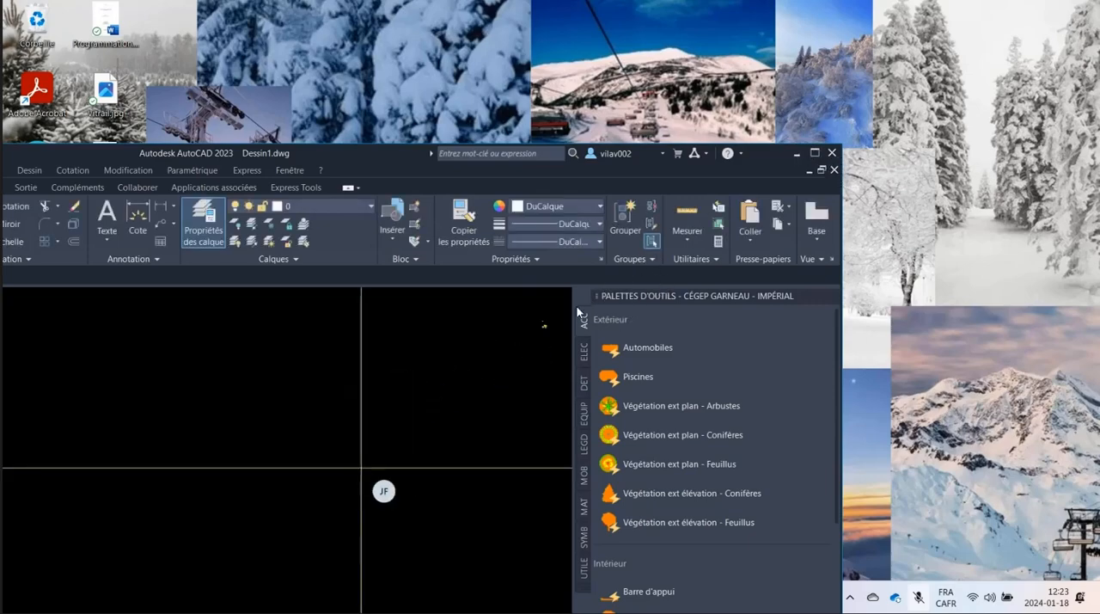
left_click(815, 153)
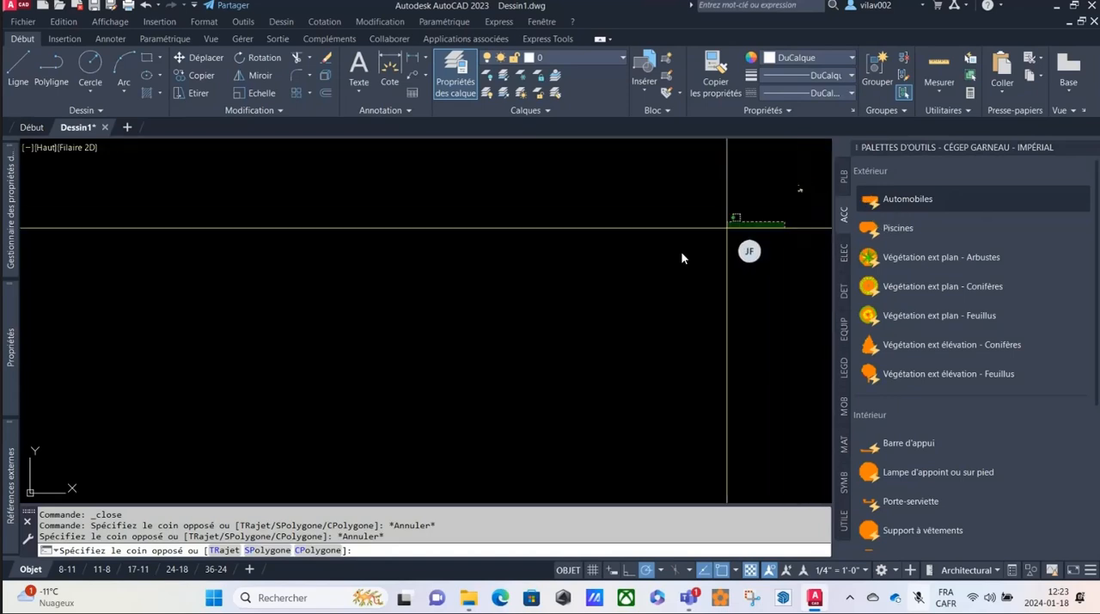
scroll(560, 303, "down", 4)
key("Escape")
scroll(708, 237, "up", 7)
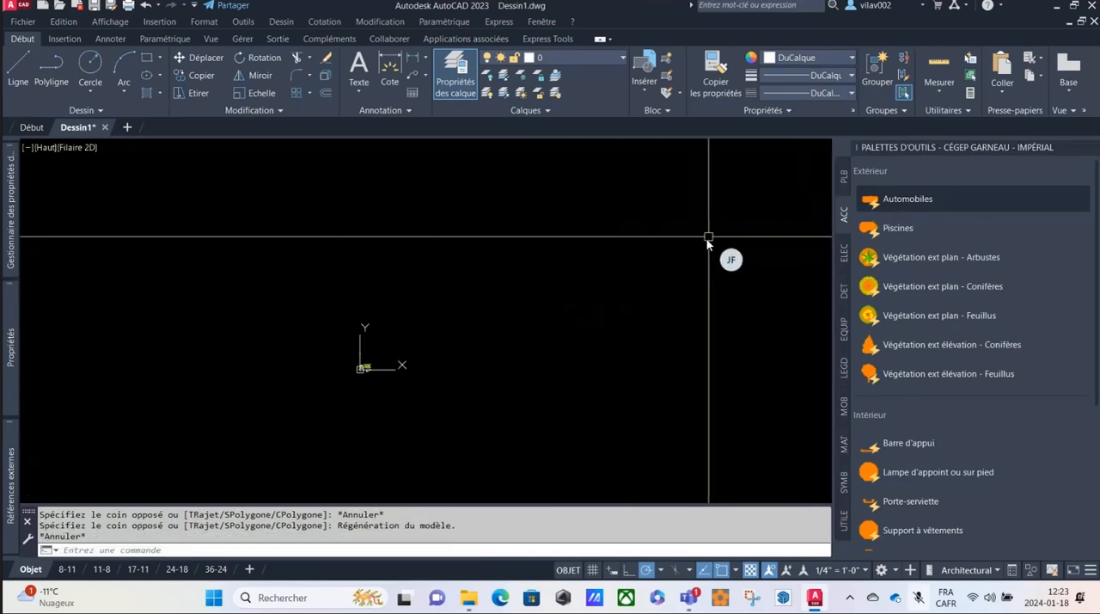
scroll(706, 239, "up", 2)
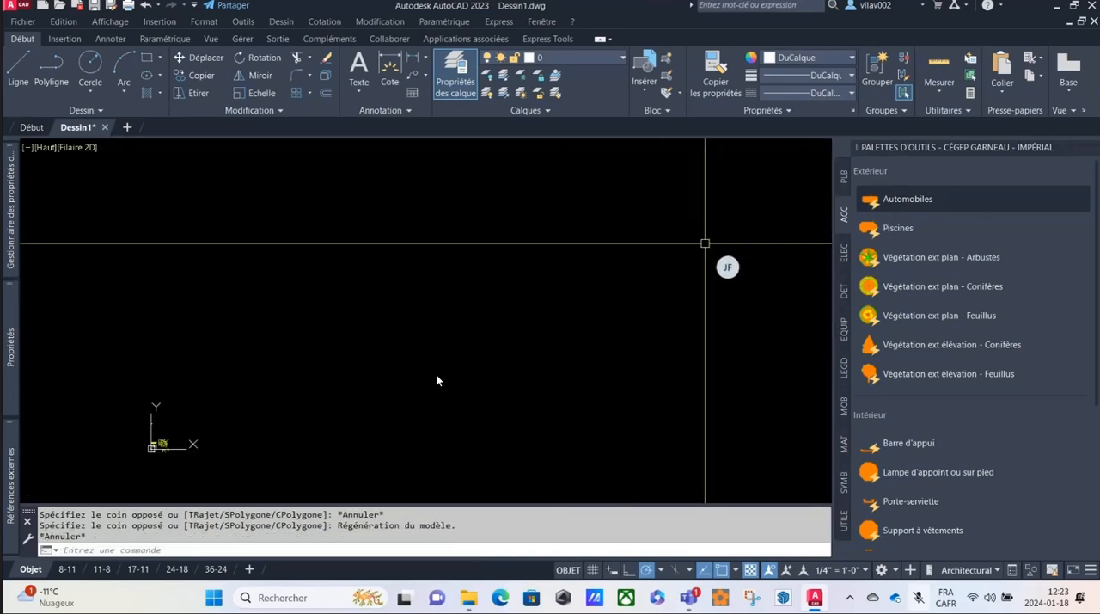
Show the PLB palette of the Cégep Garneau - Impérial group, check the available palette groups and browse the plumbing blocks.
left_click(842, 176)
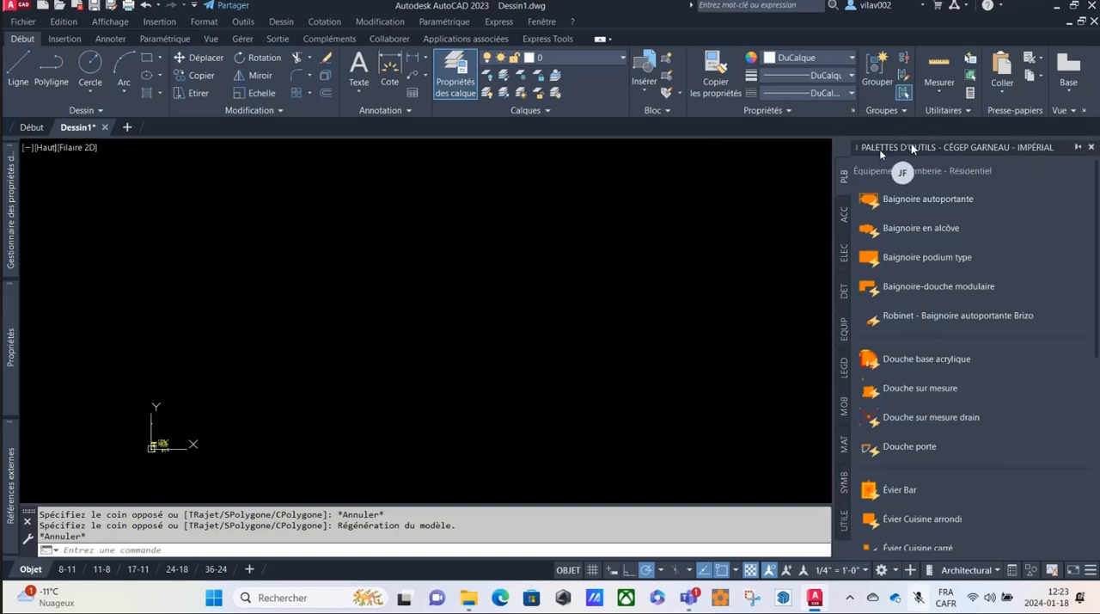
right_click(949, 147)
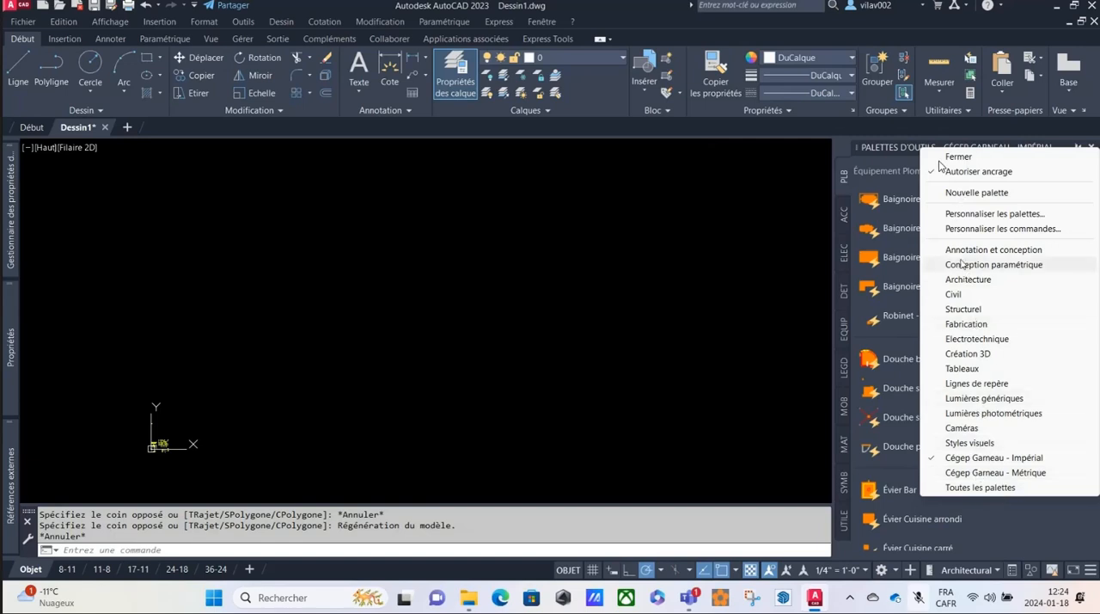
left_click(912, 148)
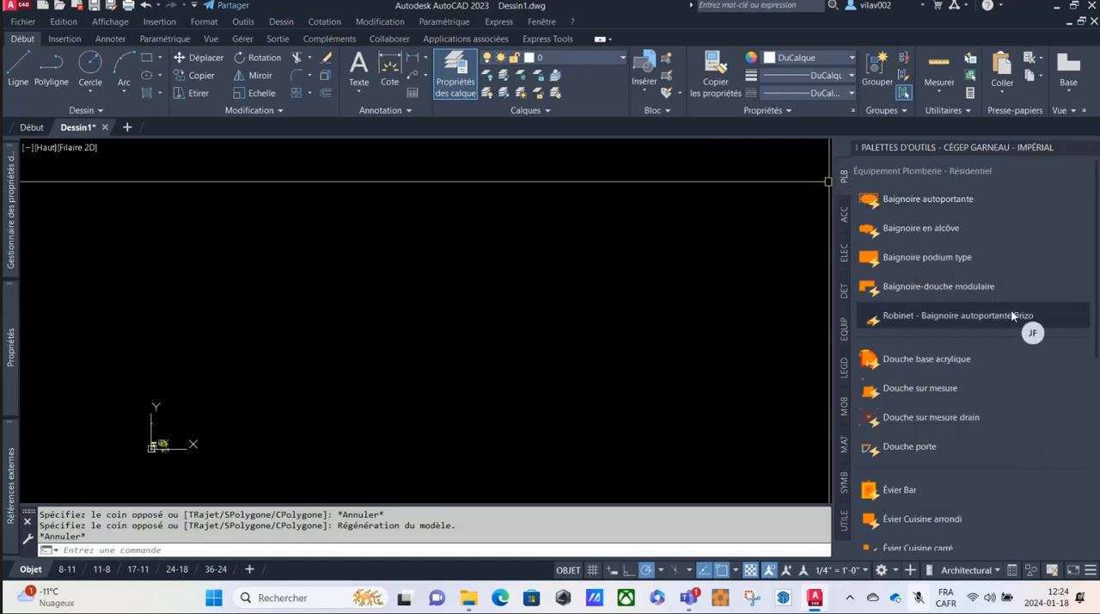
scroll(979, 414, "down", 3)
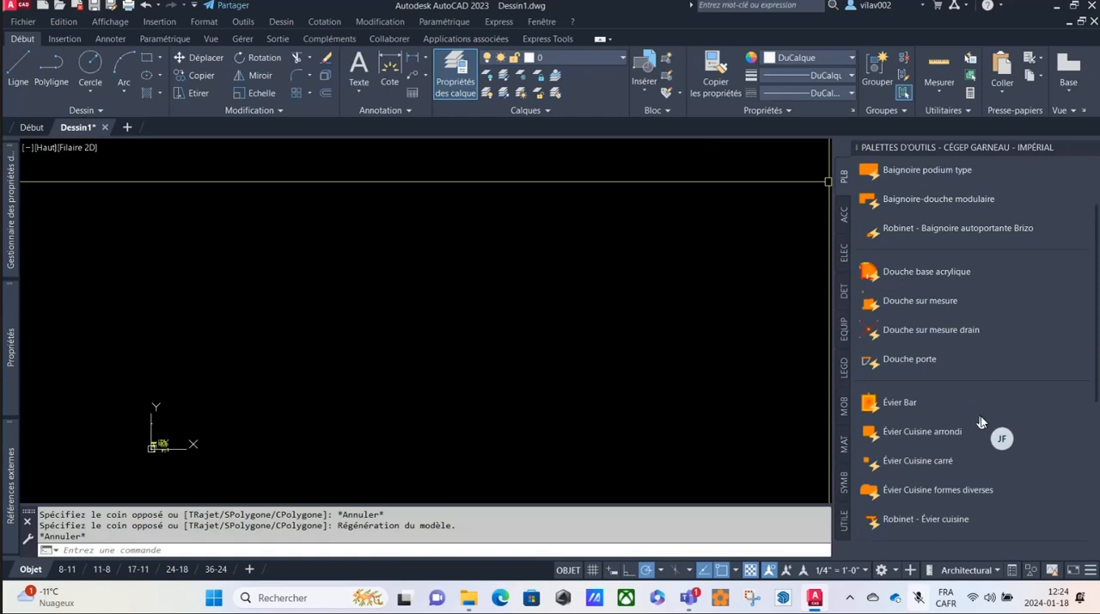
Try to insert the Baignoire autoportante block from the top of the PLB palette.
scroll(1014, 314, "up", 1)
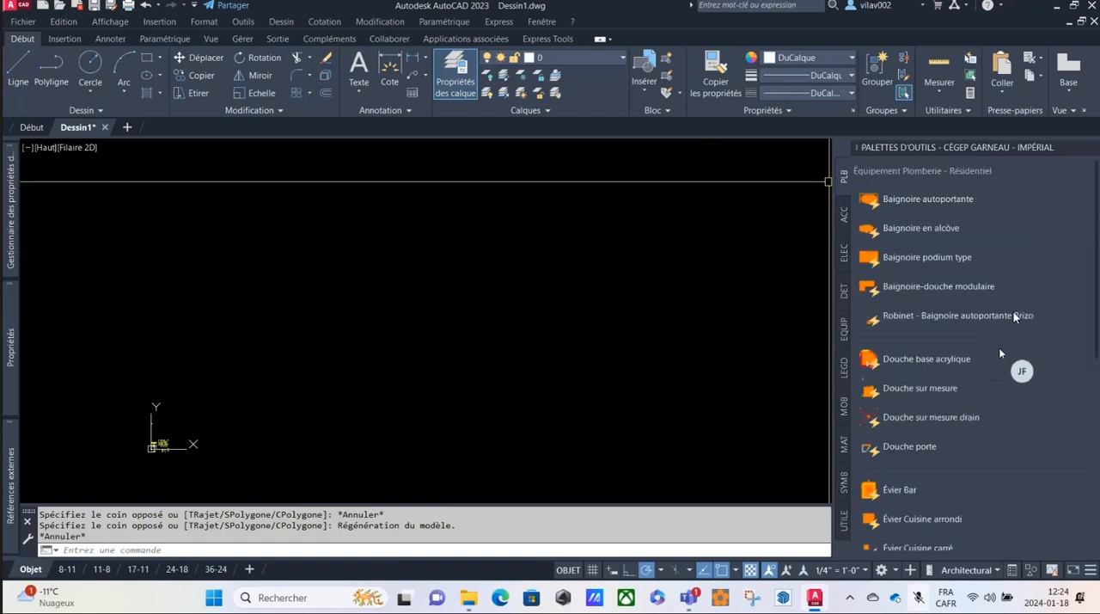
scroll(1016, 321, "down", 5)
scroll(1015, 326, "up", 3)
scroll(1015, 326, "up", 4)
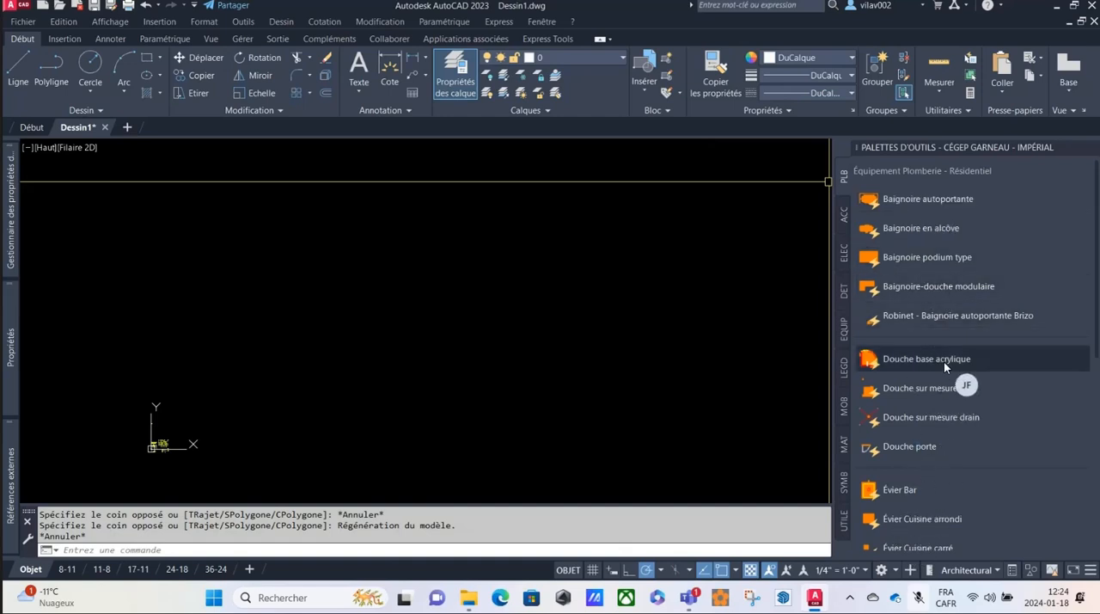
left_click(908, 199)
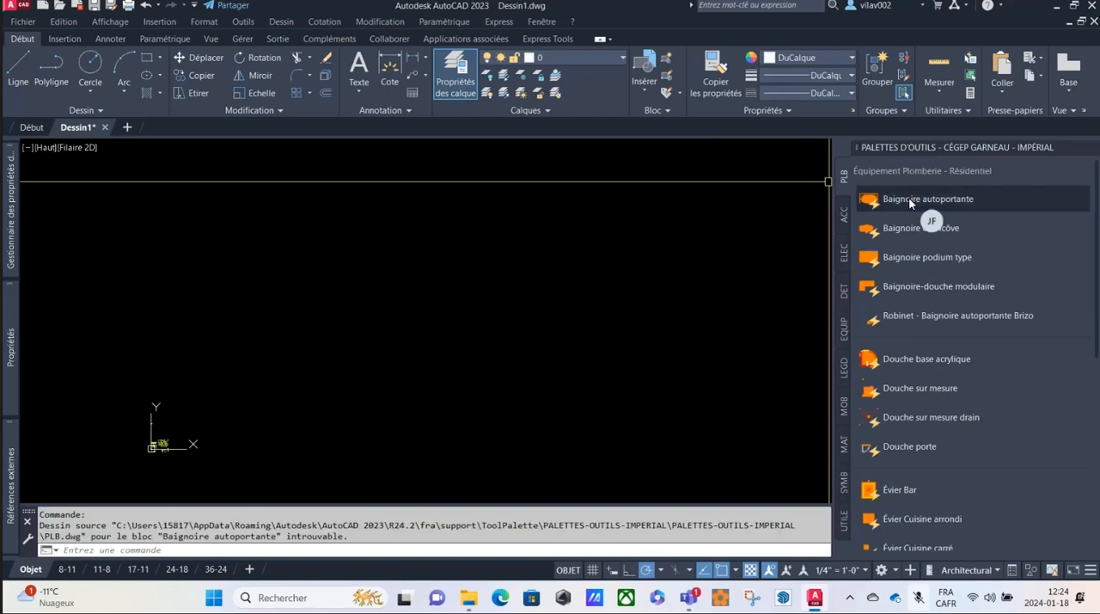
Select all the tools in the PLB palette and open their shared tool properties.
scroll(962, 301, "down", 8)
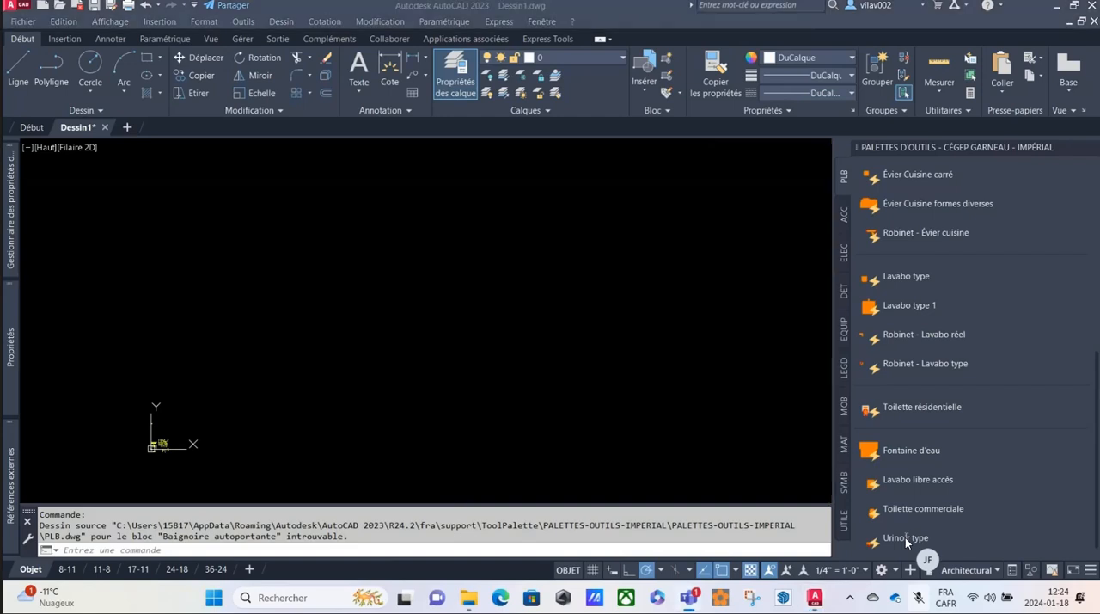
scroll(902, 321, "up", 3)
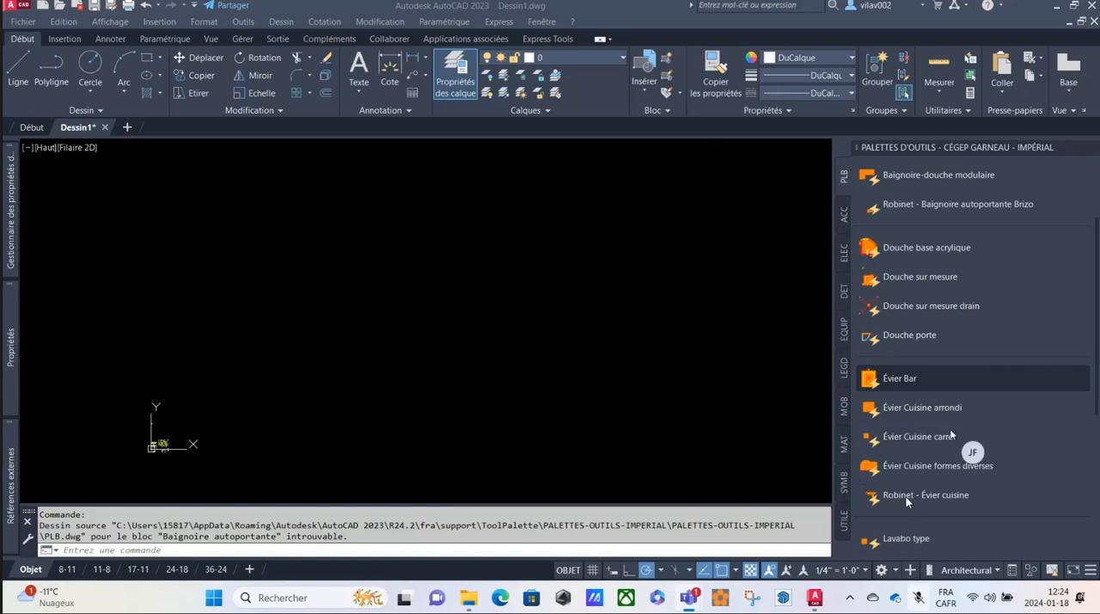
key("ctrl+c")
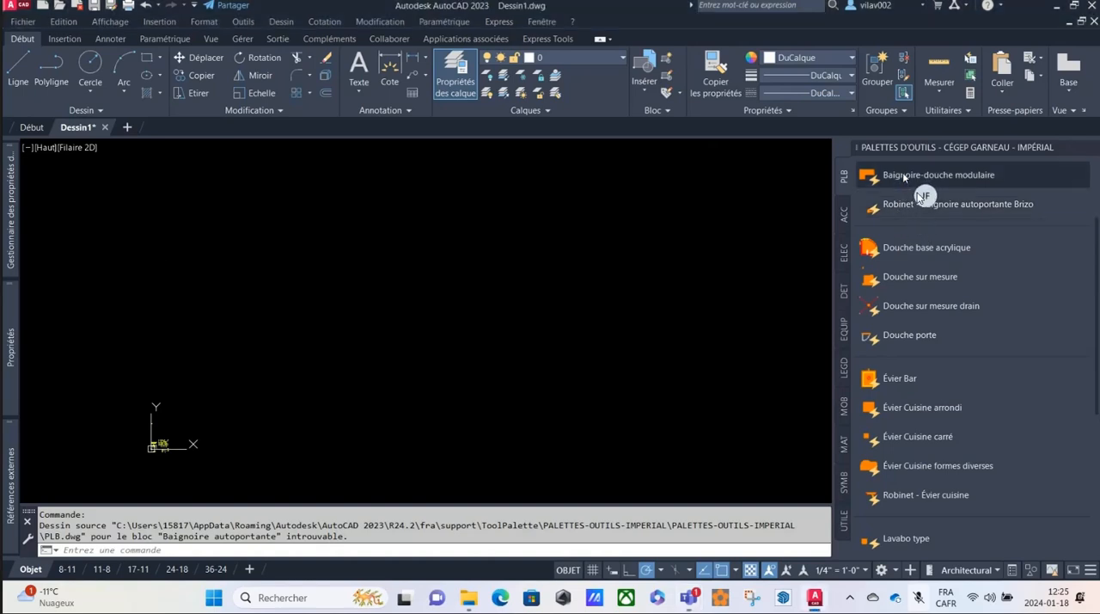
scroll(996, 361, "down", 5)
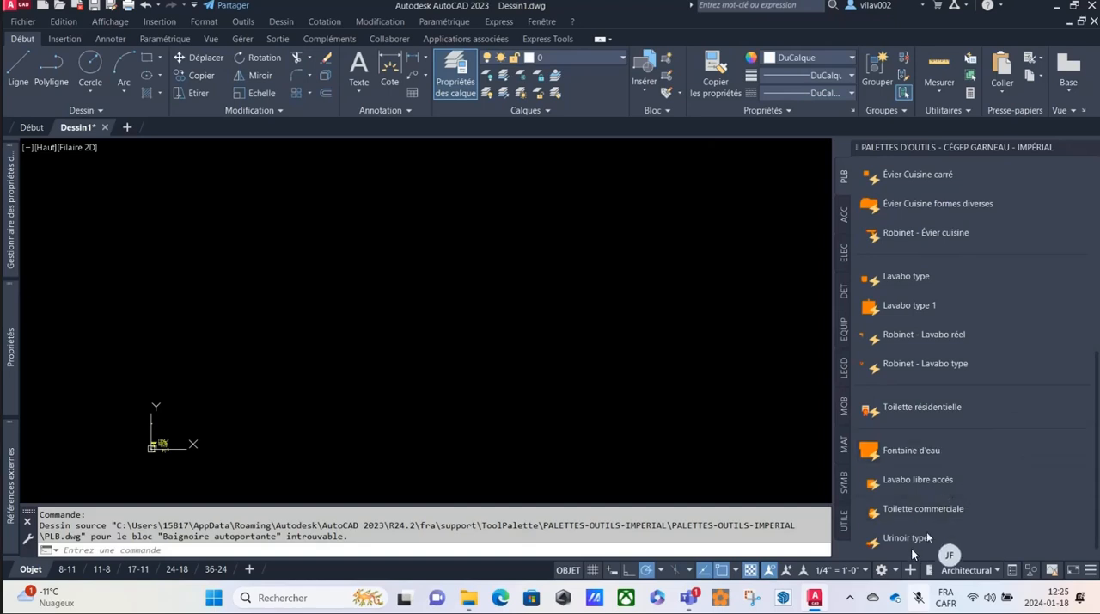
key("ctrl+a")
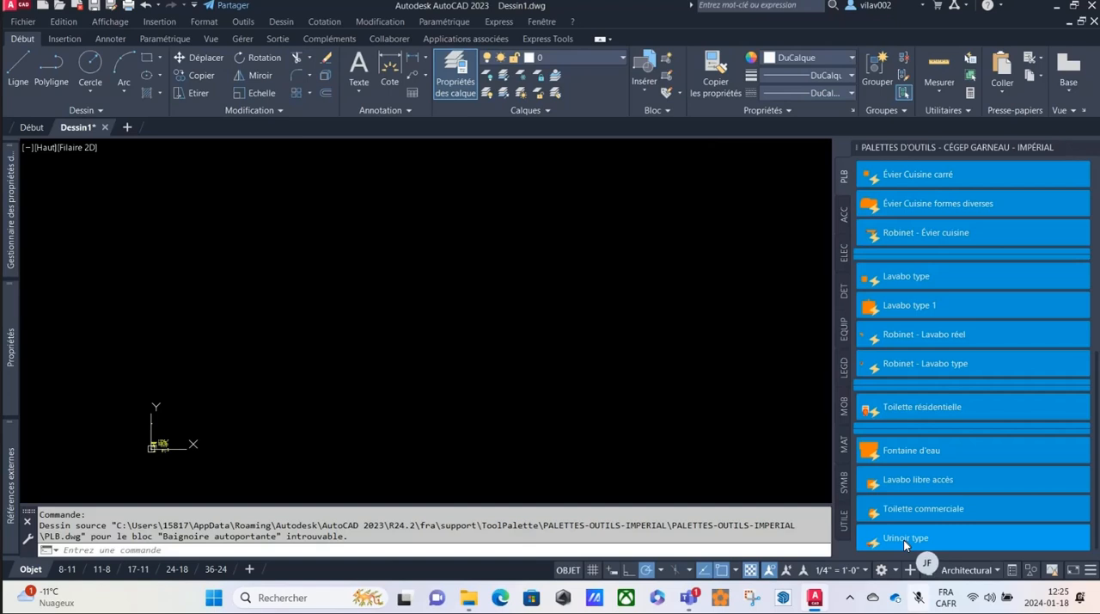
right_click(903, 540)
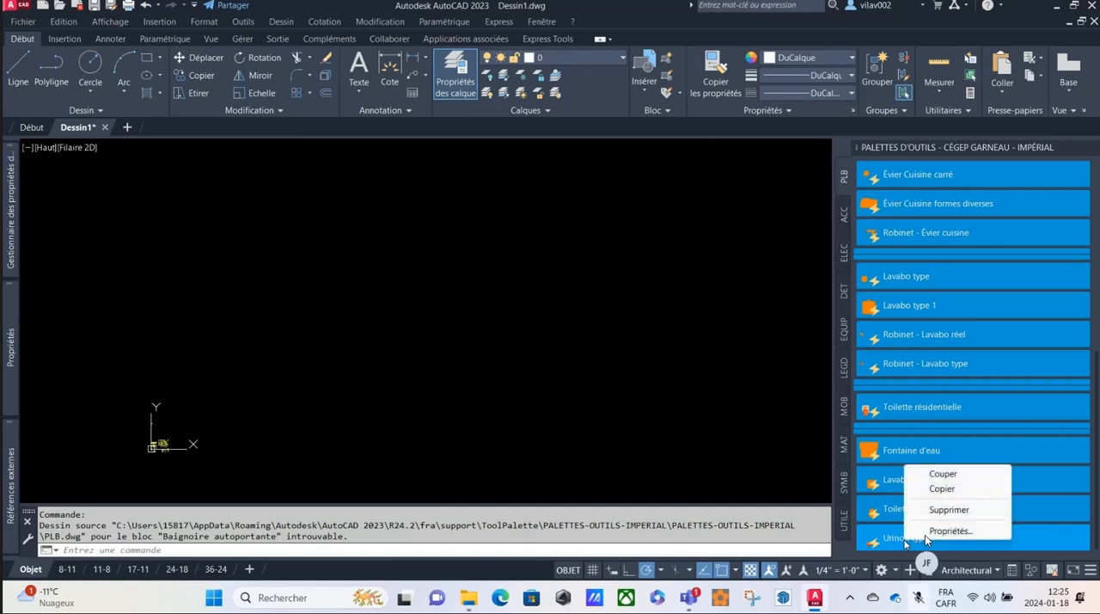
left_click(940, 533)
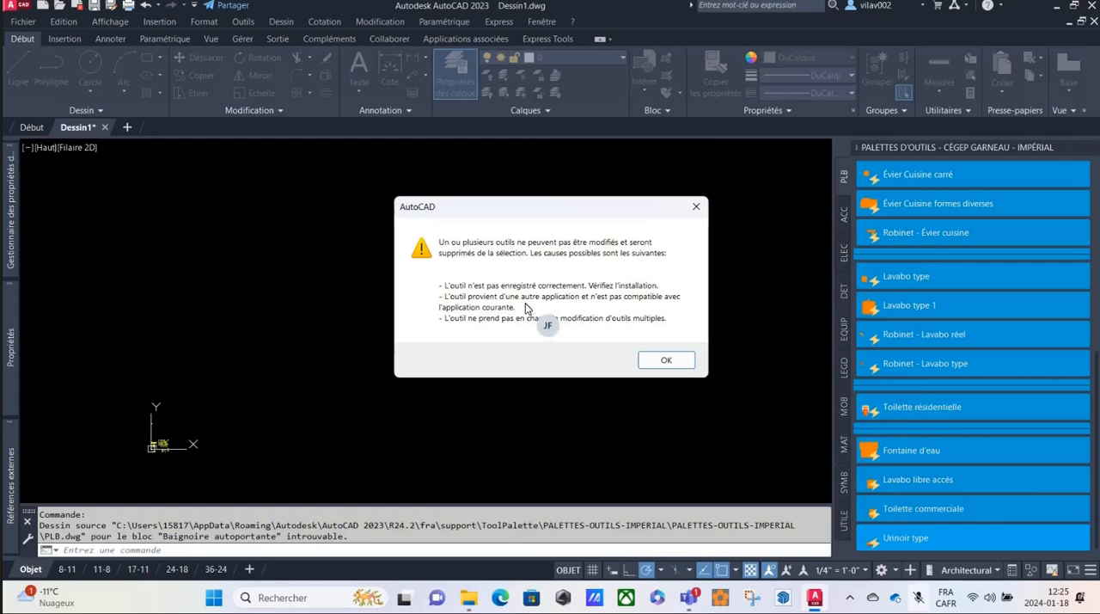
left_click(666, 361)
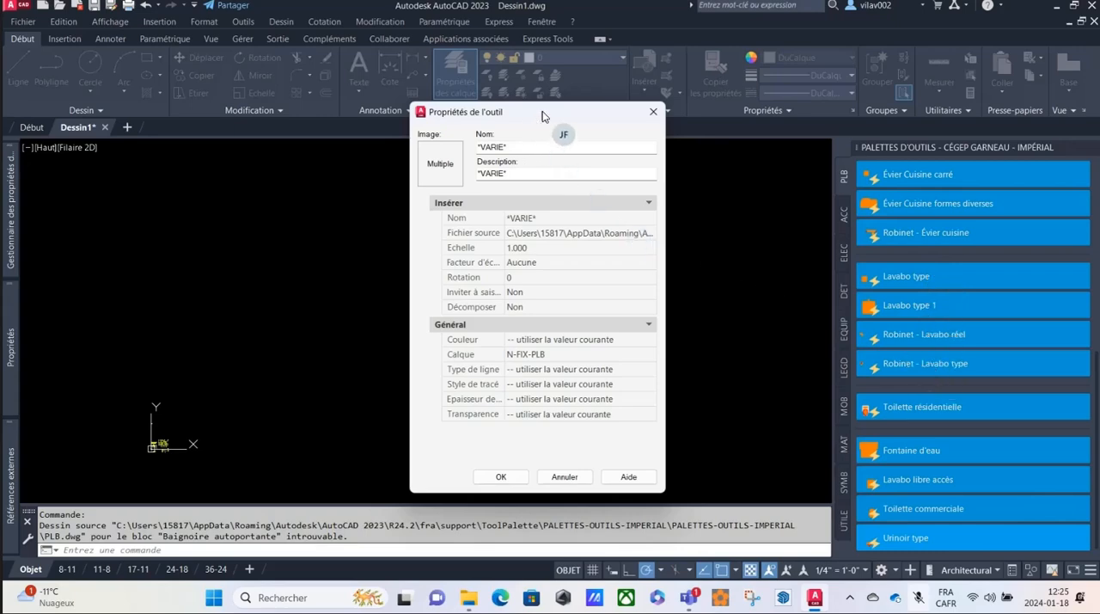
left_click_drag(542, 118, 612, 127)
left_click_drag(612, 127, 616, 128)
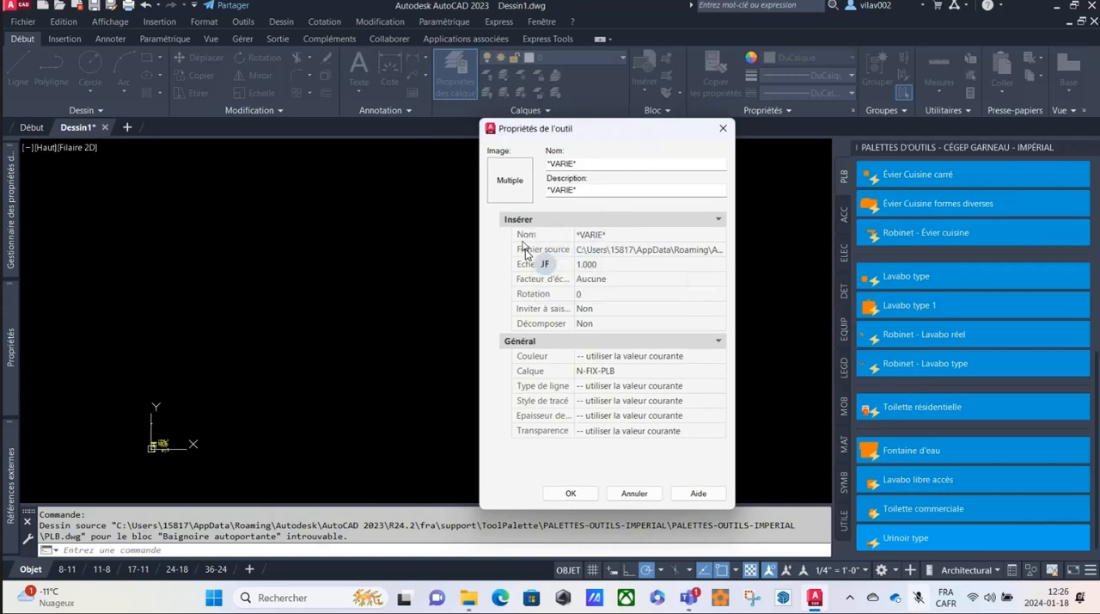
Set the source file of the selected PLB tools to PLB.dwg from Support\ToolPalette\PALETTES-OUTILS-IMPERIAL and accept the properties.
left_click(718, 250)
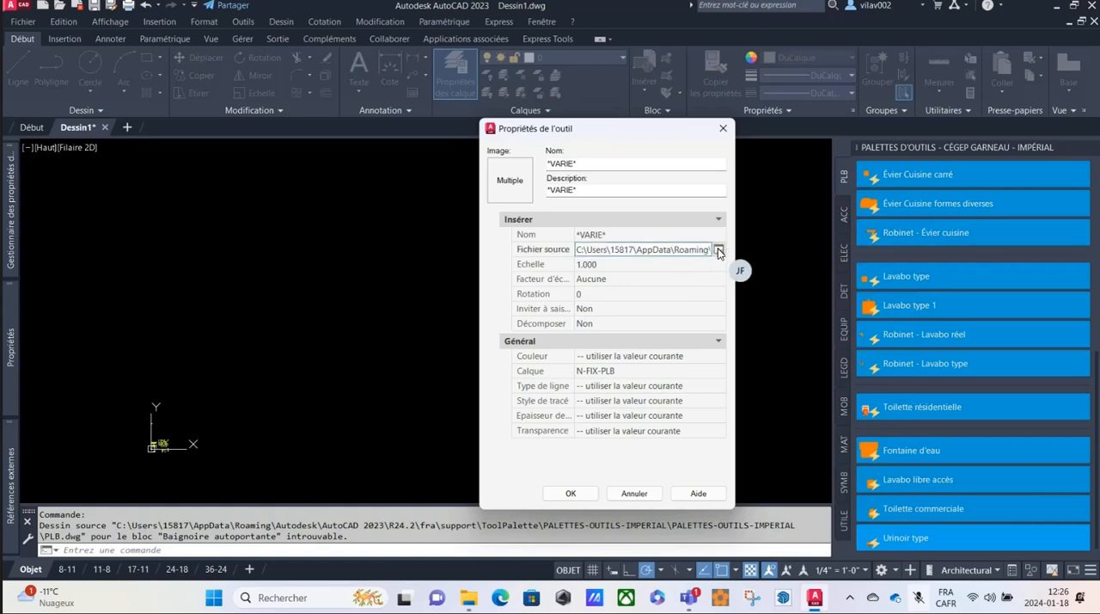
left_click(718, 250)
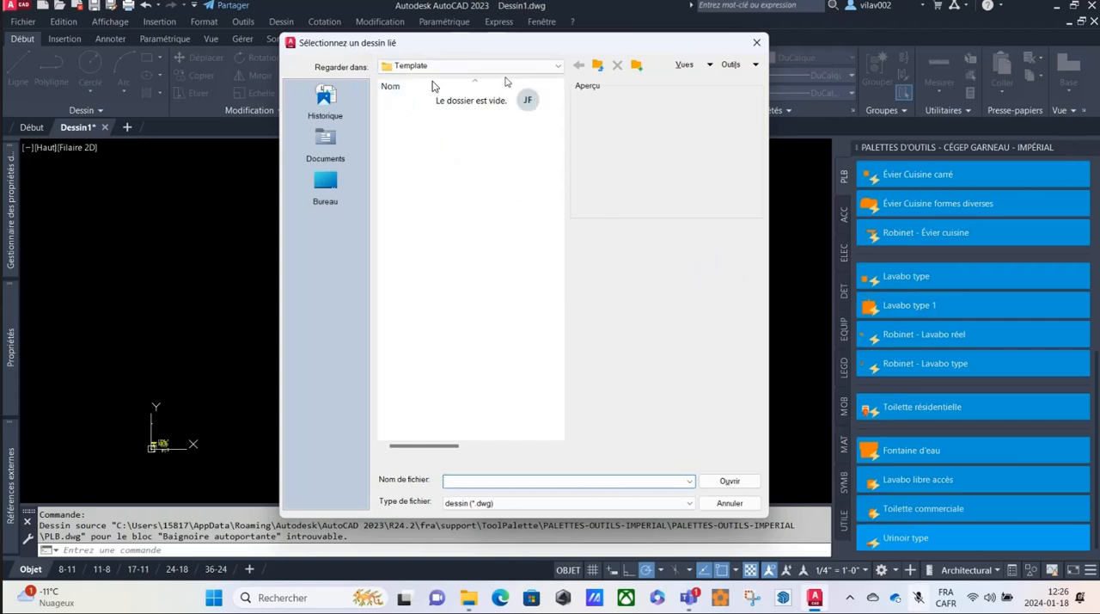
left_click(557, 66)
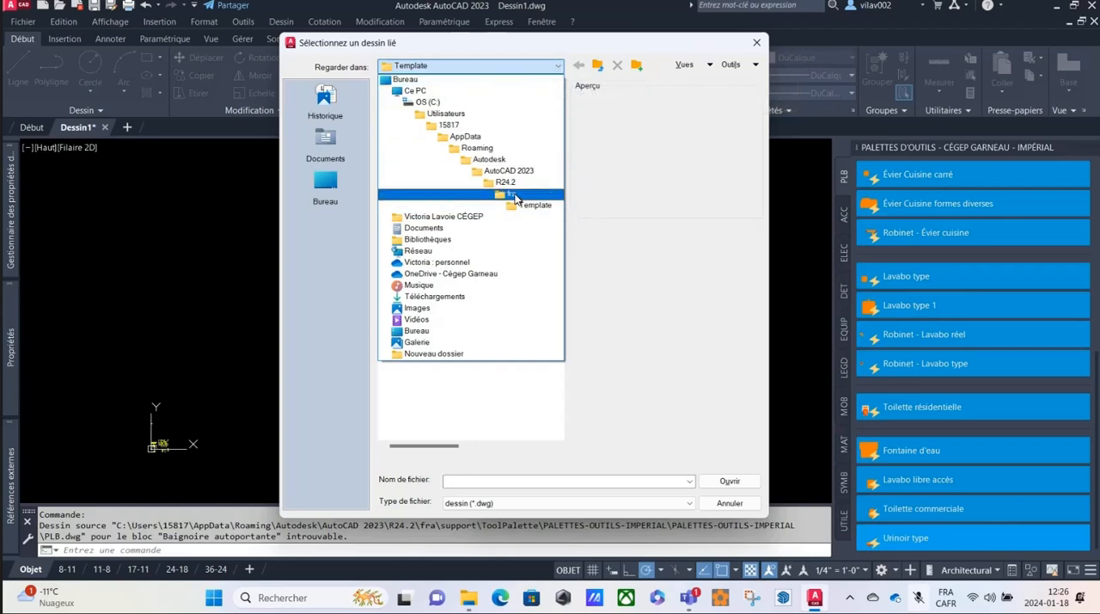
left_click(514, 196)
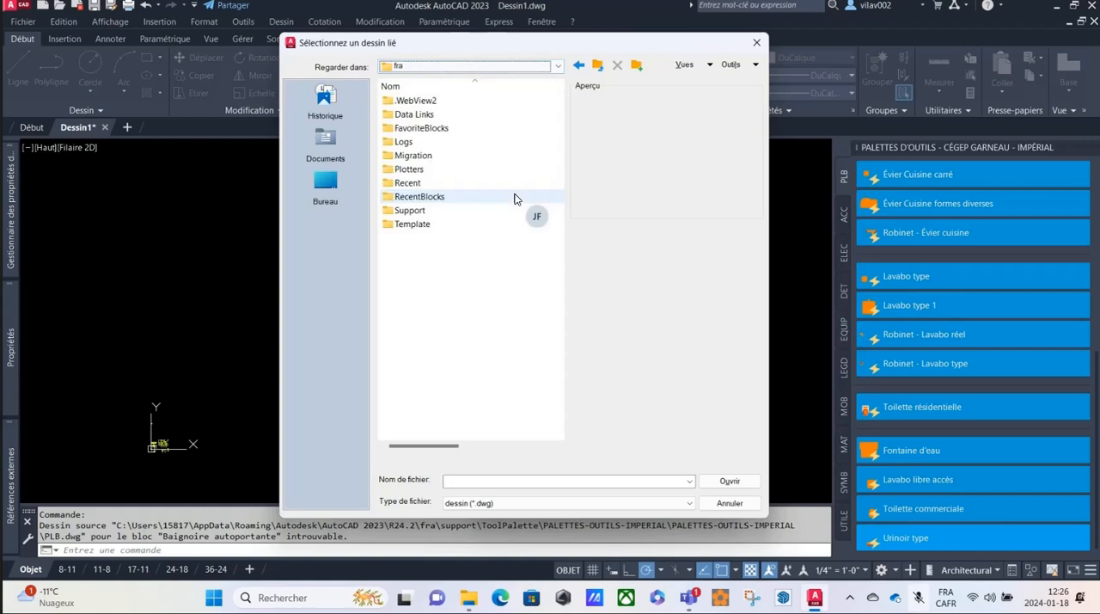
double_click(403, 210)
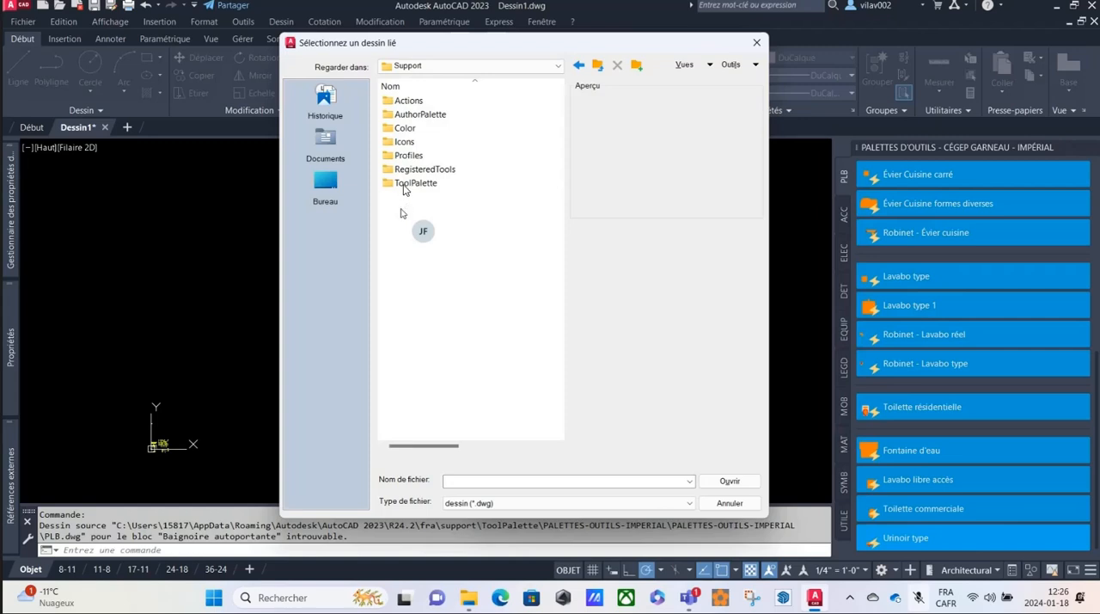
double_click(404, 184)
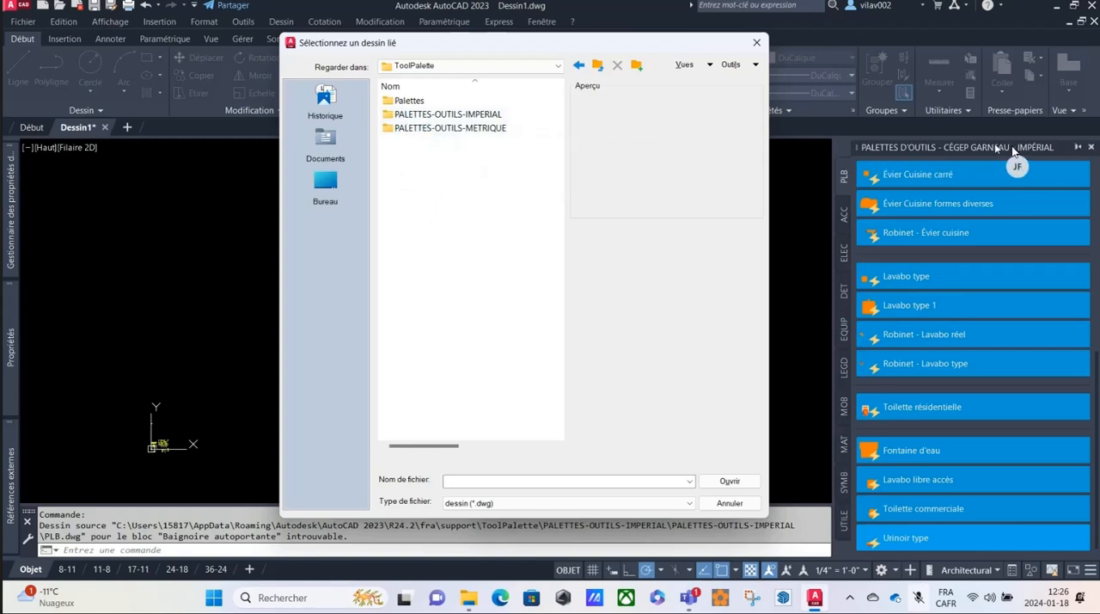
double_click(388, 116)
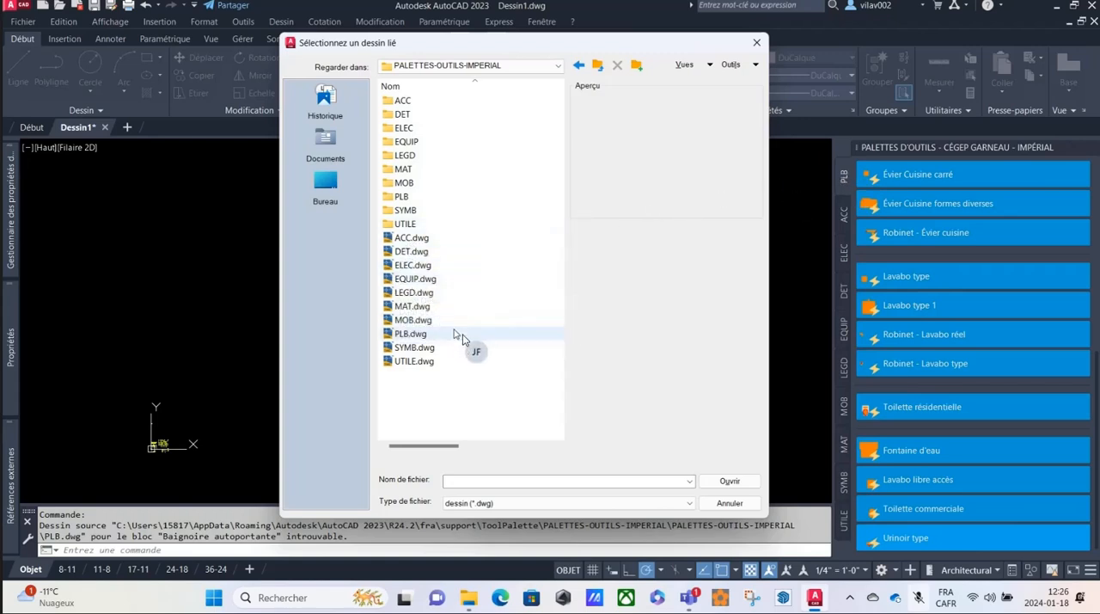
left_click(400, 335)
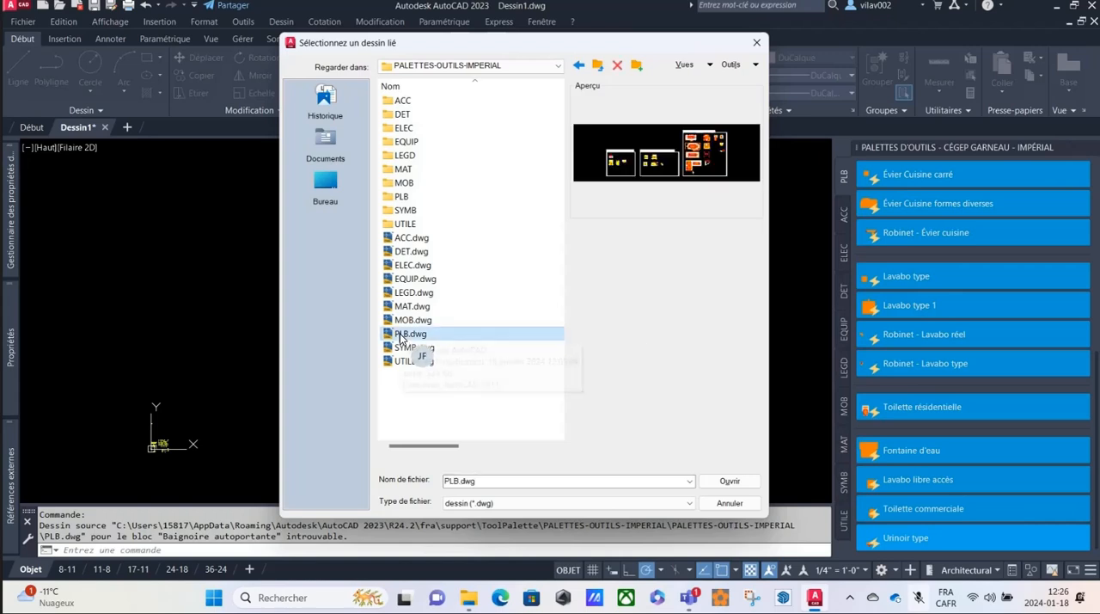
left_click(727, 487)
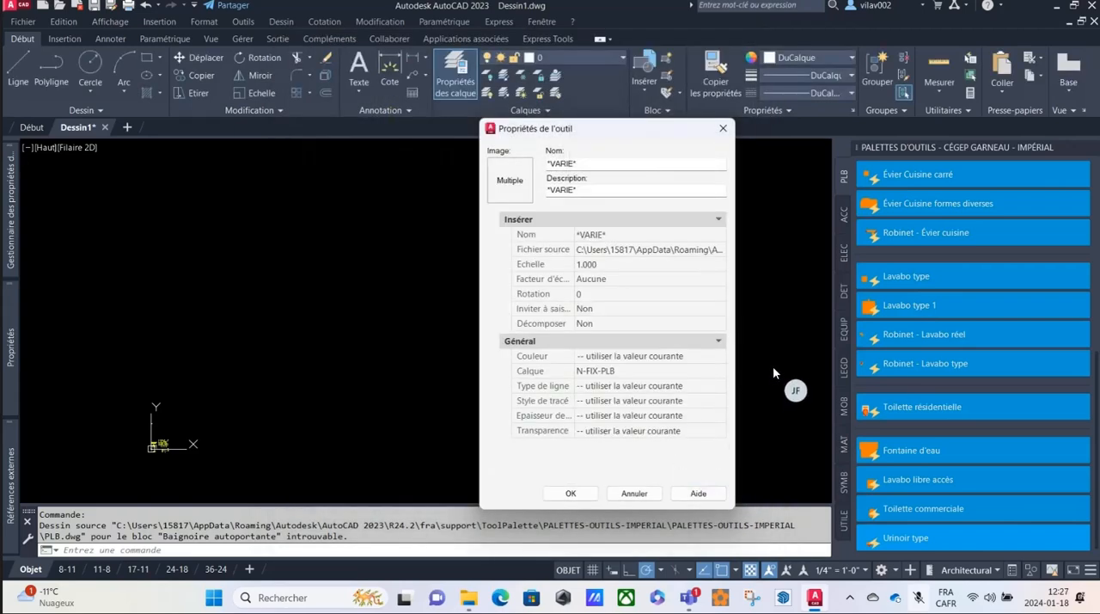
left_click(572, 494)
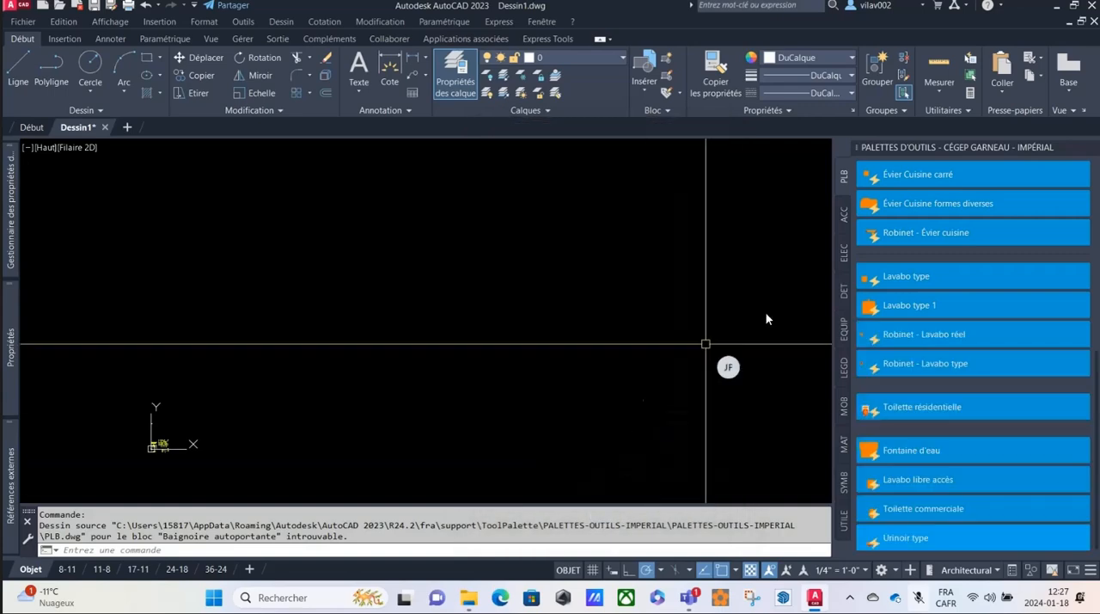
Try to insert the Robinet - Évier cuisine block, and start inserting the Évier Cuisine carré block from the PLB palette.
left_click(931, 234)
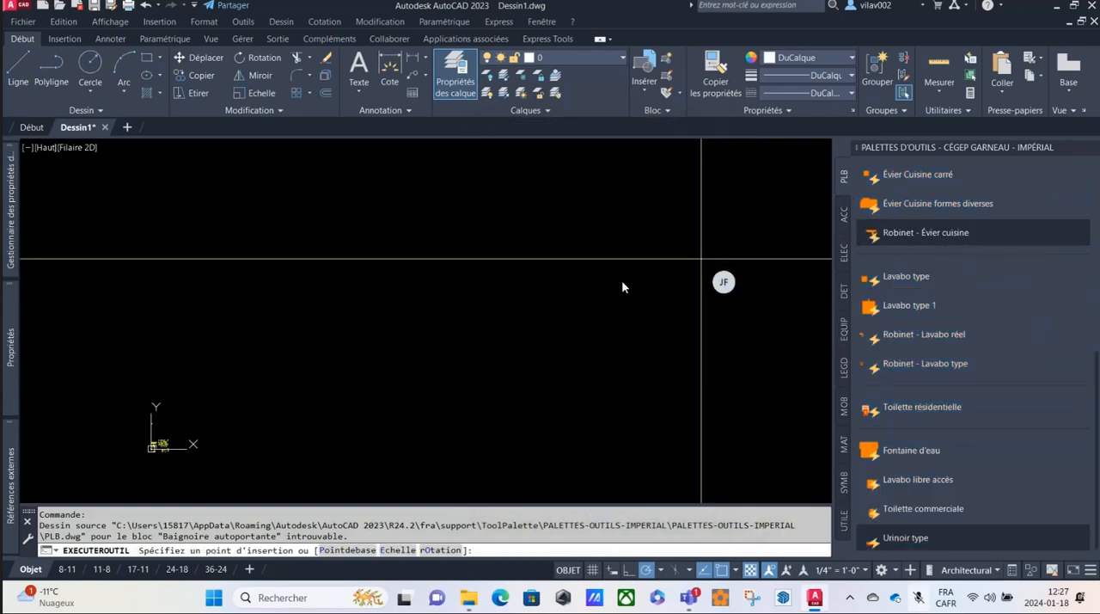
left_click_drag(908, 233, 607, 302)
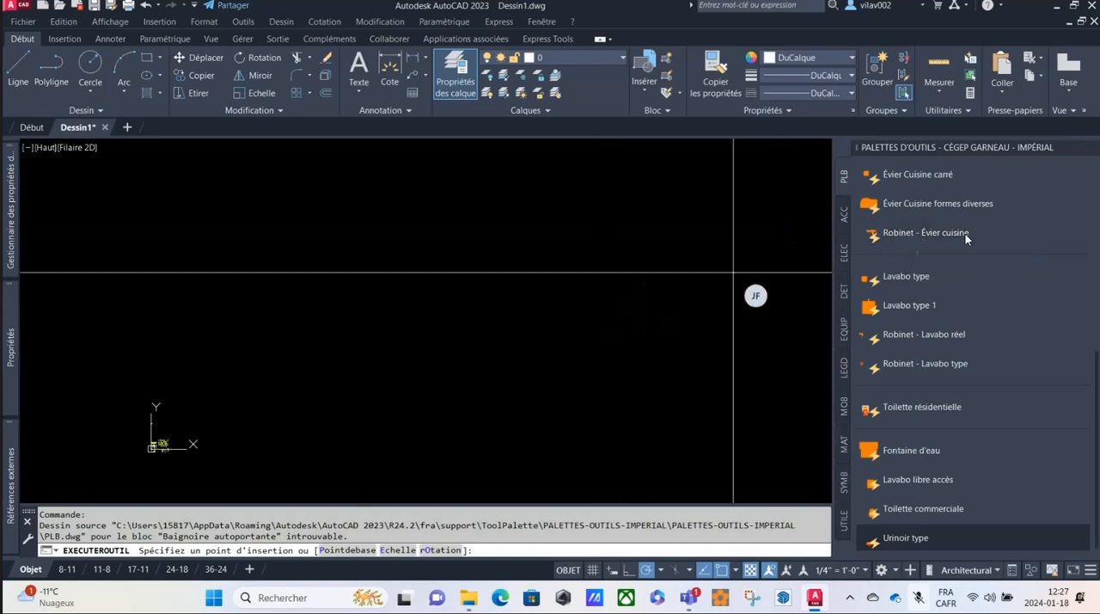
left_click(888, 230)
left_click_drag(888, 230, 612, 298)
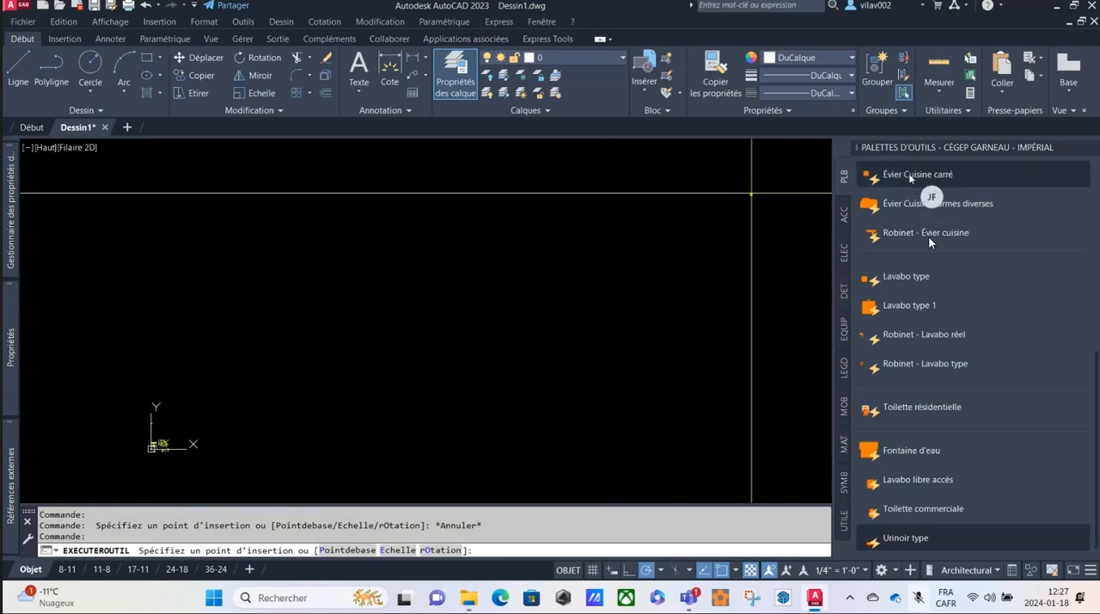
Select all PLB tools again and reassign PLB.dwg from PALETTES-OUTILS-IMPERIAL as their source file in the tool properties.
right_click(910, 540)
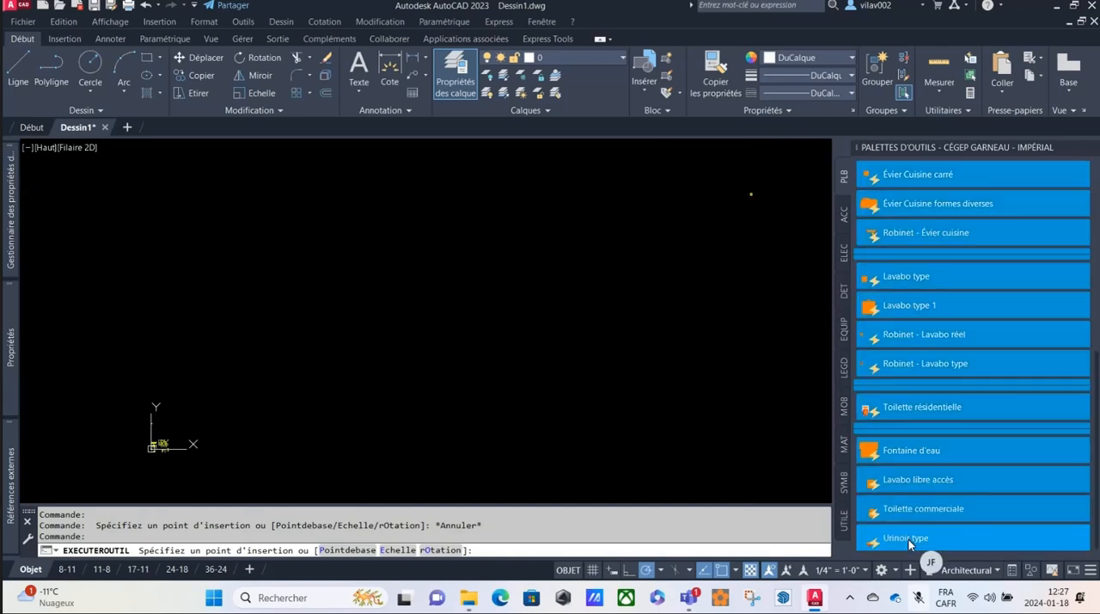
left_click(934, 531)
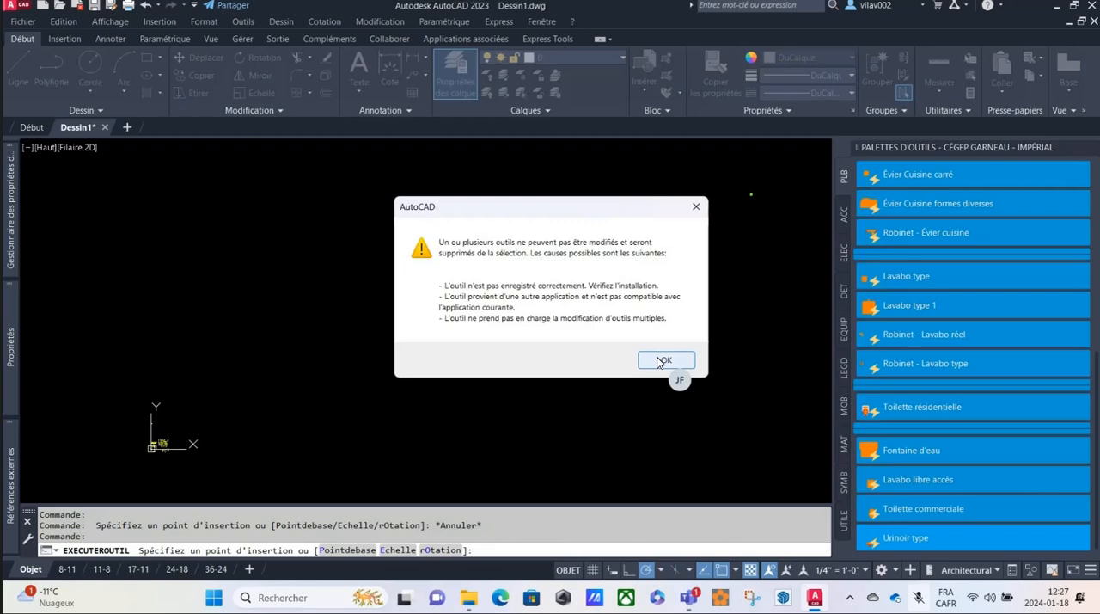
left_click(659, 361)
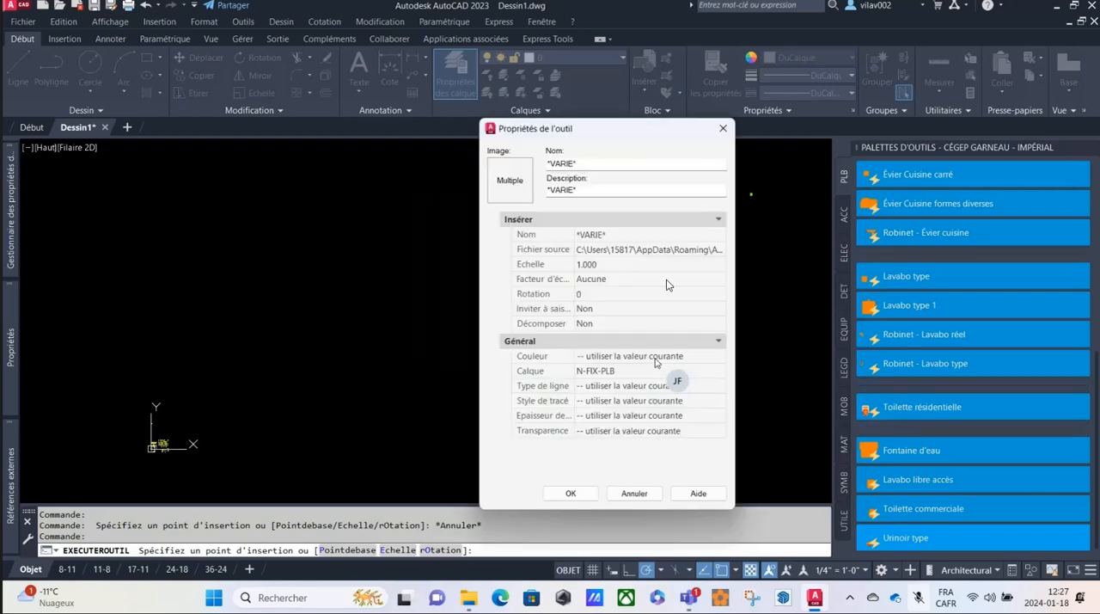
left_click(718, 250)
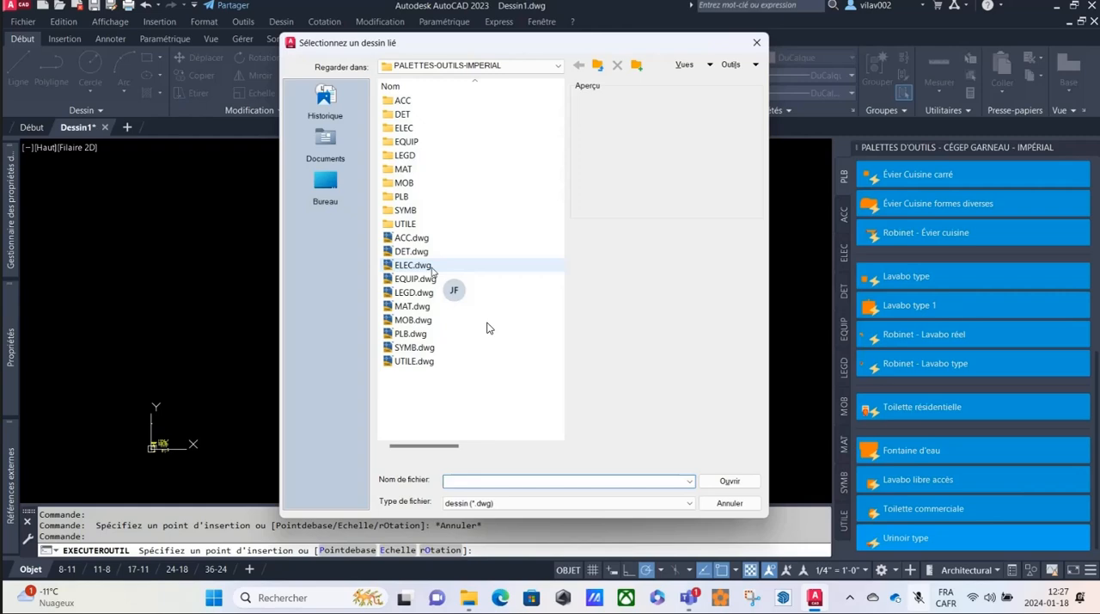
left_click(412, 335)
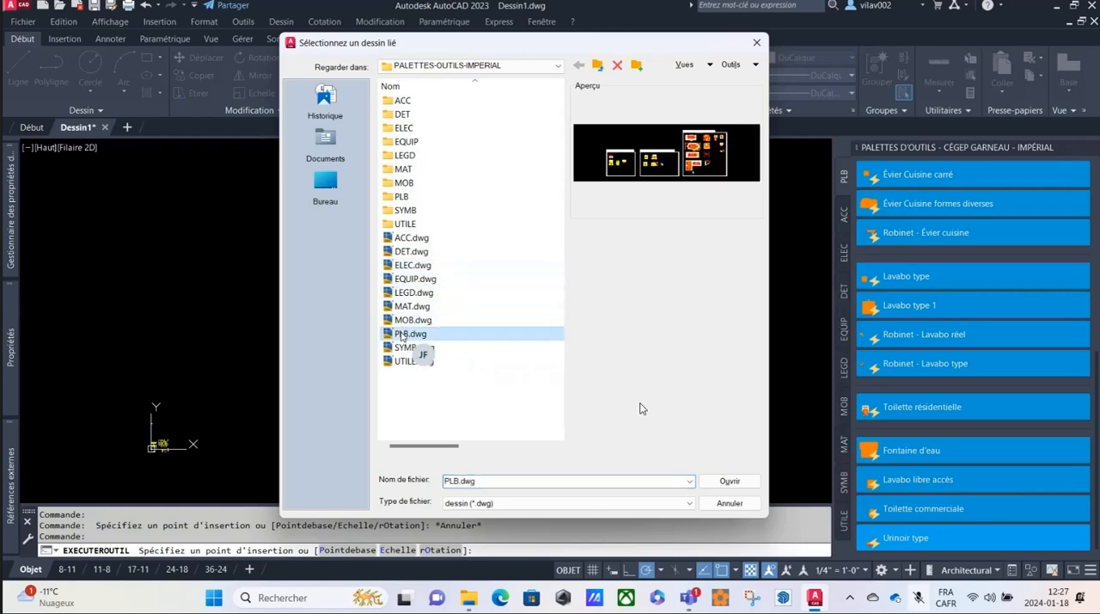
left_click(726, 483)
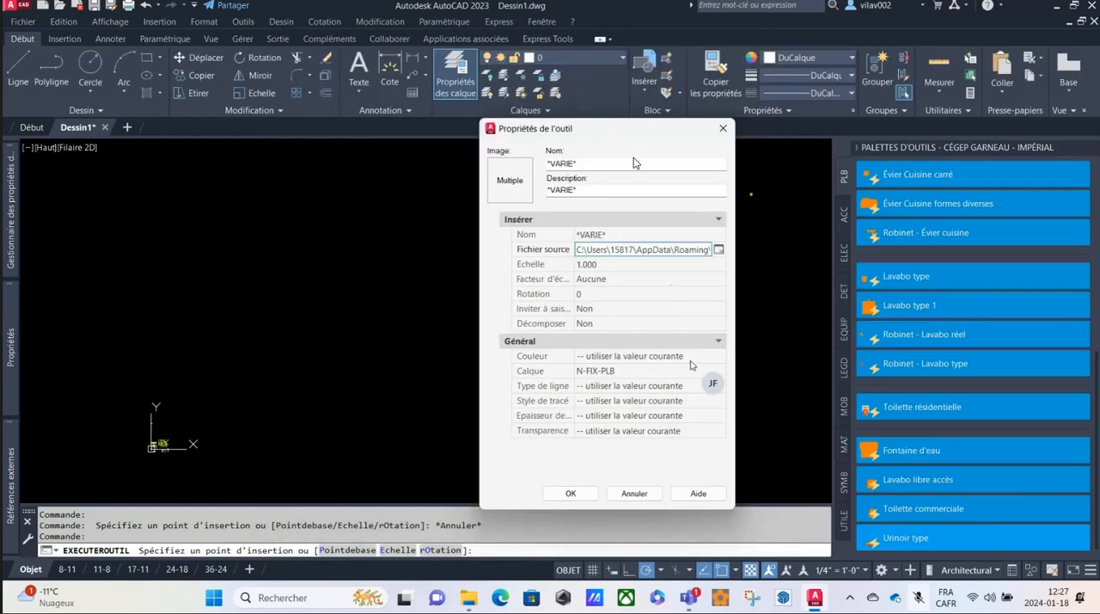
left_click_drag(624, 129, 542, 129)
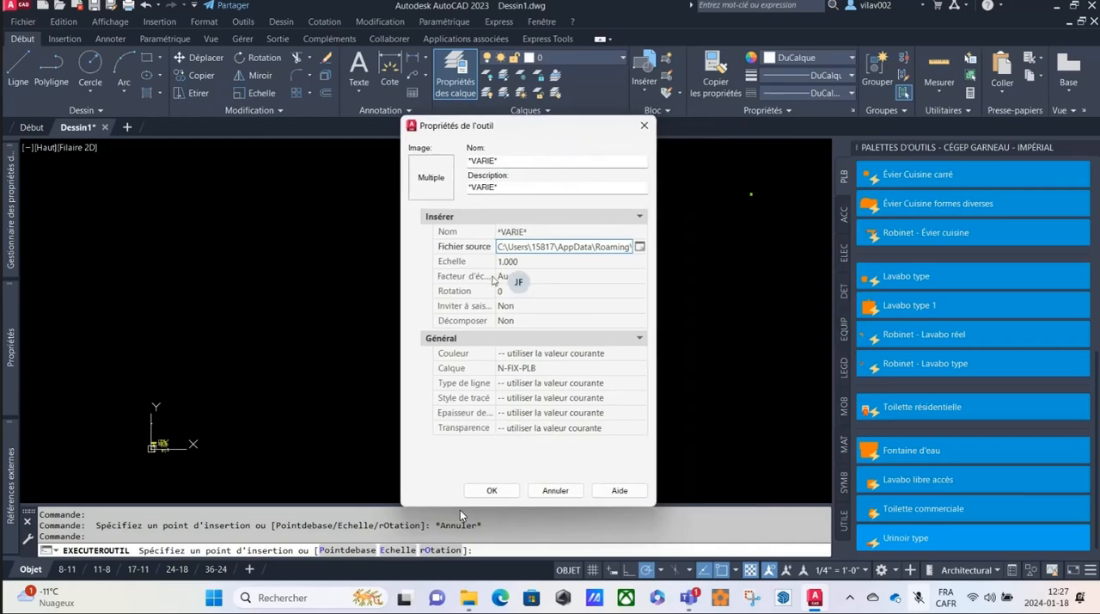
left_click(494, 490)
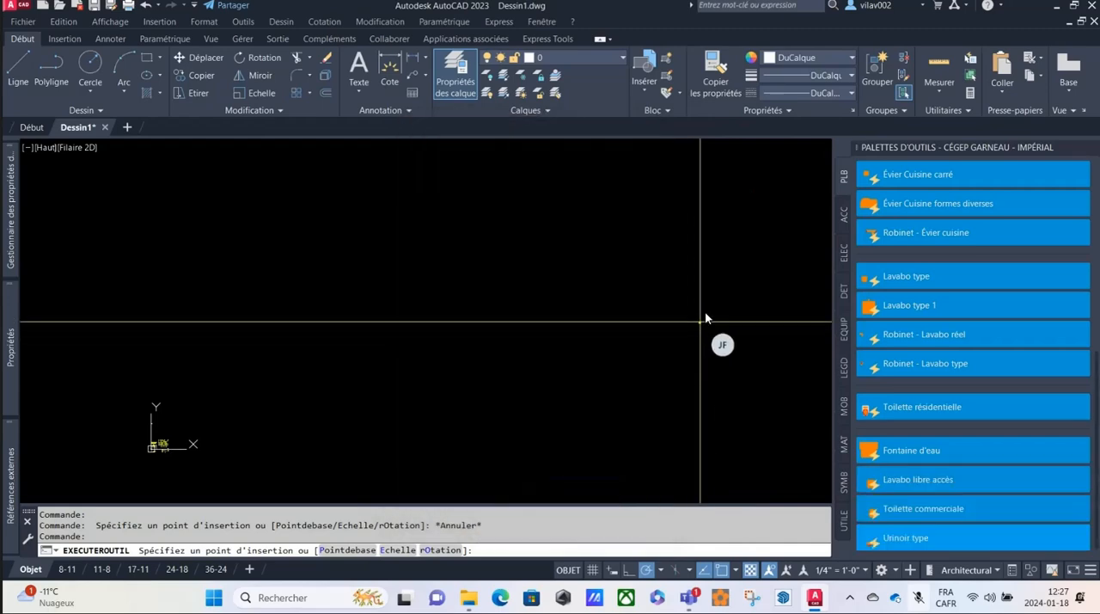
Place the square kitchen sink block in the empty drawing area, end the insertion and inspect the block up close.
key("Escape")
key("Escape")
scroll(715, 308, "up", 7)
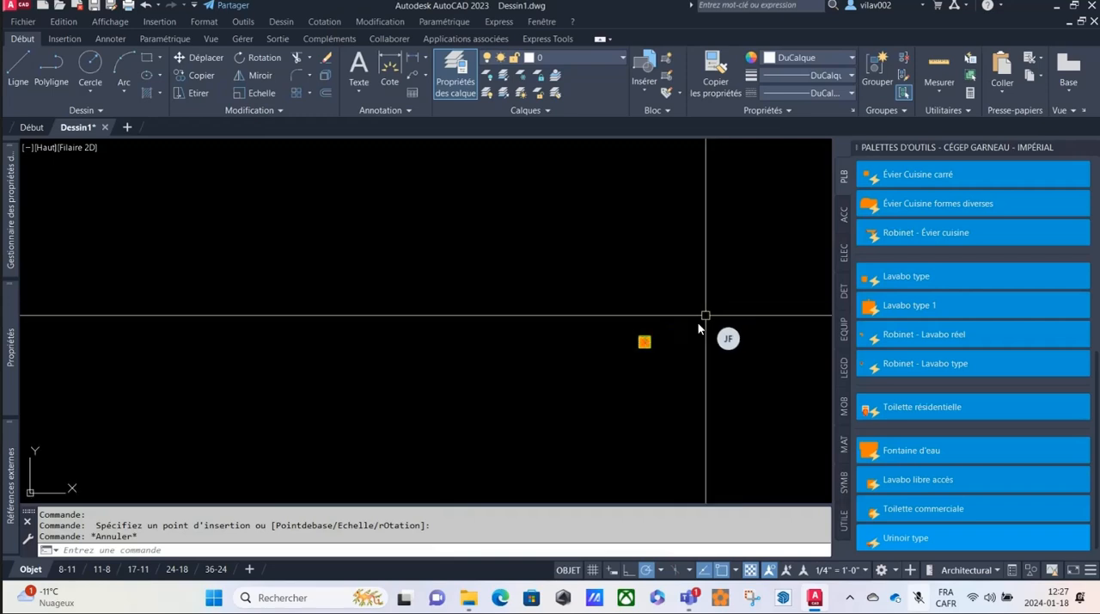
key("Escape")
scroll(556, 351, "down", 1)
scroll(557, 351, "down", 2)
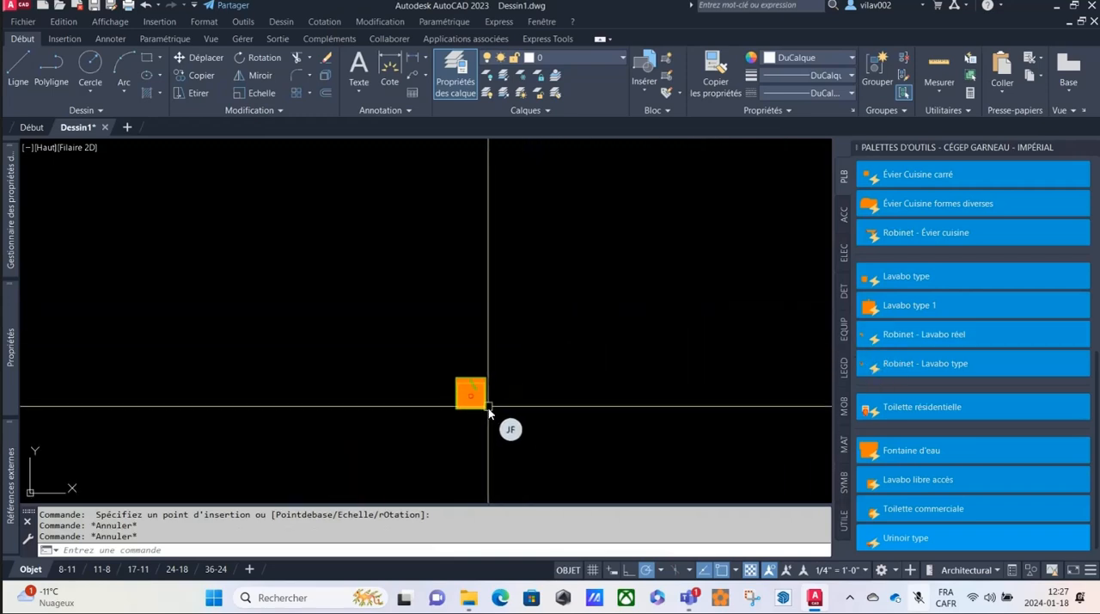
Insert the Évier Cuisine formes diverses and Toilette résidentielle blocks from the PLB palette beside the square sink.
mouse_move(488, 410)
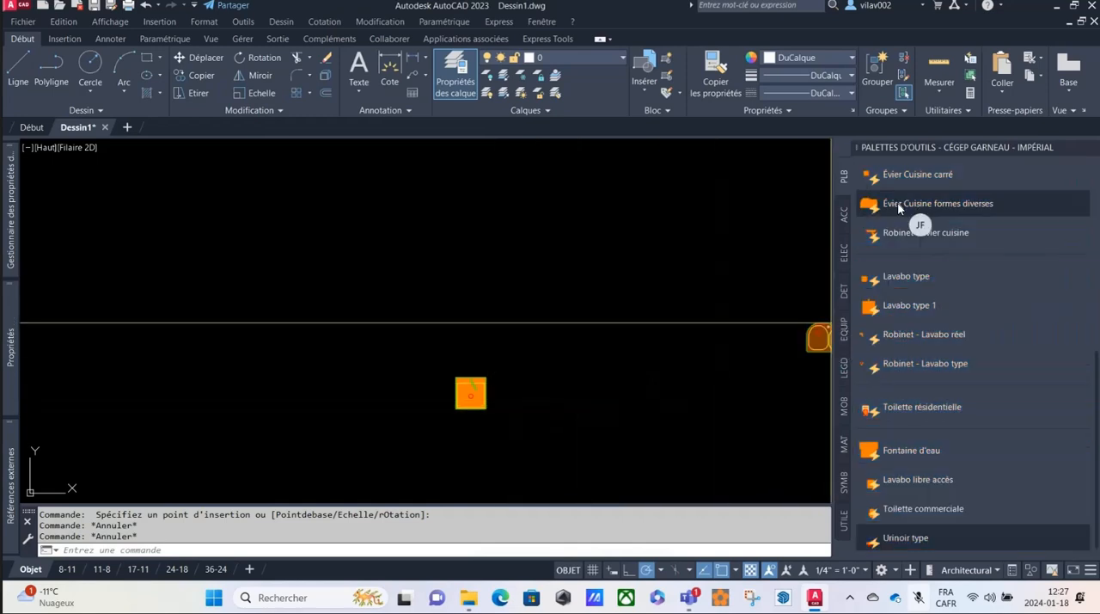
left_click(897, 203)
left_click(549, 344)
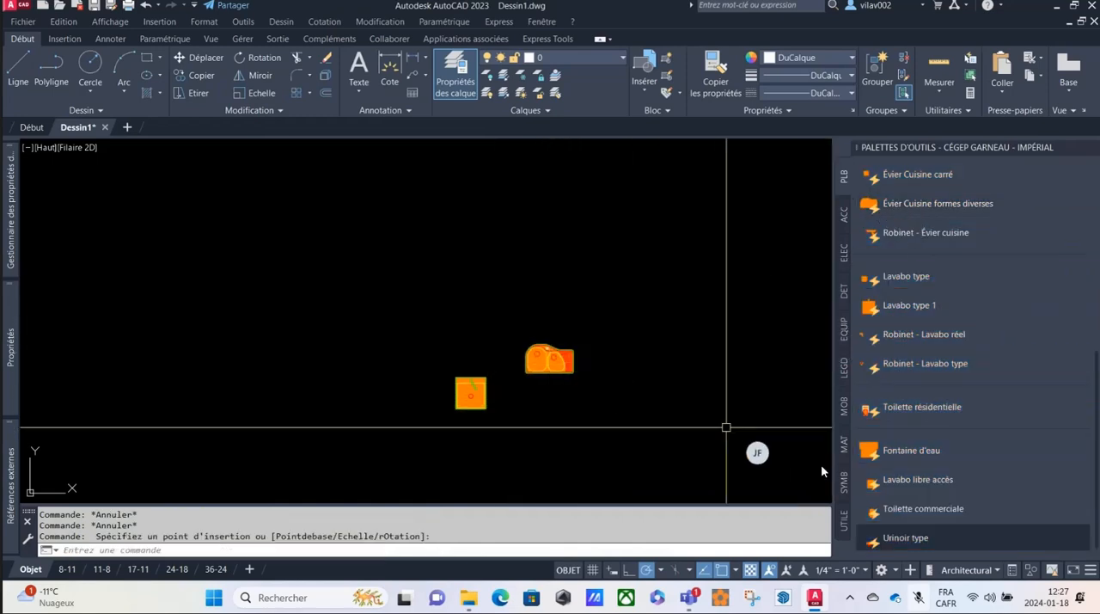
left_click(897, 409)
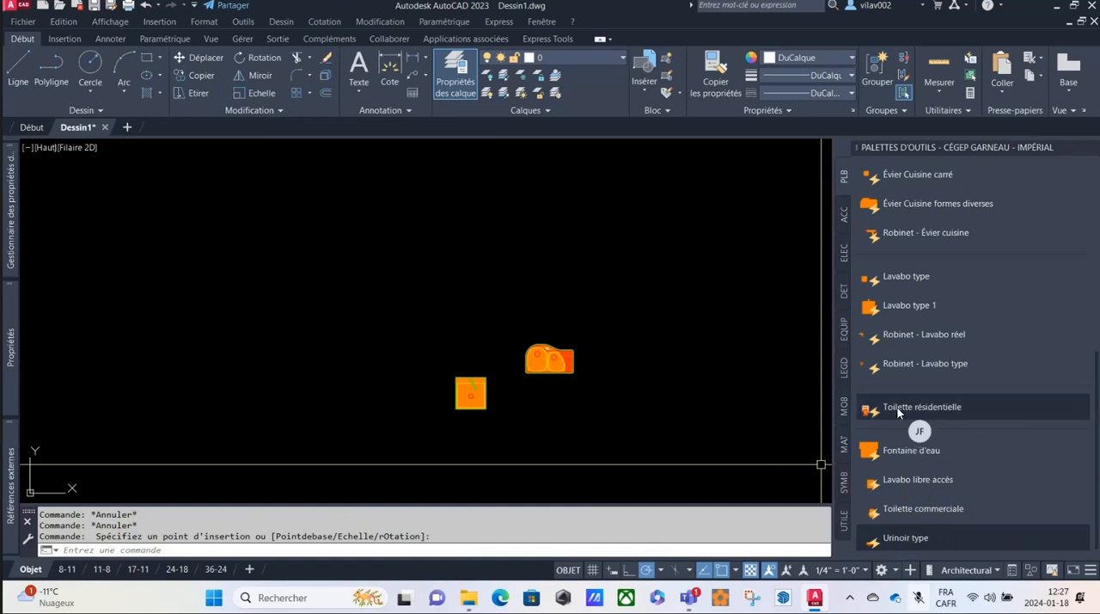
left_click(629, 335)
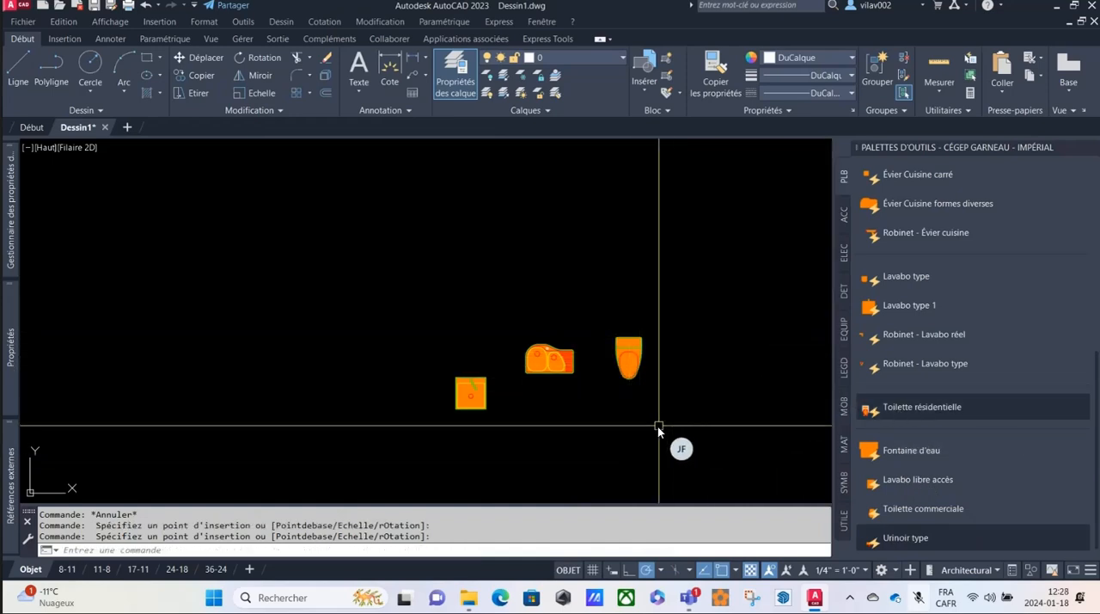
Erase the two kitchen sink blocks and the residential toilet from the drawing.
left_click(390, 300)
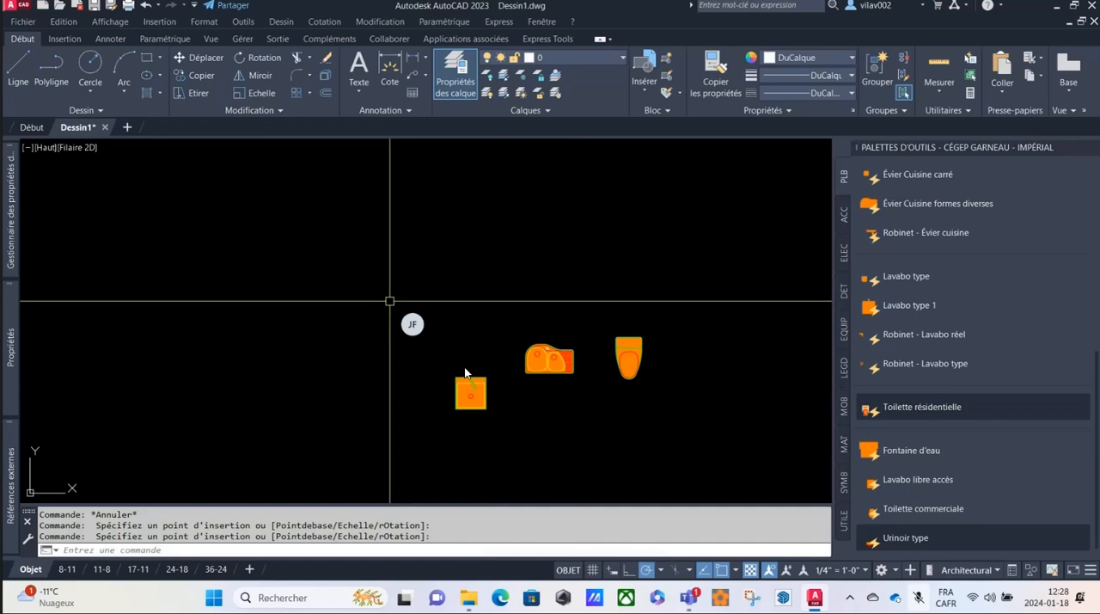
left_click(589, 441)
key("Delete")
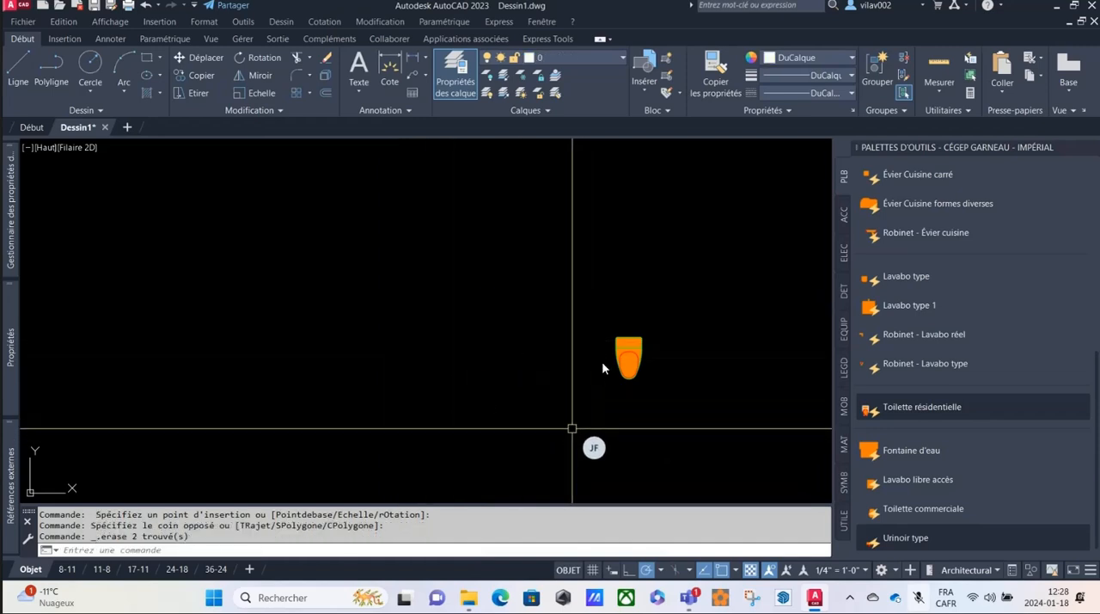
left_click(620, 350)
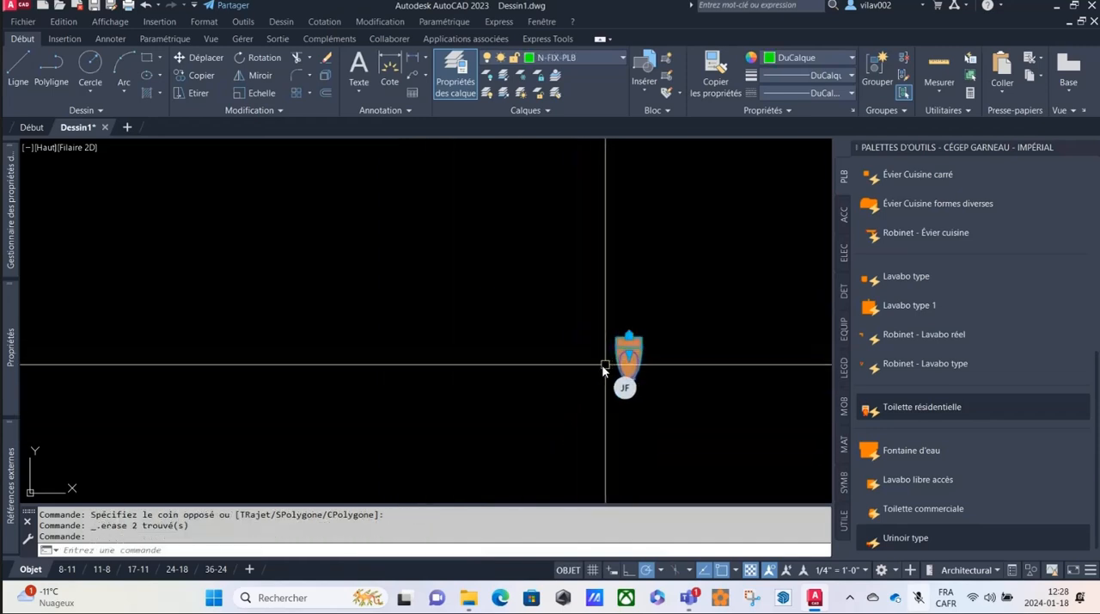
key("Delete")
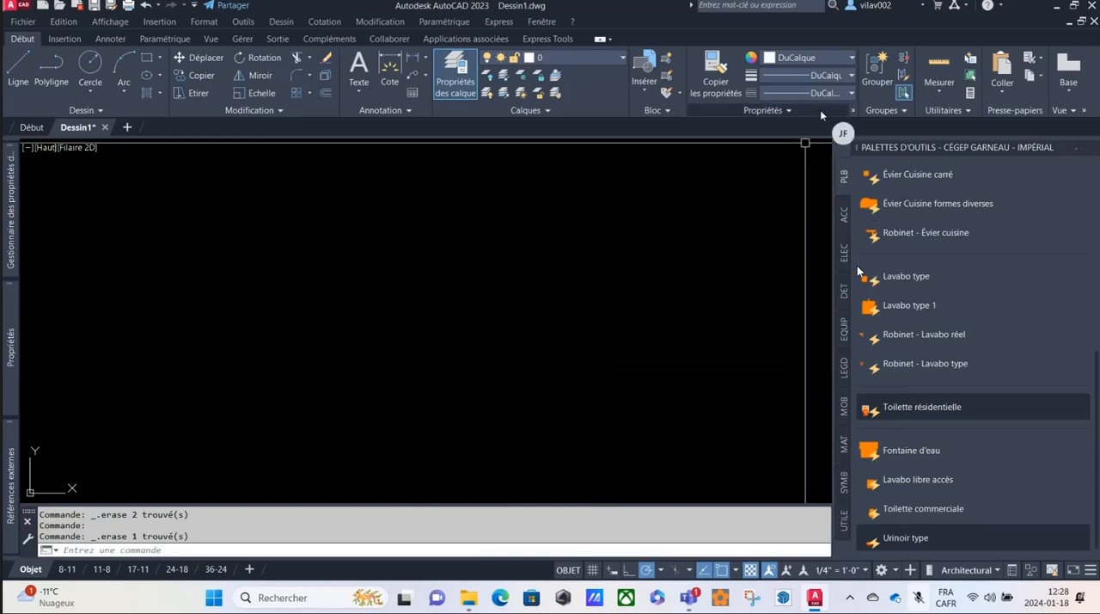
Switch to the ACC palette and try to insert the Automobiles block.
left_click(843, 216)
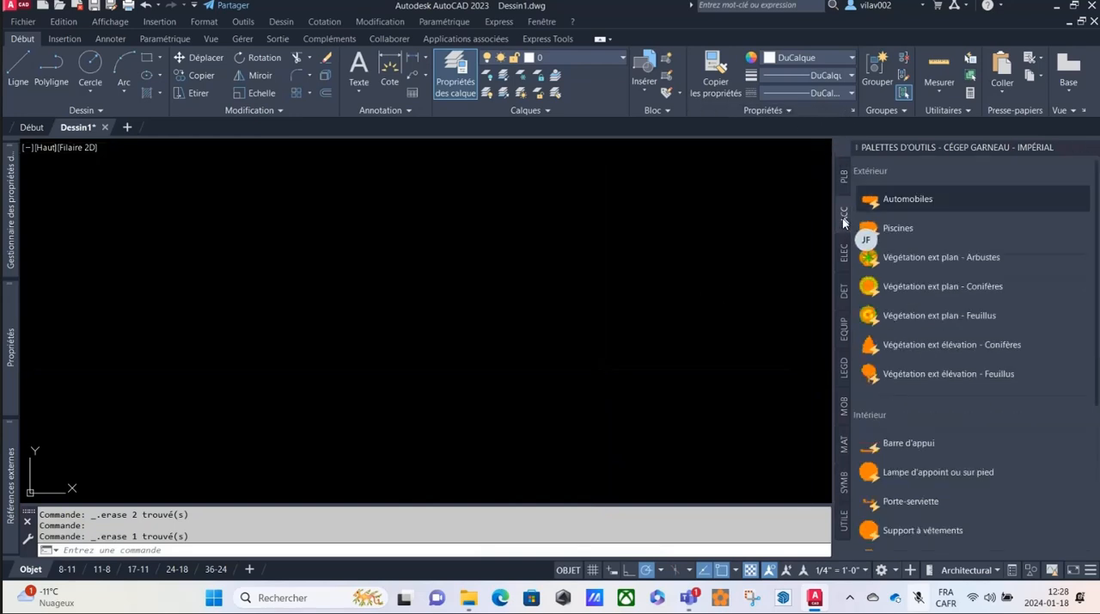
left_click(906, 199)
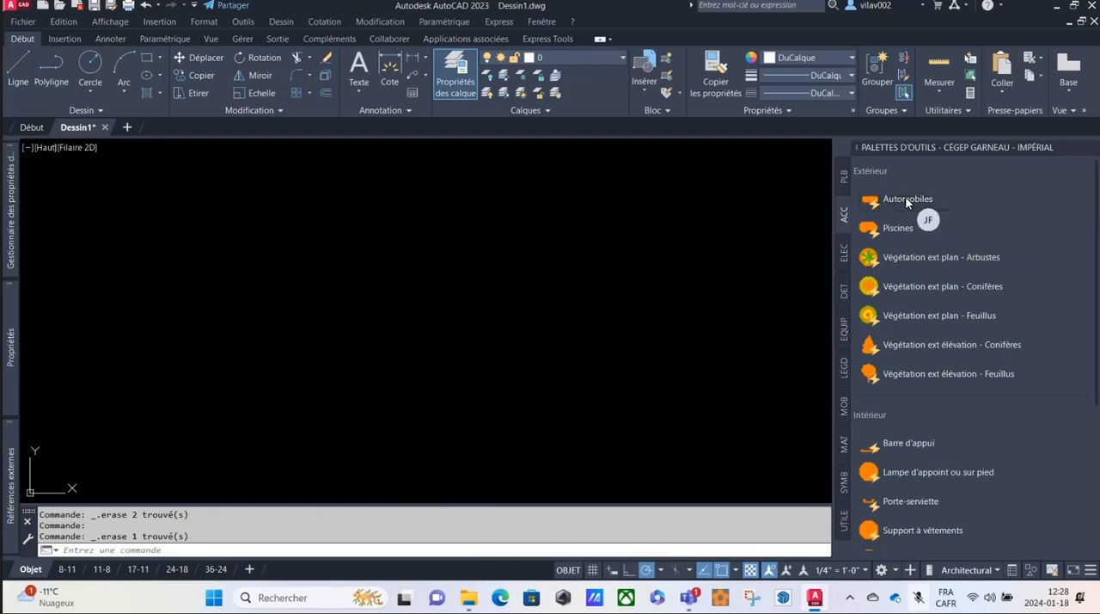
Select all ACC tools and set their source file to ACC.dwg from PALETTES-OUTILS-IMPERIAL in the tool properties.
scroll(975, 352, "down", 3)
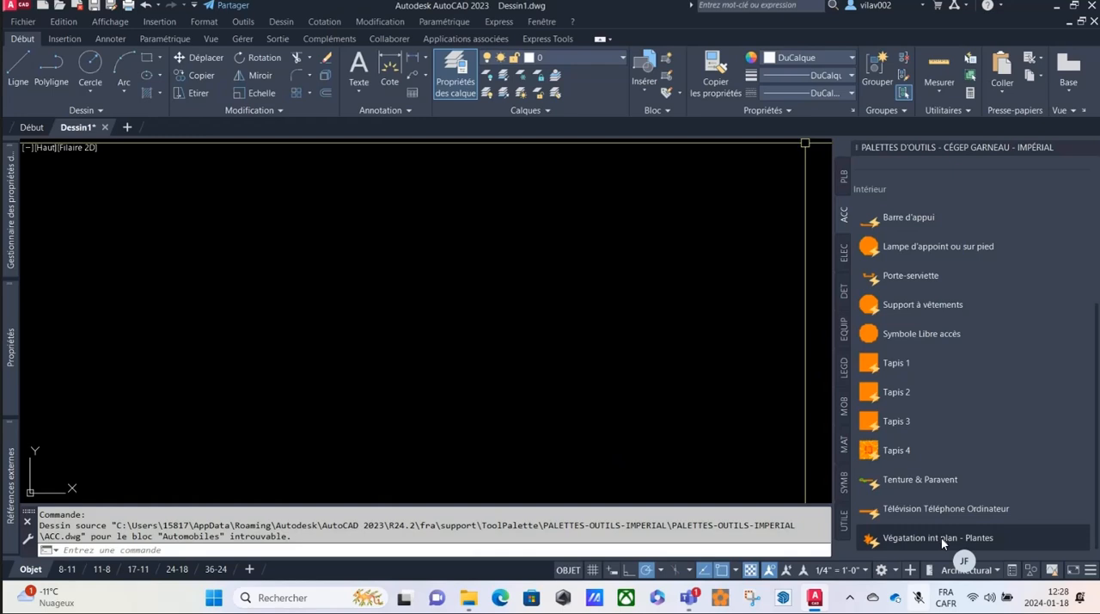
key("ctrl+a")
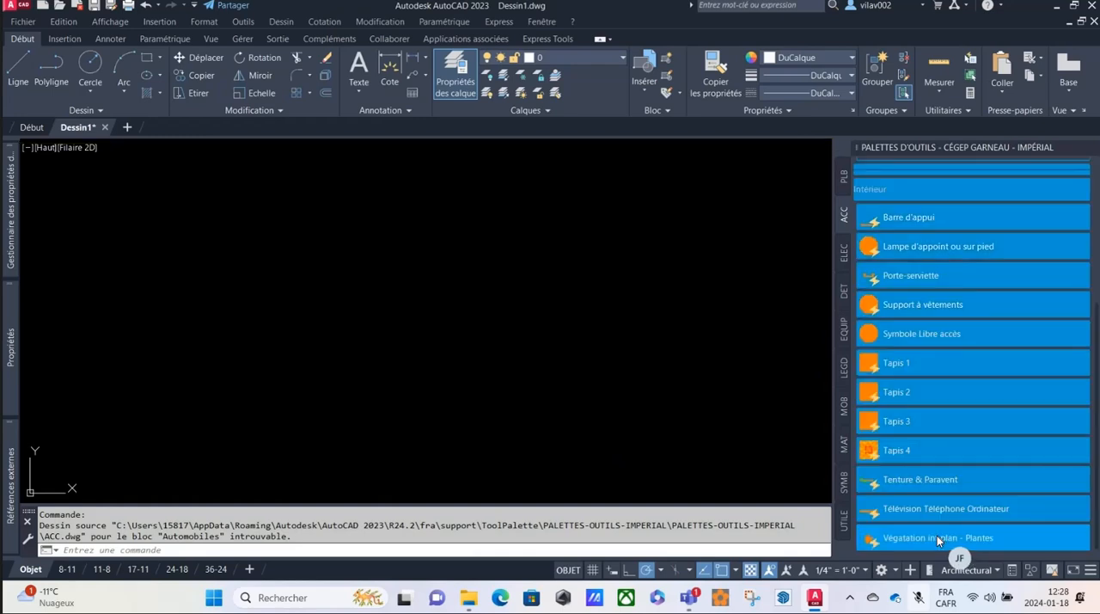
right_click(937, 535)
left_click(971, 526)
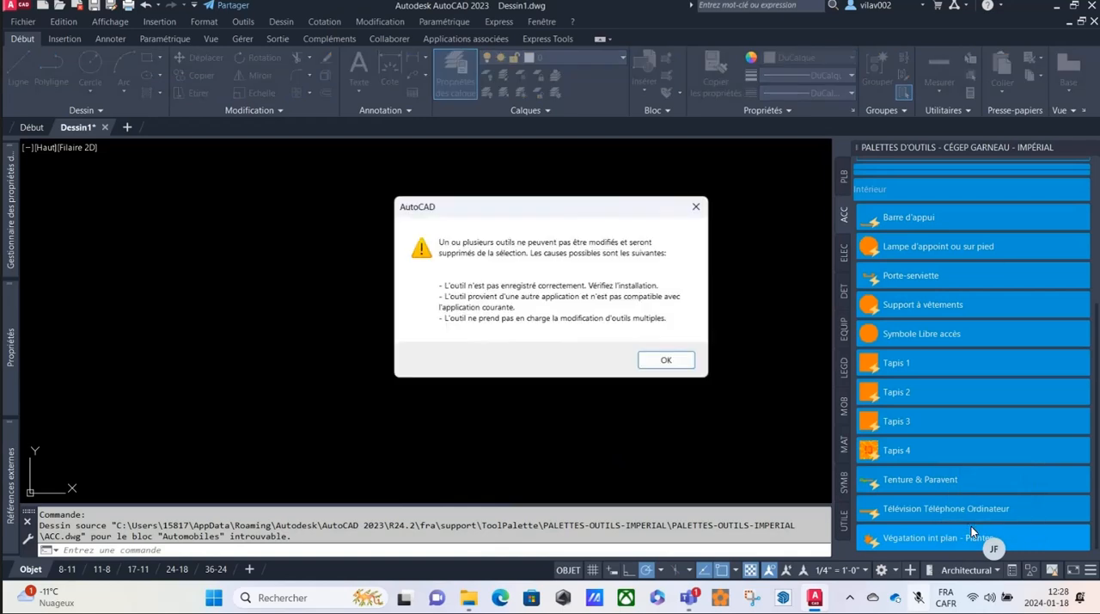
left_click(663, 361)
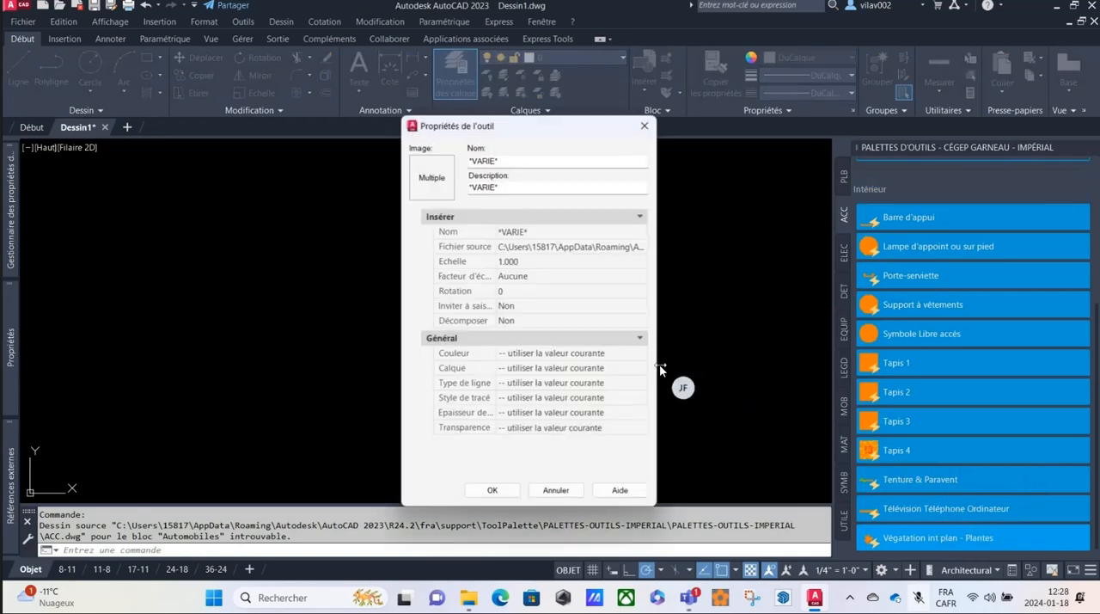
left_click(640, 248)
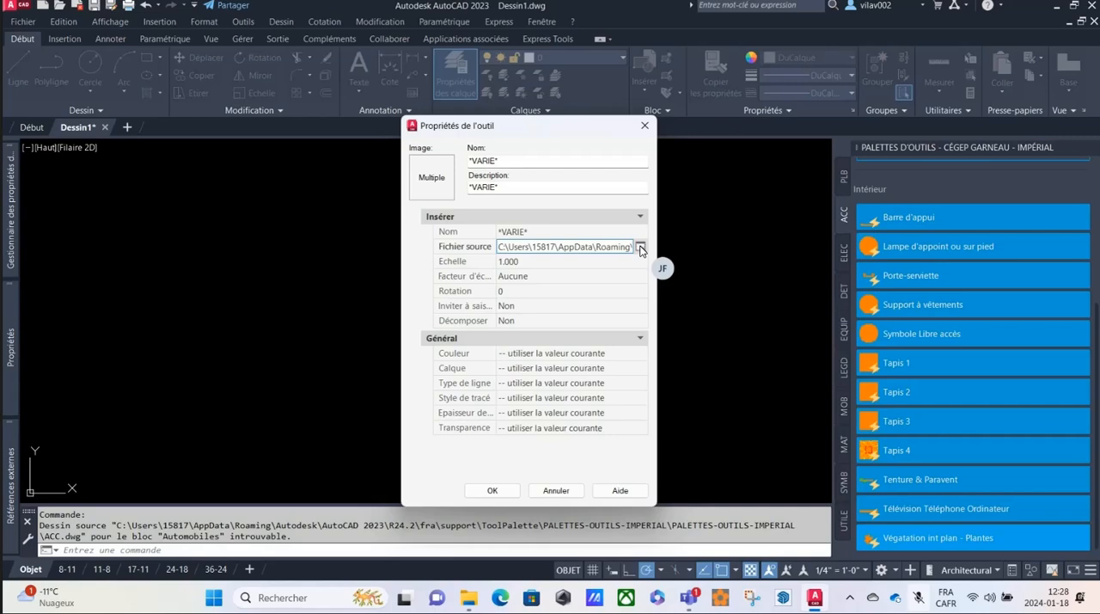
left_click(641, 248)
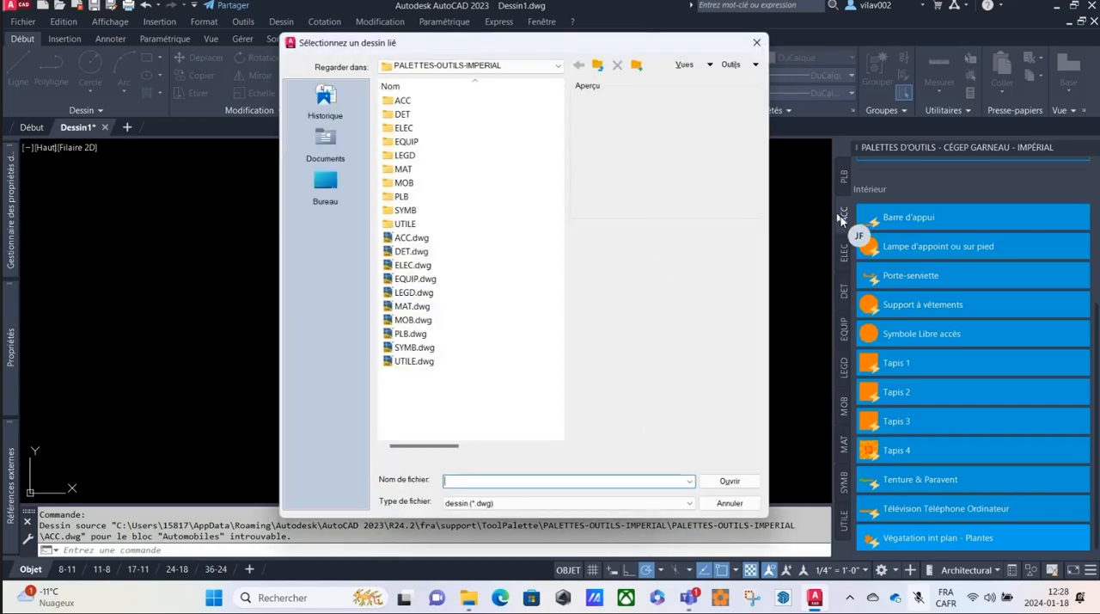
left_click(402, 239)
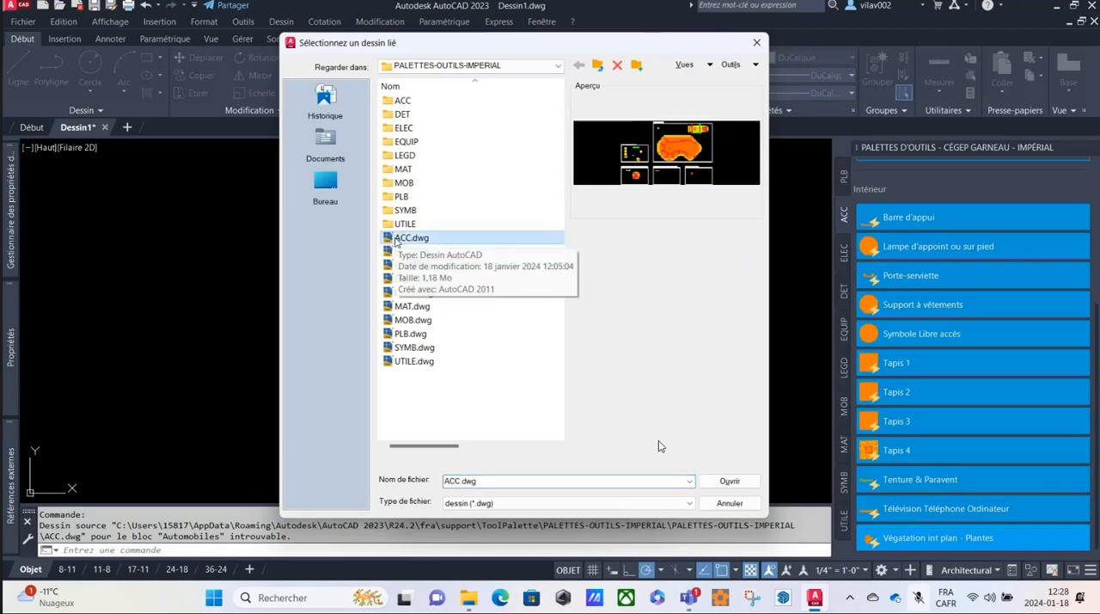
left_click(730, 480)
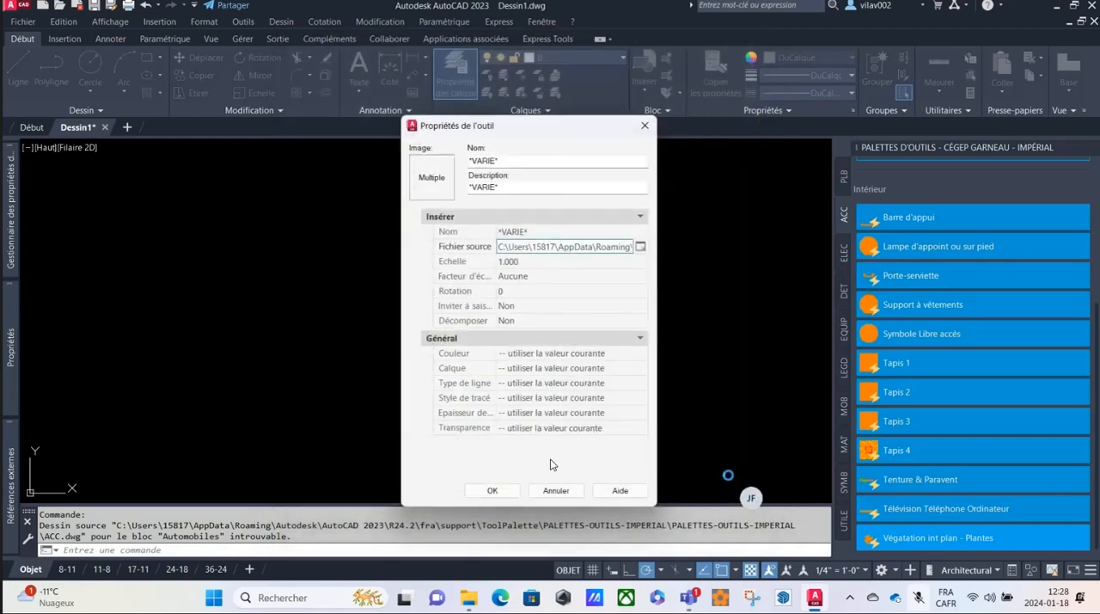
left_click(492, 491)
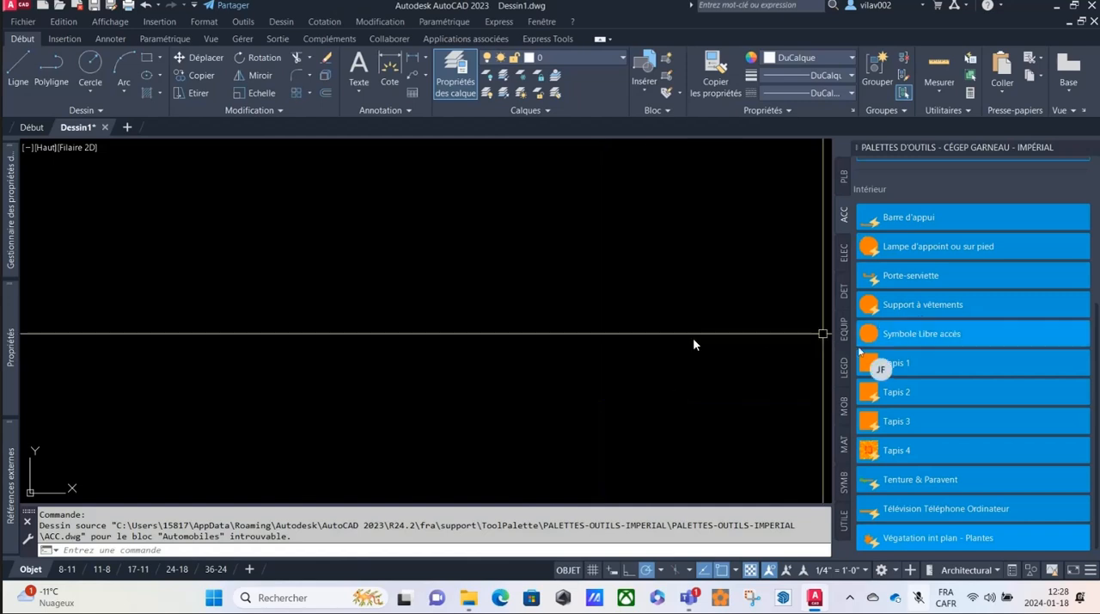
Insert the Tapis 1 block from the ACC palette into the empty drawing area and view it up close.
left_click(912, 371)
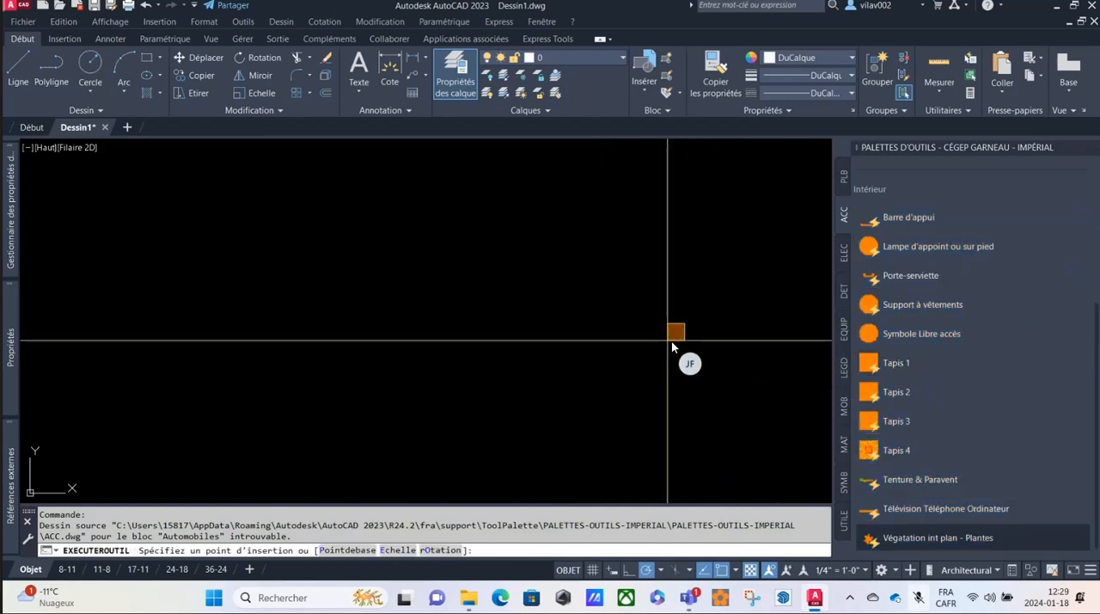
left_click(671, 333)
scroll(694, 333, "up", 5)
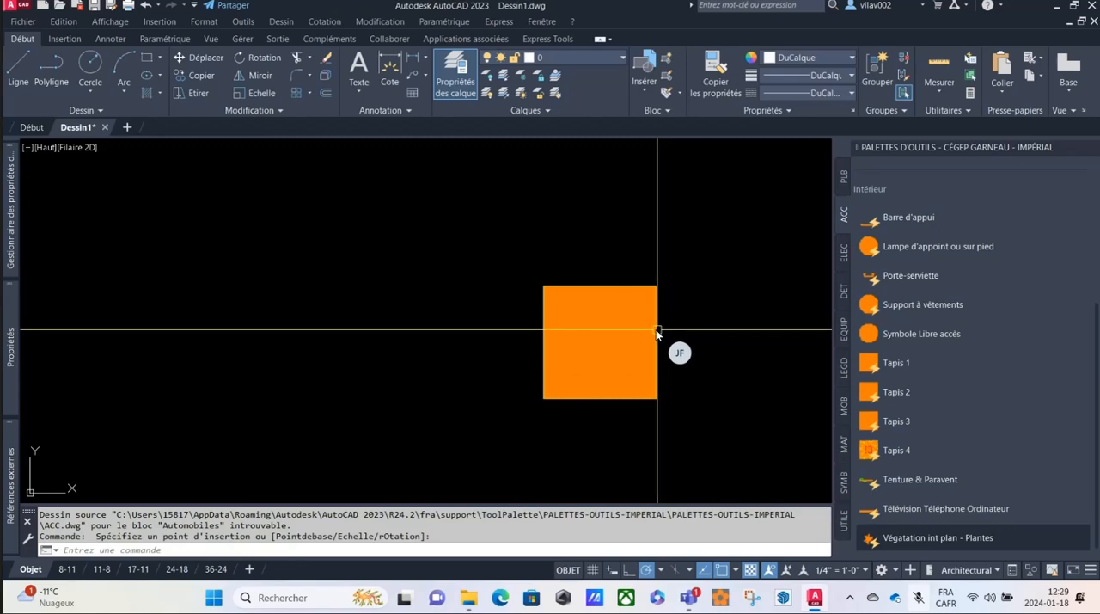
Stretch the placed rug block to about twice its width and nearly twice its height.
left_click(658, 331)
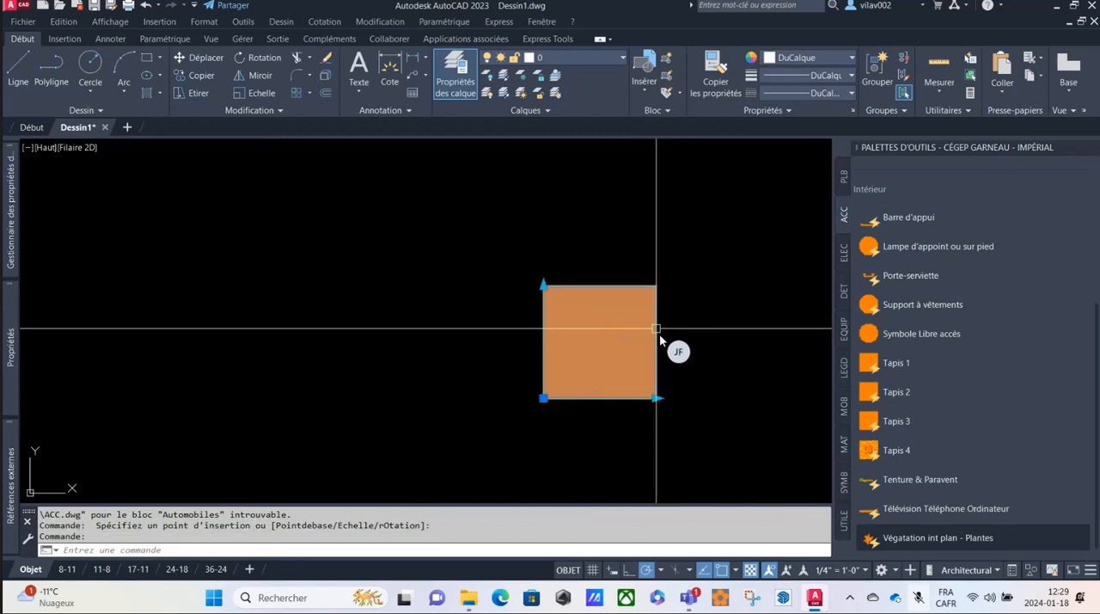
left_click(655, 398)
left_click(782, 398)
left_click(543, 285)
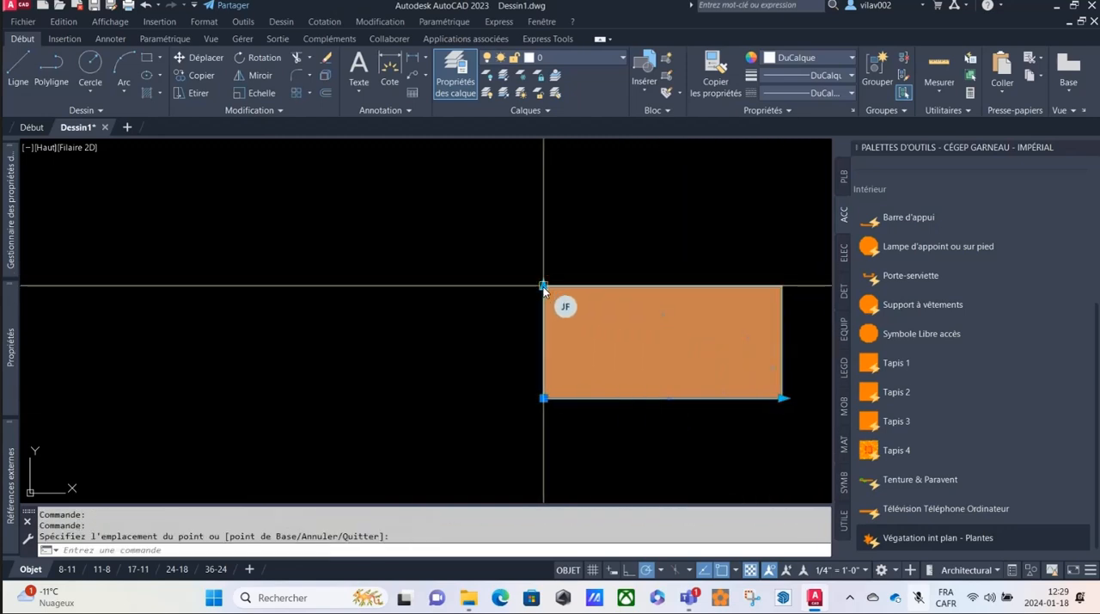
left_click(539, 193)
Deselect the rug block, reselect it with a selection window and erase it.
scroll(387, 300, "down", 4)
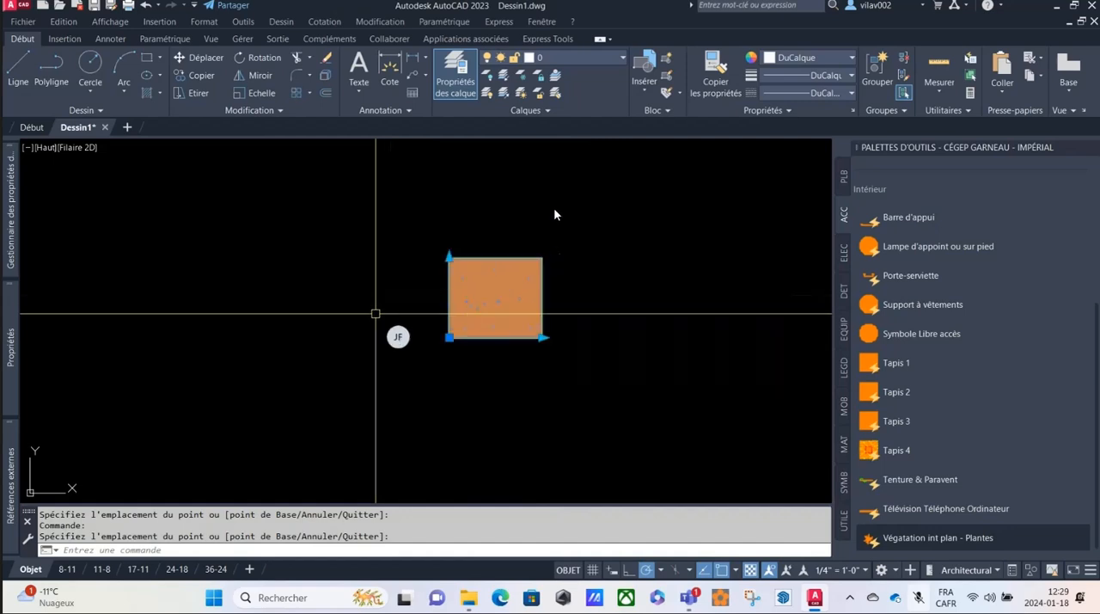
scroll(375, 313, "down", 2)
key("Escape")
left_click(518, 239)
left_click(441, 327)
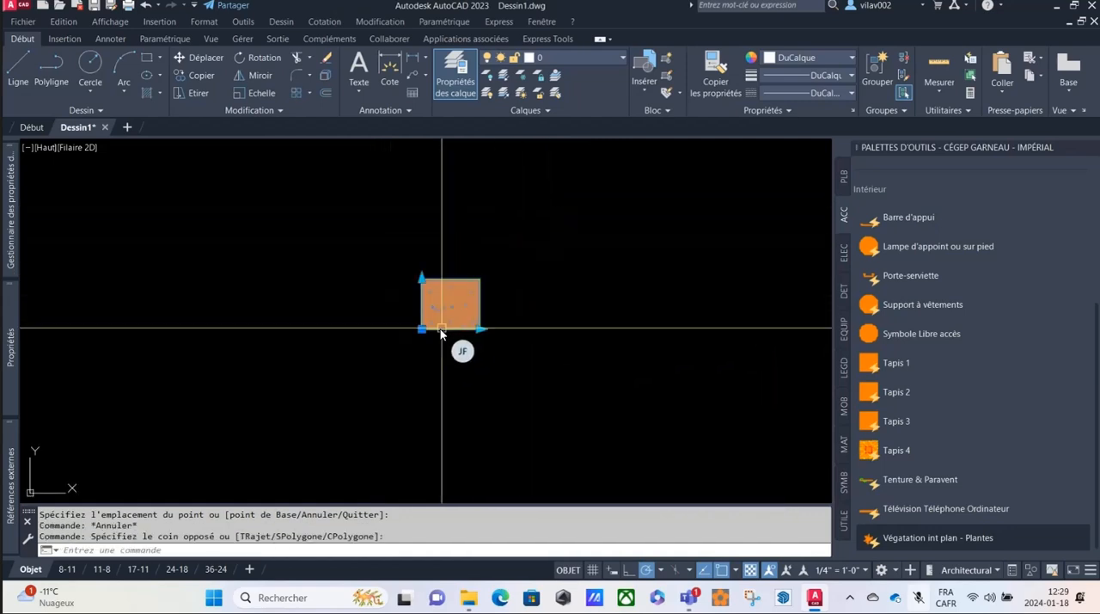
key("Delete")
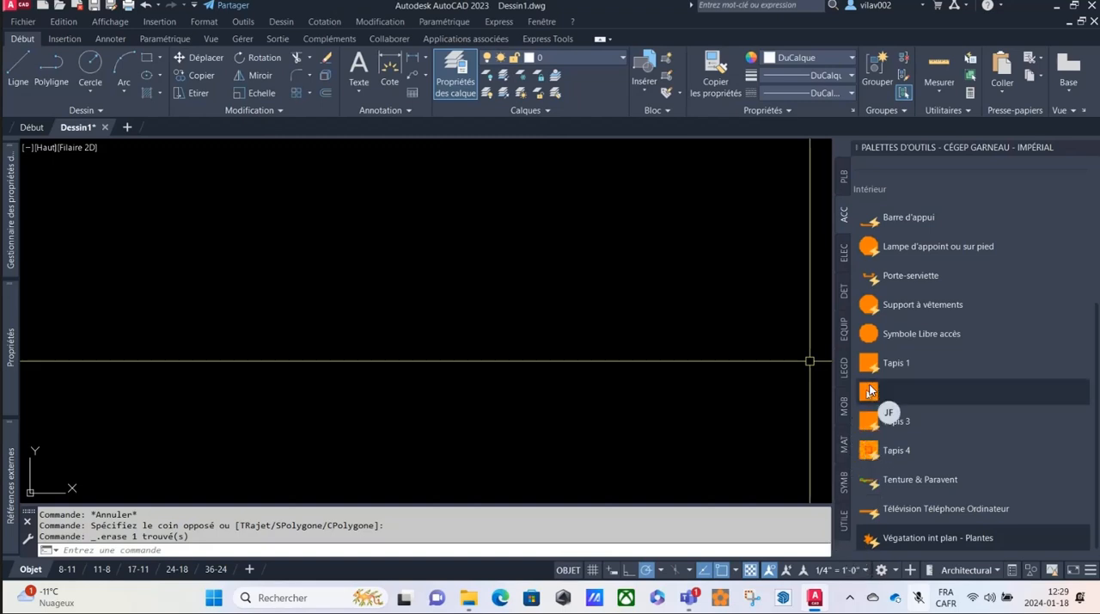
Switch to the Cégep Garneau - Métrique palette group and try to insert the Automobiles M block from its ACC-M palette.
right_click(913, 145)
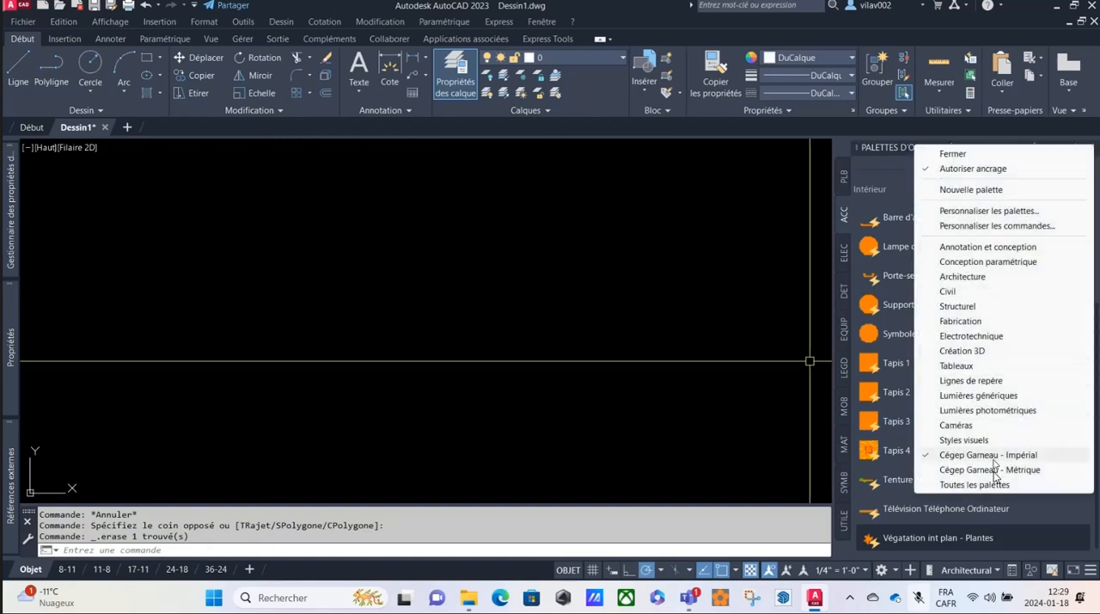
left_click(993, 470)
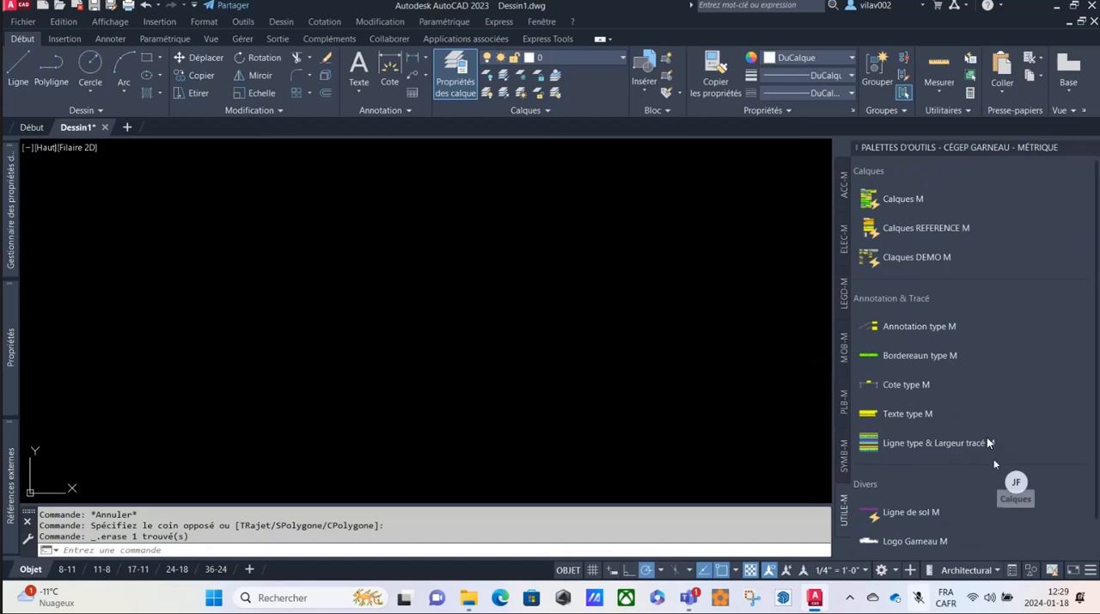
left_click(846, 180)
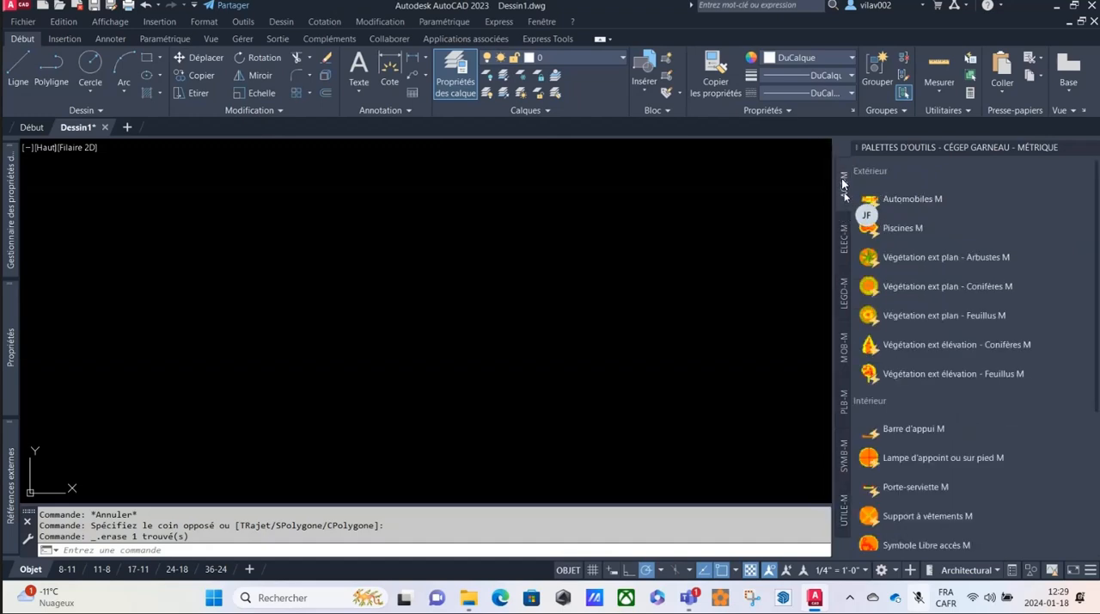
left_click(913, 198)
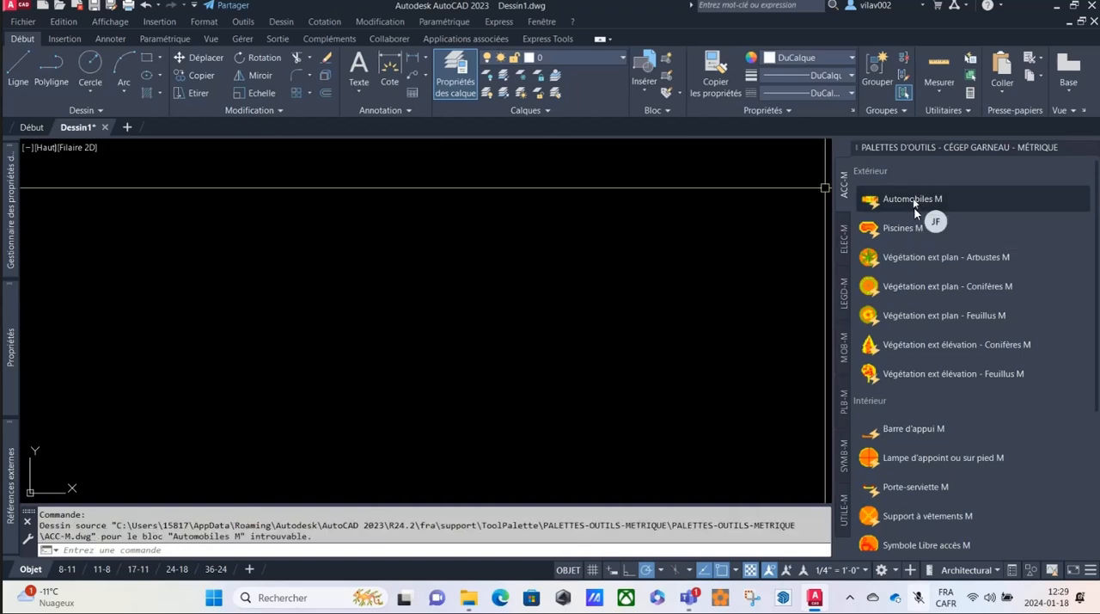
Select all the tools in the ACC-M palette and open their shared tool properties.
scroll(915, 210, "down", 3)
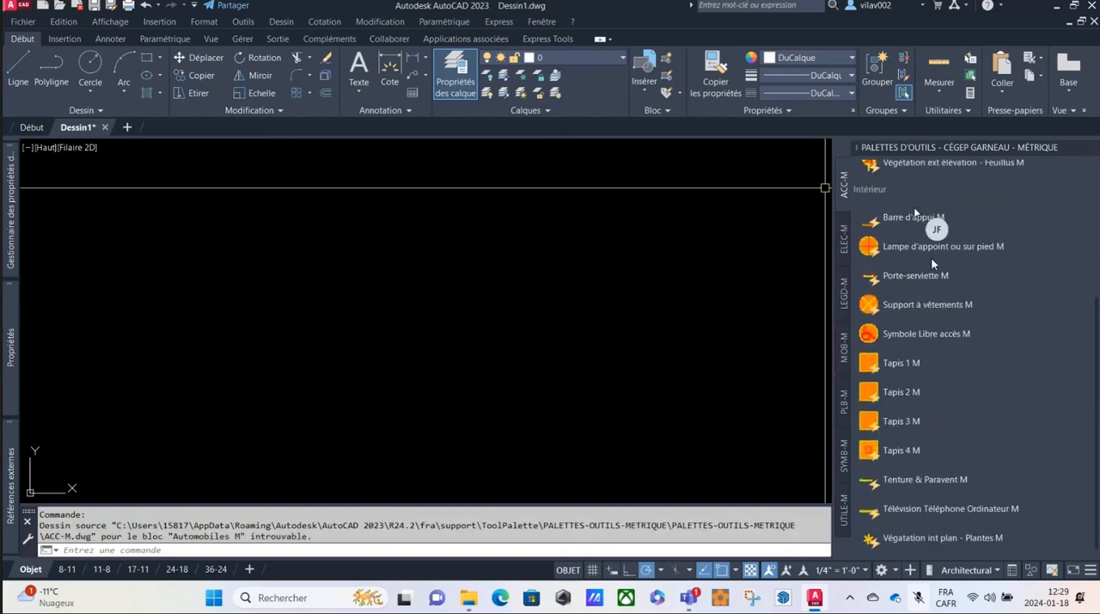
left_click(929, 537, "shift")
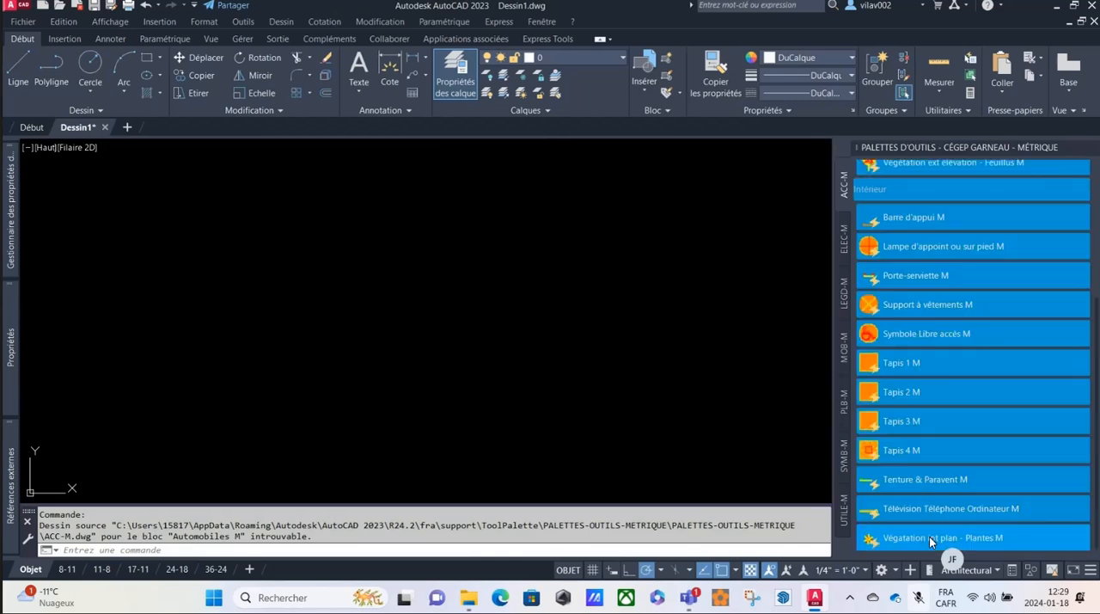
right_click(929, 536)
left_click(965, 527)
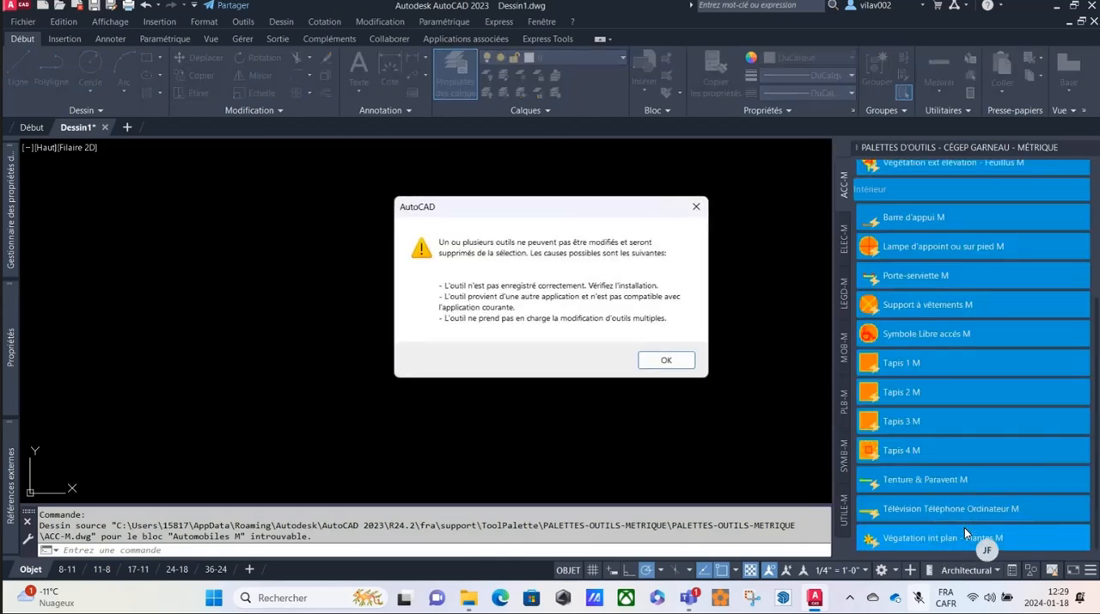
left_click(674, 359)
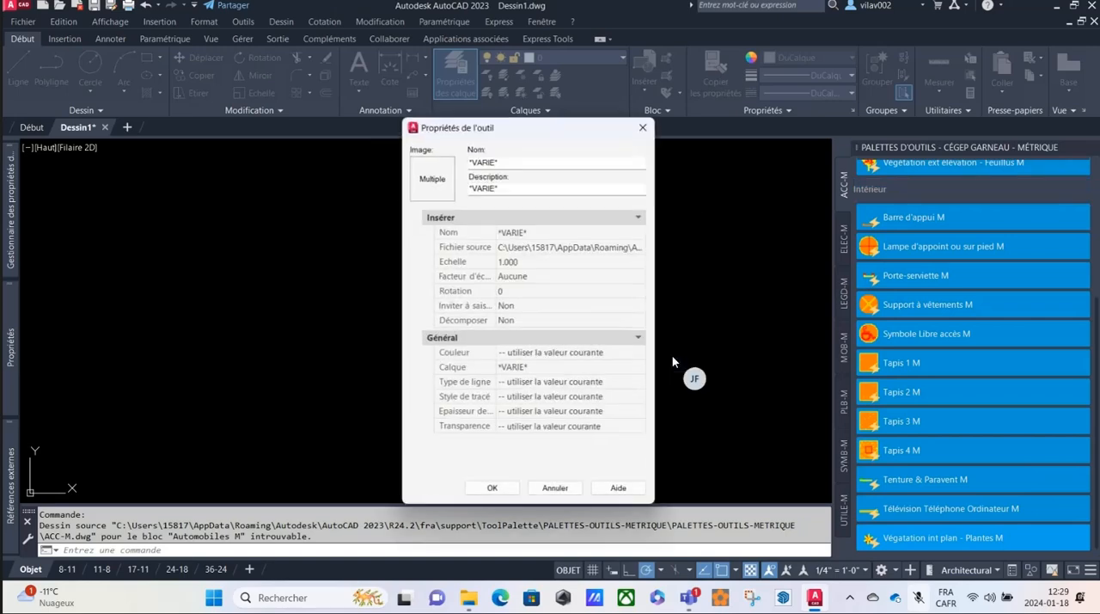
Set the selected tools' source file to ACC-M.dwg from the PALETTES-OUTILS-METRIQUE folder in ToolPalette and apply the change.
left_click(623, 249)
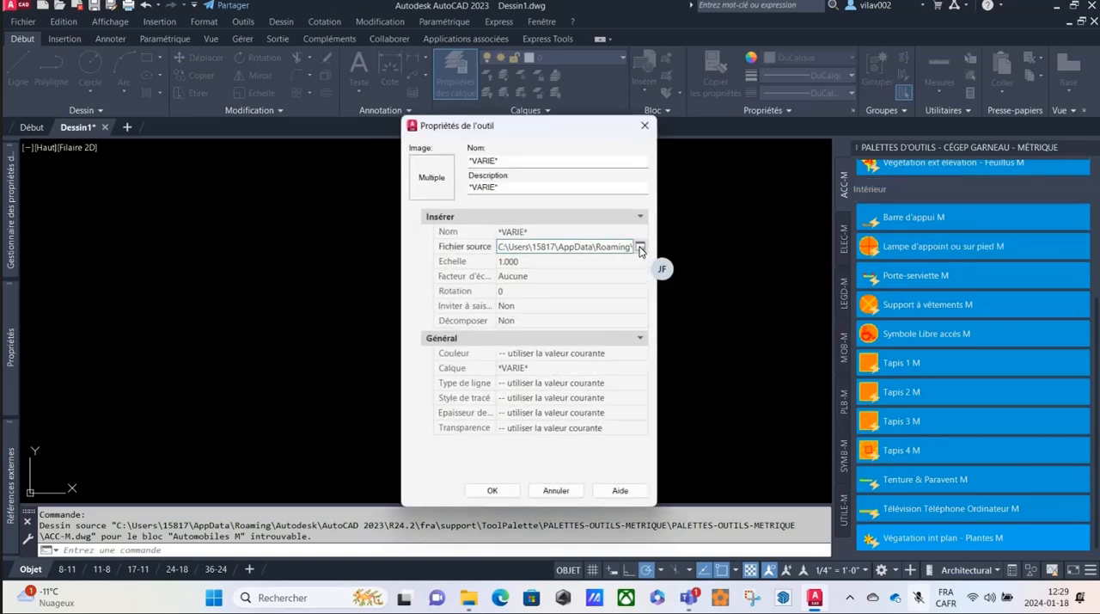
left_click(639, 247)
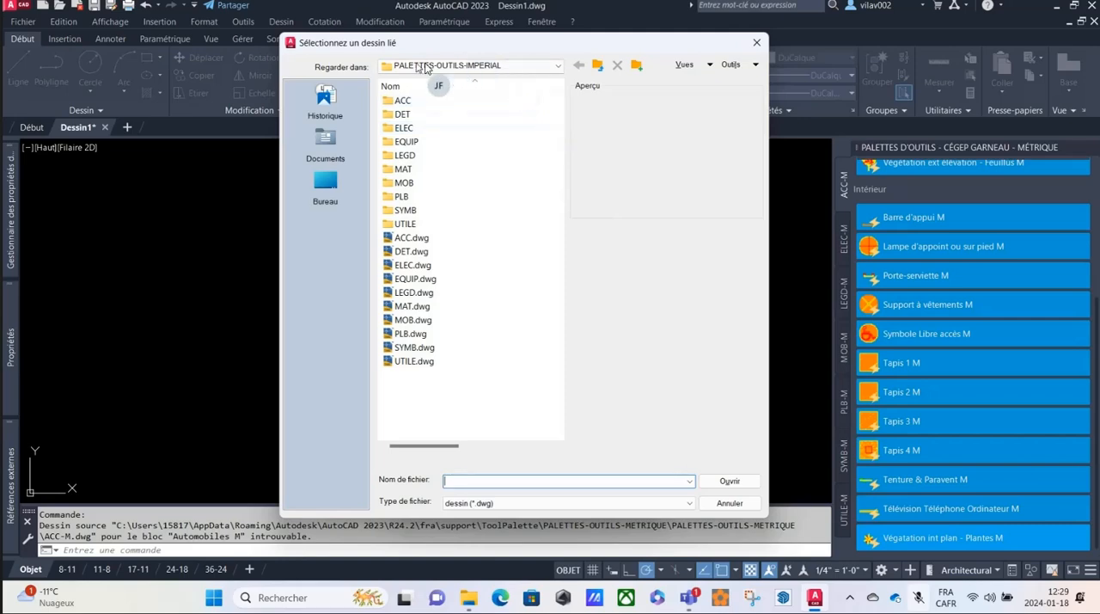
left_click(554, 69)
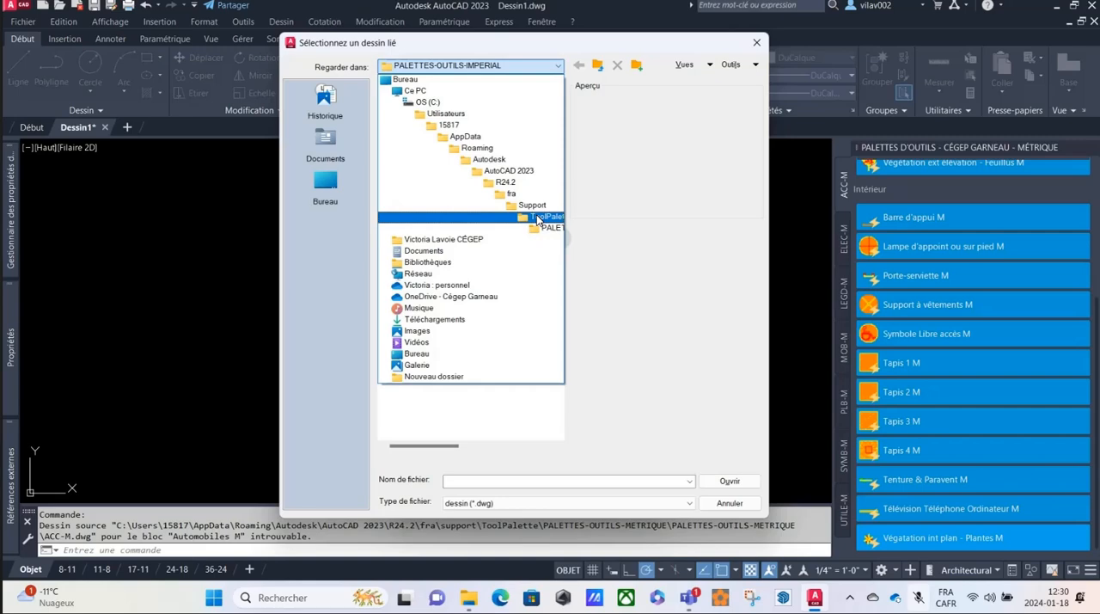
left_click(537, 220)
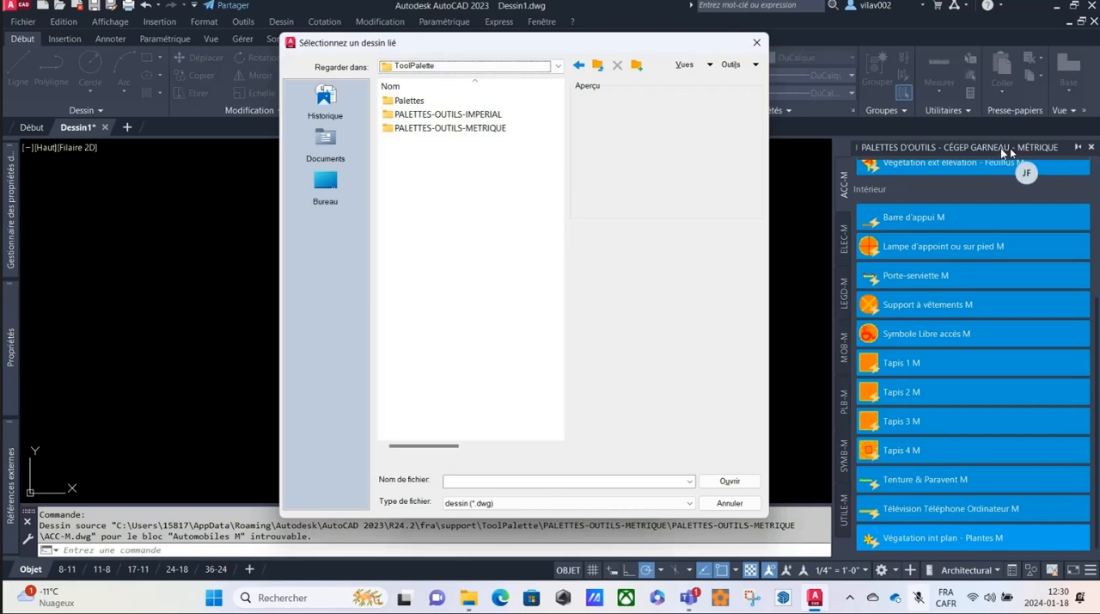
double_click(429, 128)
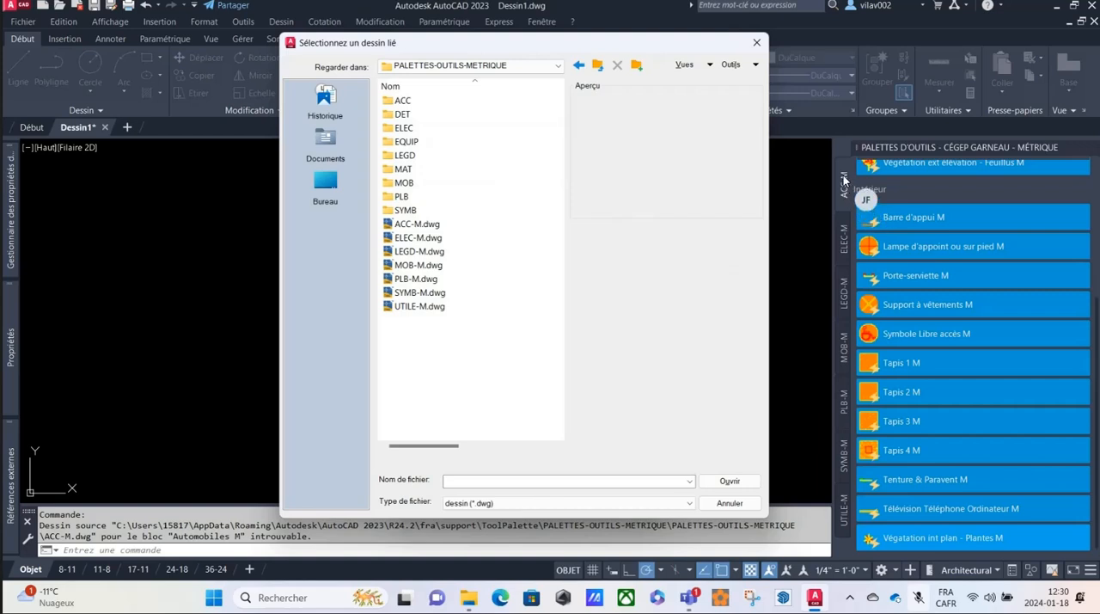
left_click(400, 225)
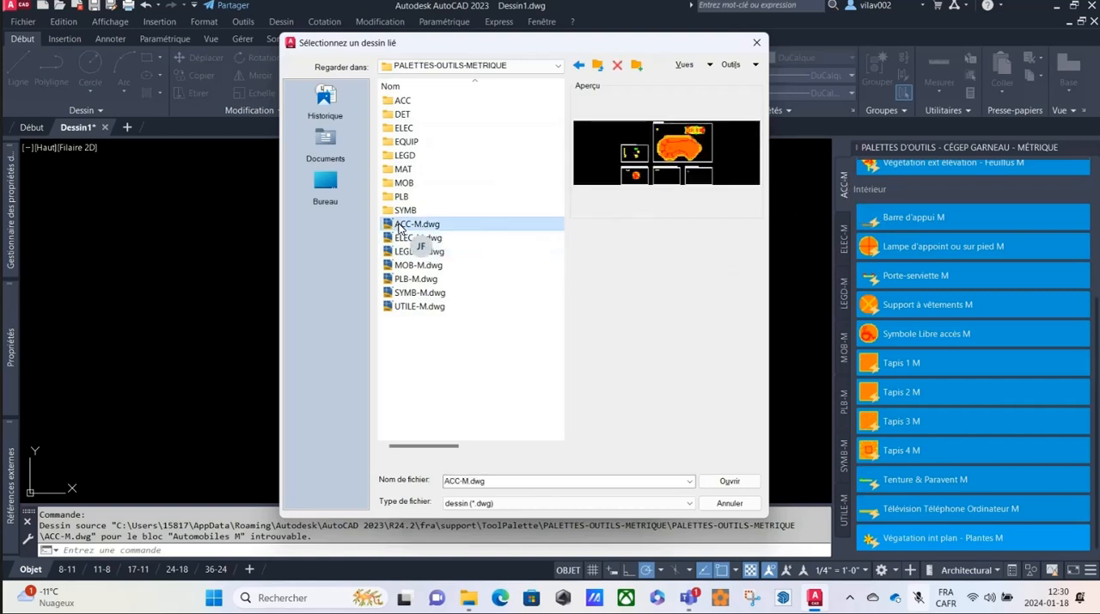
left_click(731, 483)
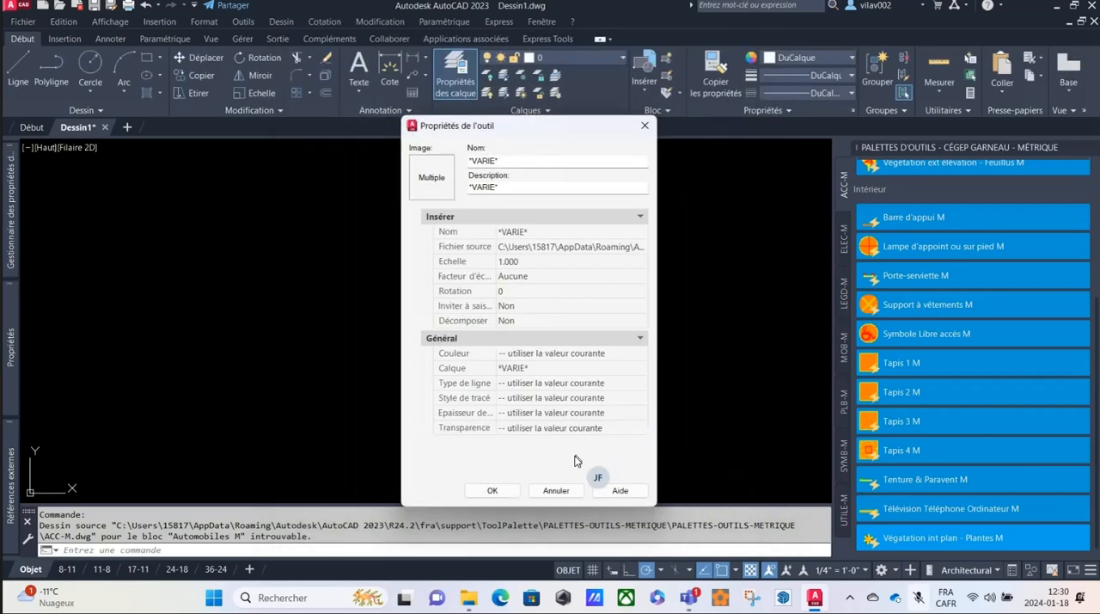
left_click(505, 491)
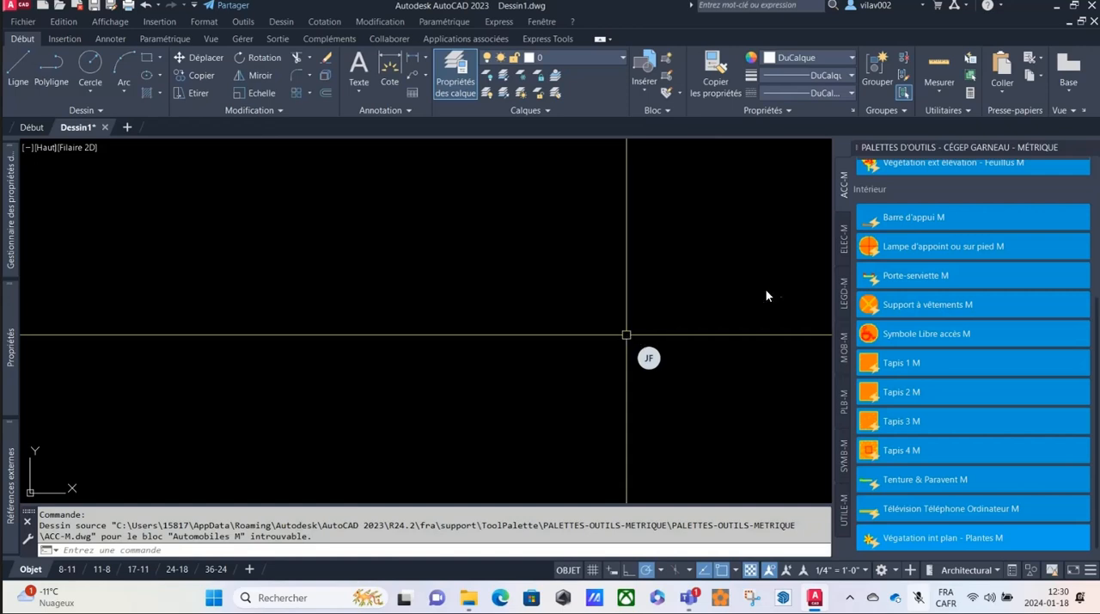
Test-insert the Symbole Libre accès M block in the drawing area, then select it with a window and erase it.
left_click(905, 337)
left_click(668, 337)
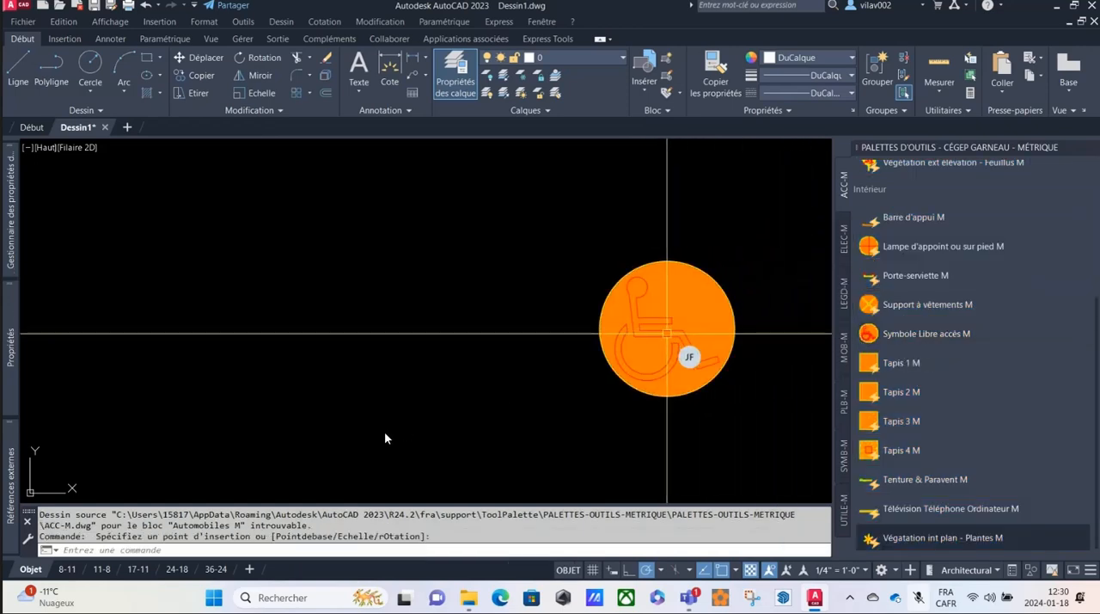
left_click(688, 244)
left_click(650, 294)
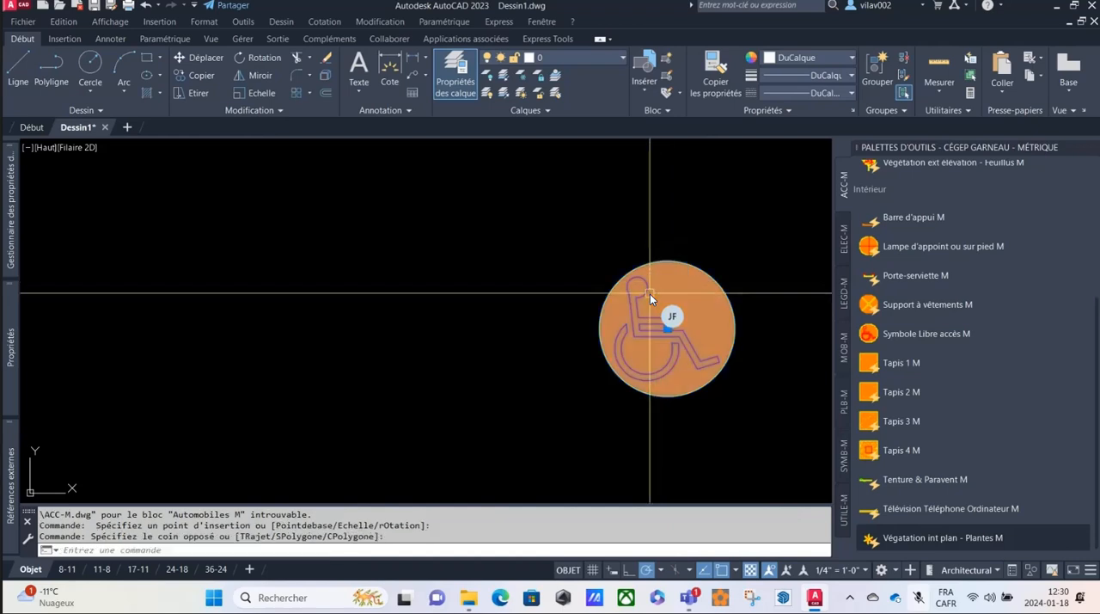
key("Delete")
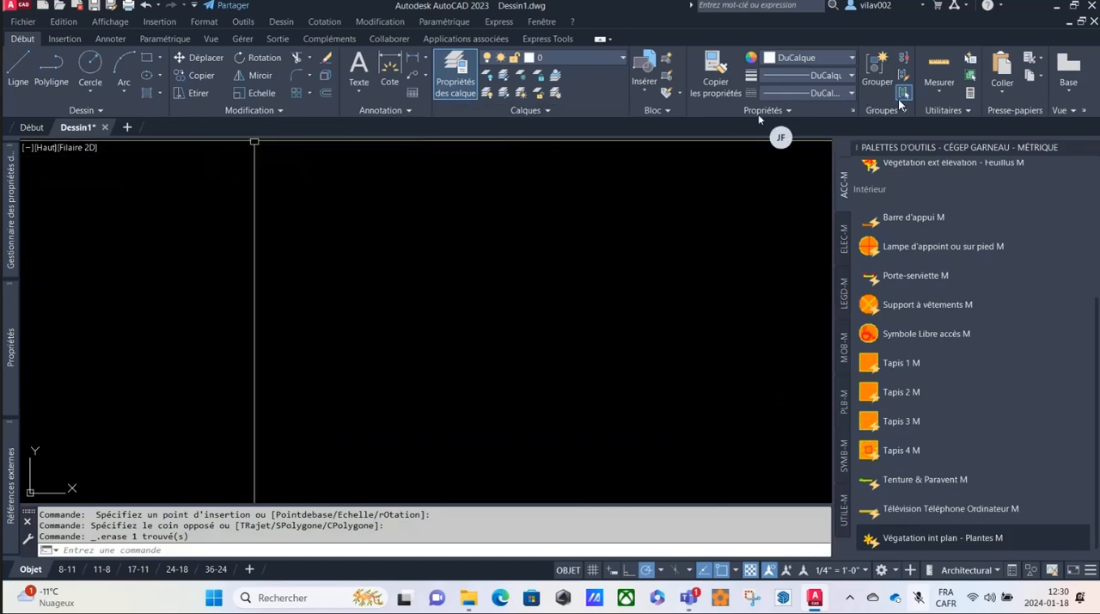
Quit AutoCAD without saving the changes to Dessin1.dwg and relaunch AutoCAD 2023 from the desktop.
left_click(1092, 6)
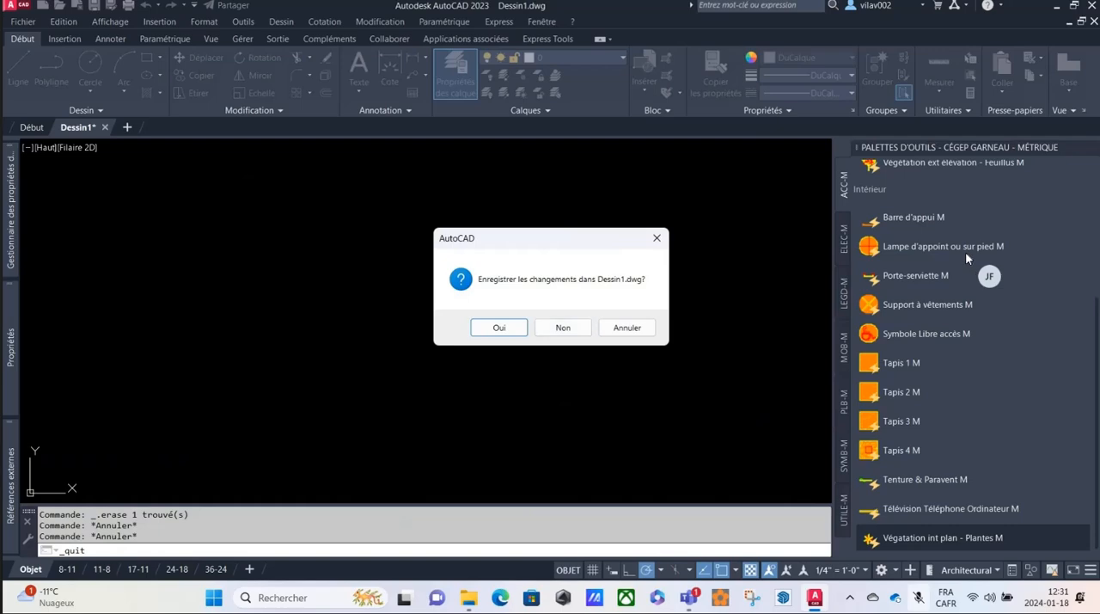
left_click(564, 328)
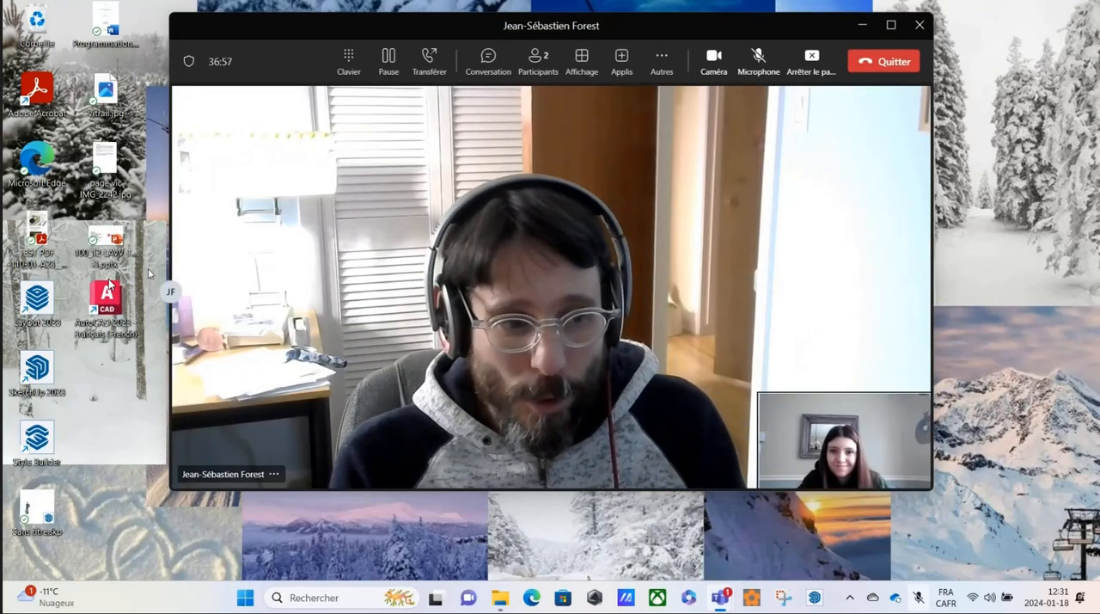
double_click(104, 299)
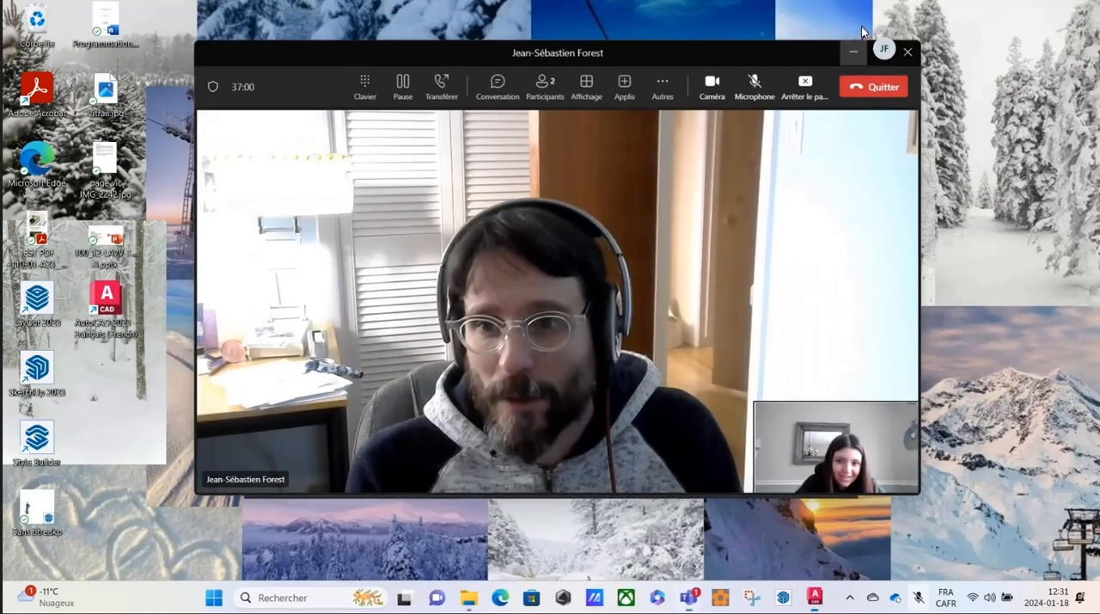
left_click(853, 52)
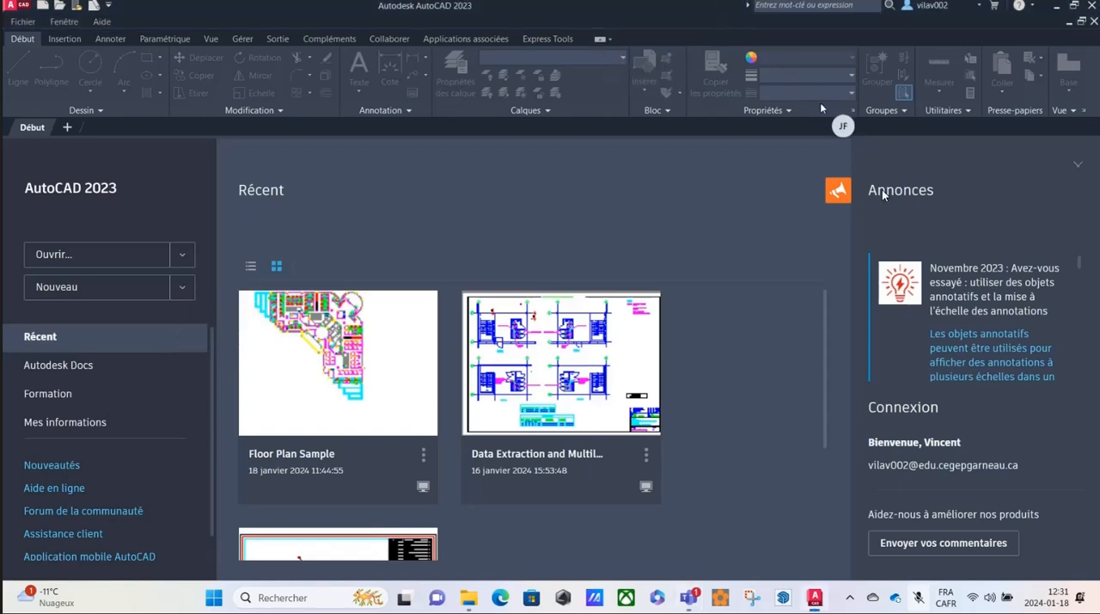
Create a new drawing from the Cegep Garneau - Imperial_H24.dwt template and maximize the AutoCAD window.
left_click_drag(502, 11, 765, 37)
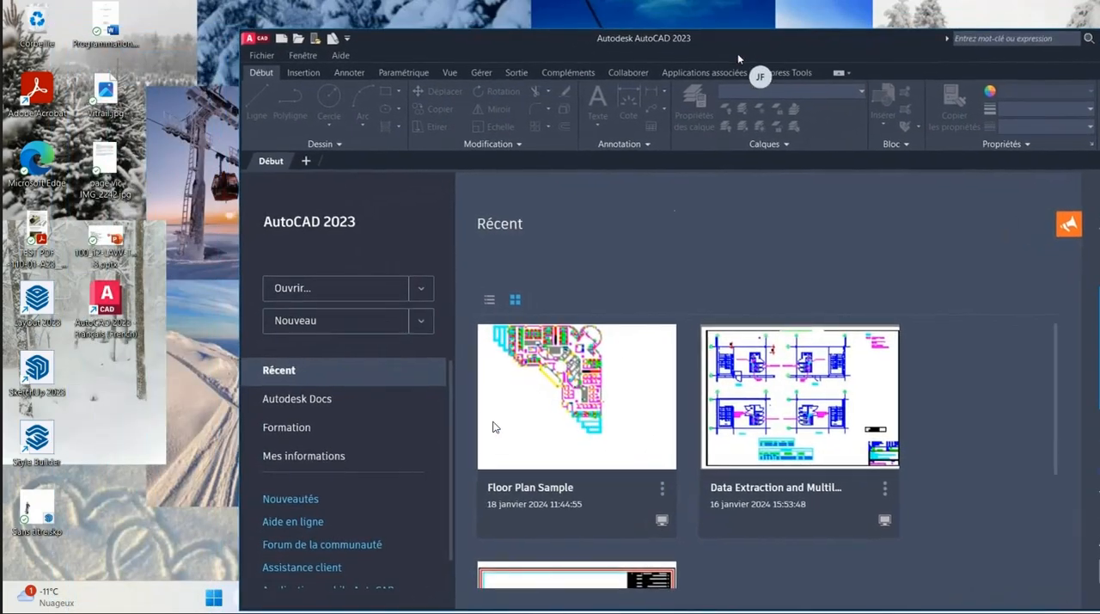
left_click(422, 321)
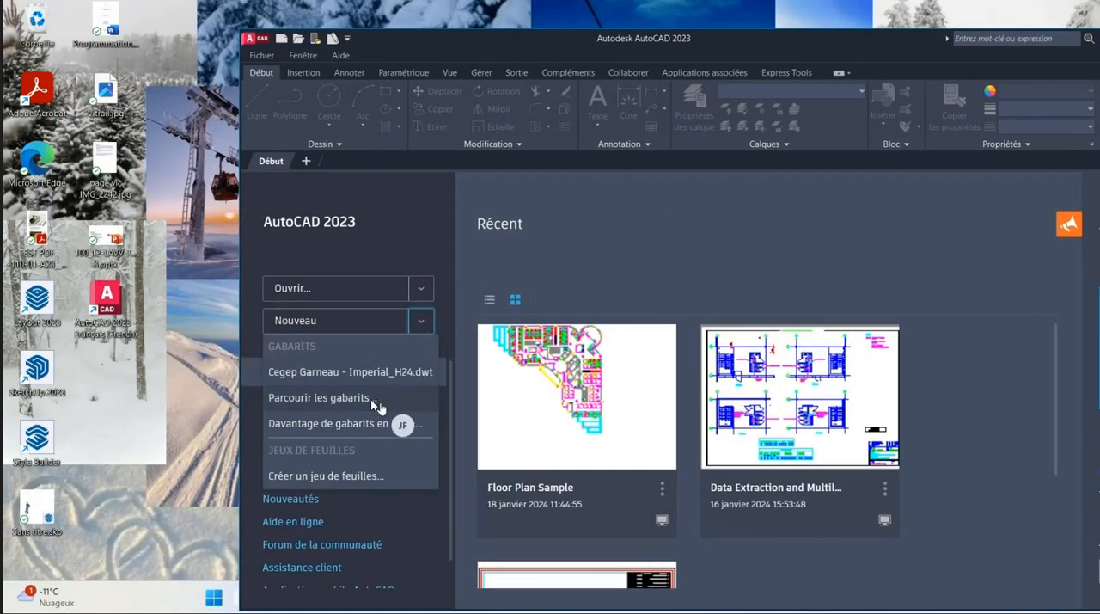
left_click(361, 372)
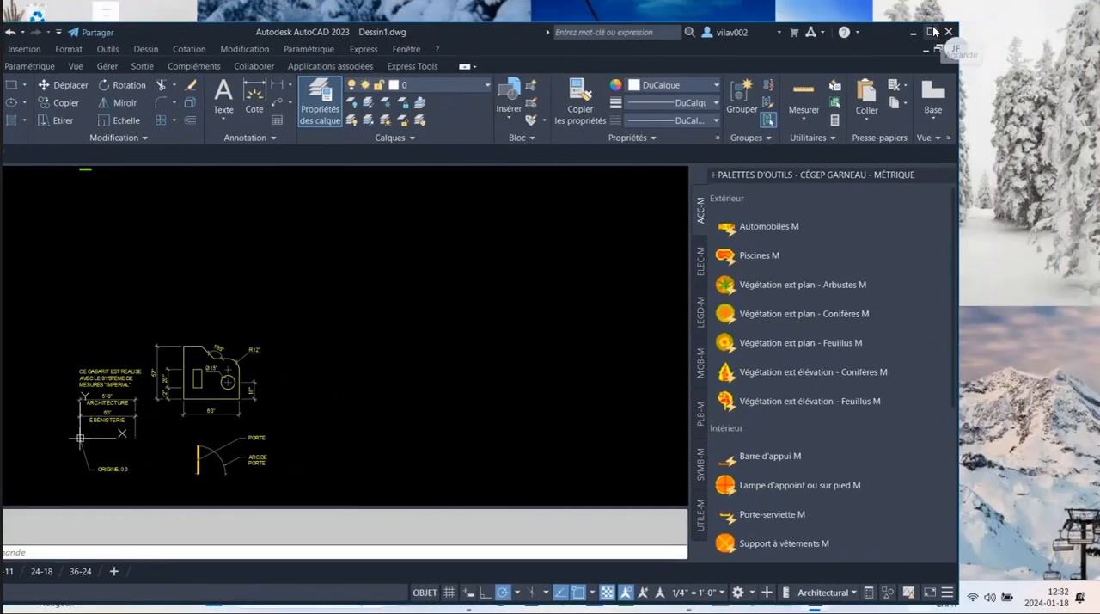
left_click(932, 31)
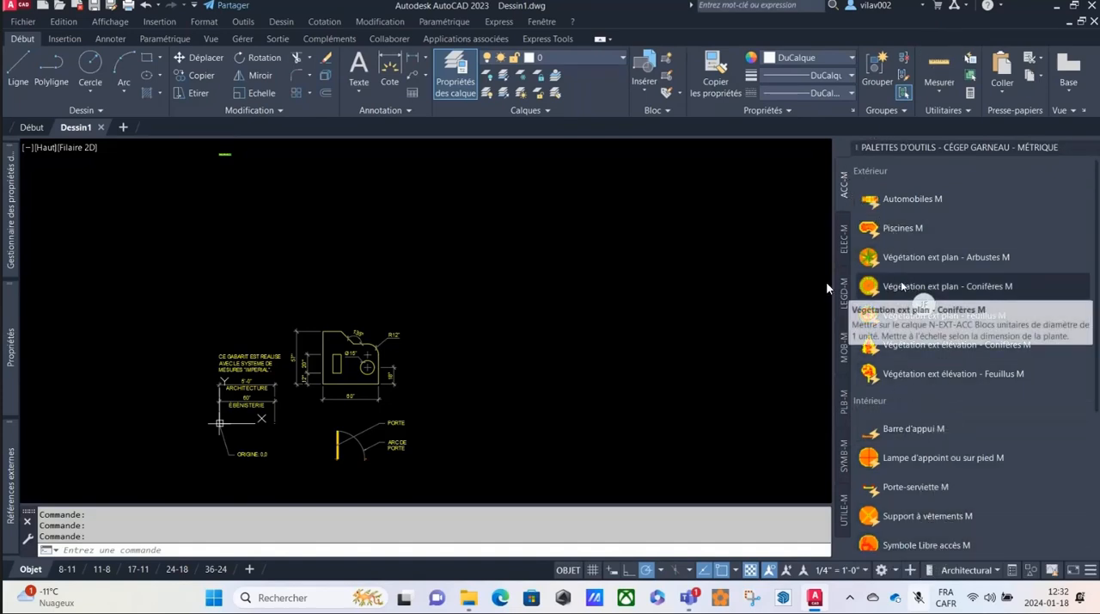
Insert the Végétation ext plan - Conifères M block beside the template's sample drawings and check it up close and against them.
left_click(902, 287)
scroll(591, 306, "up", 8)
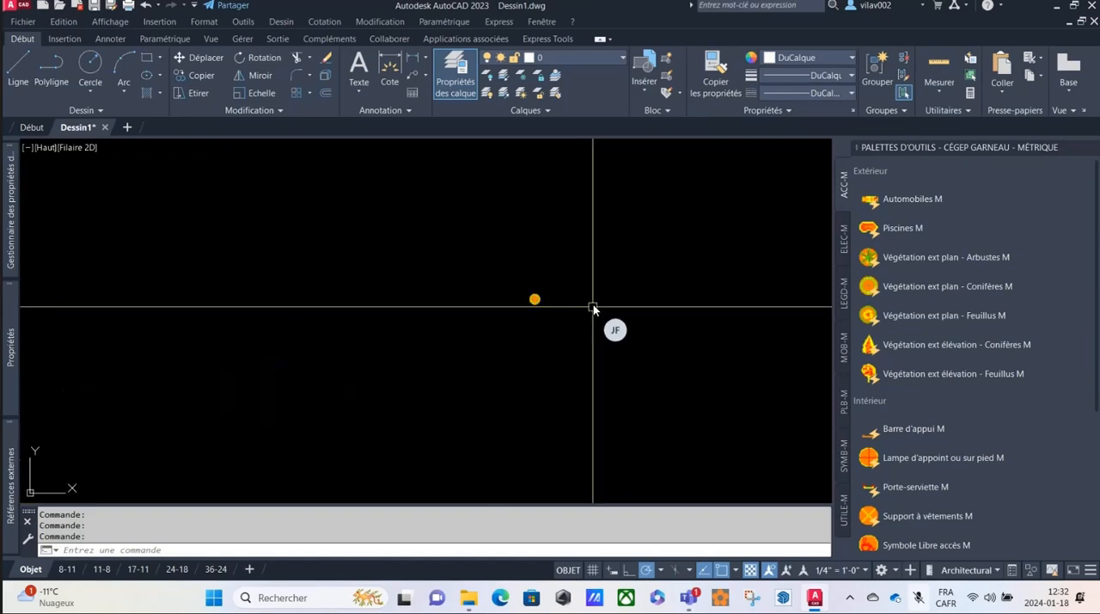
scroll(525, 303, "up", 8)
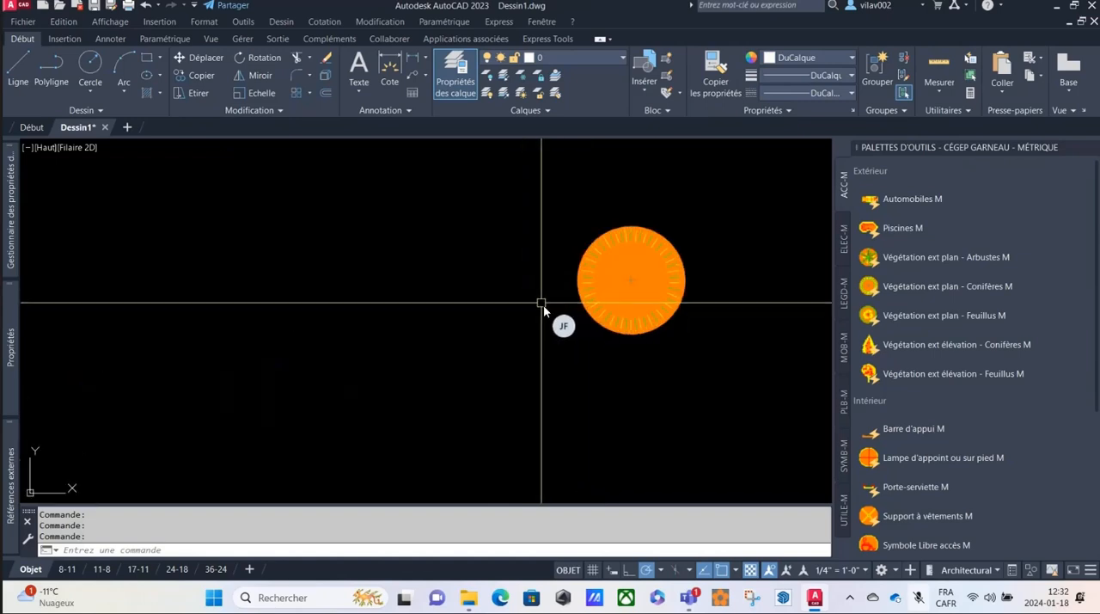
scroll(543, 328, "down", 6)
scroll(678, 289, "down", 5)
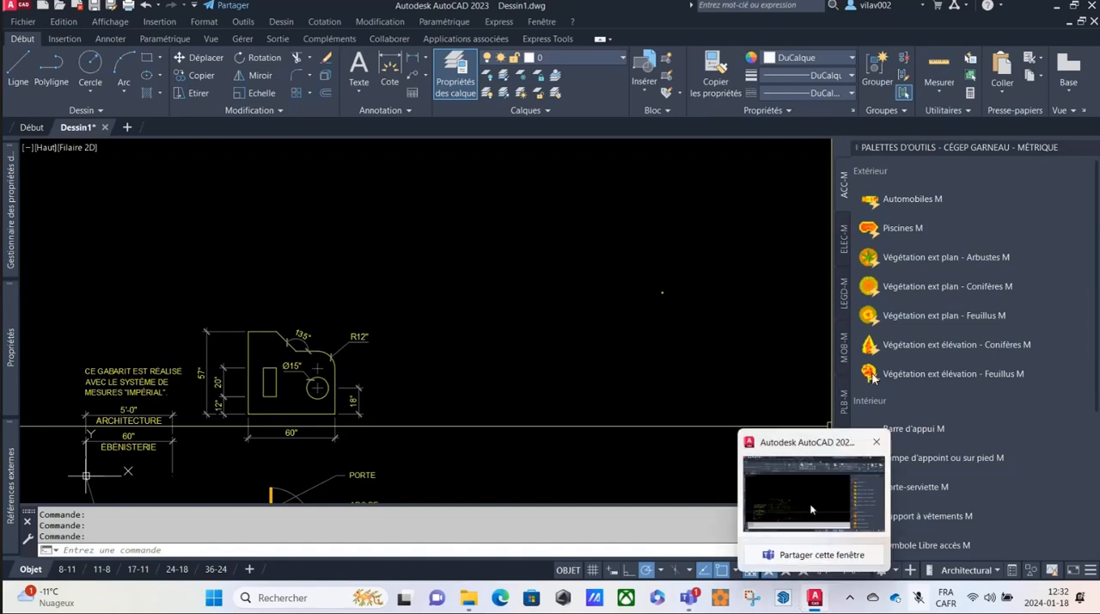
scroll(700, 316, "down", 5)
scroll(701, 318, "down", 2)
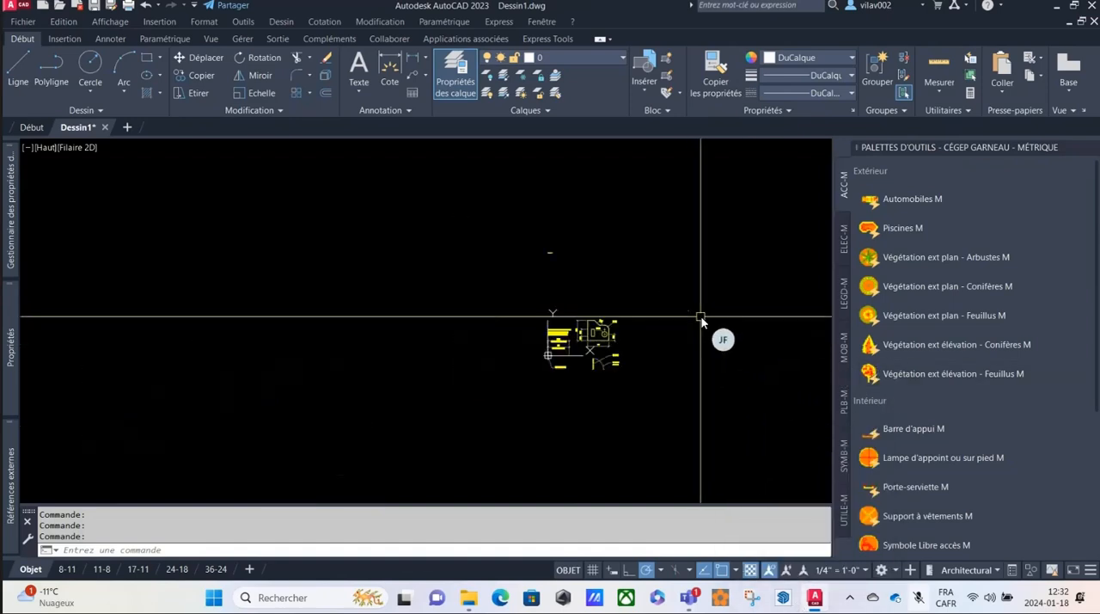